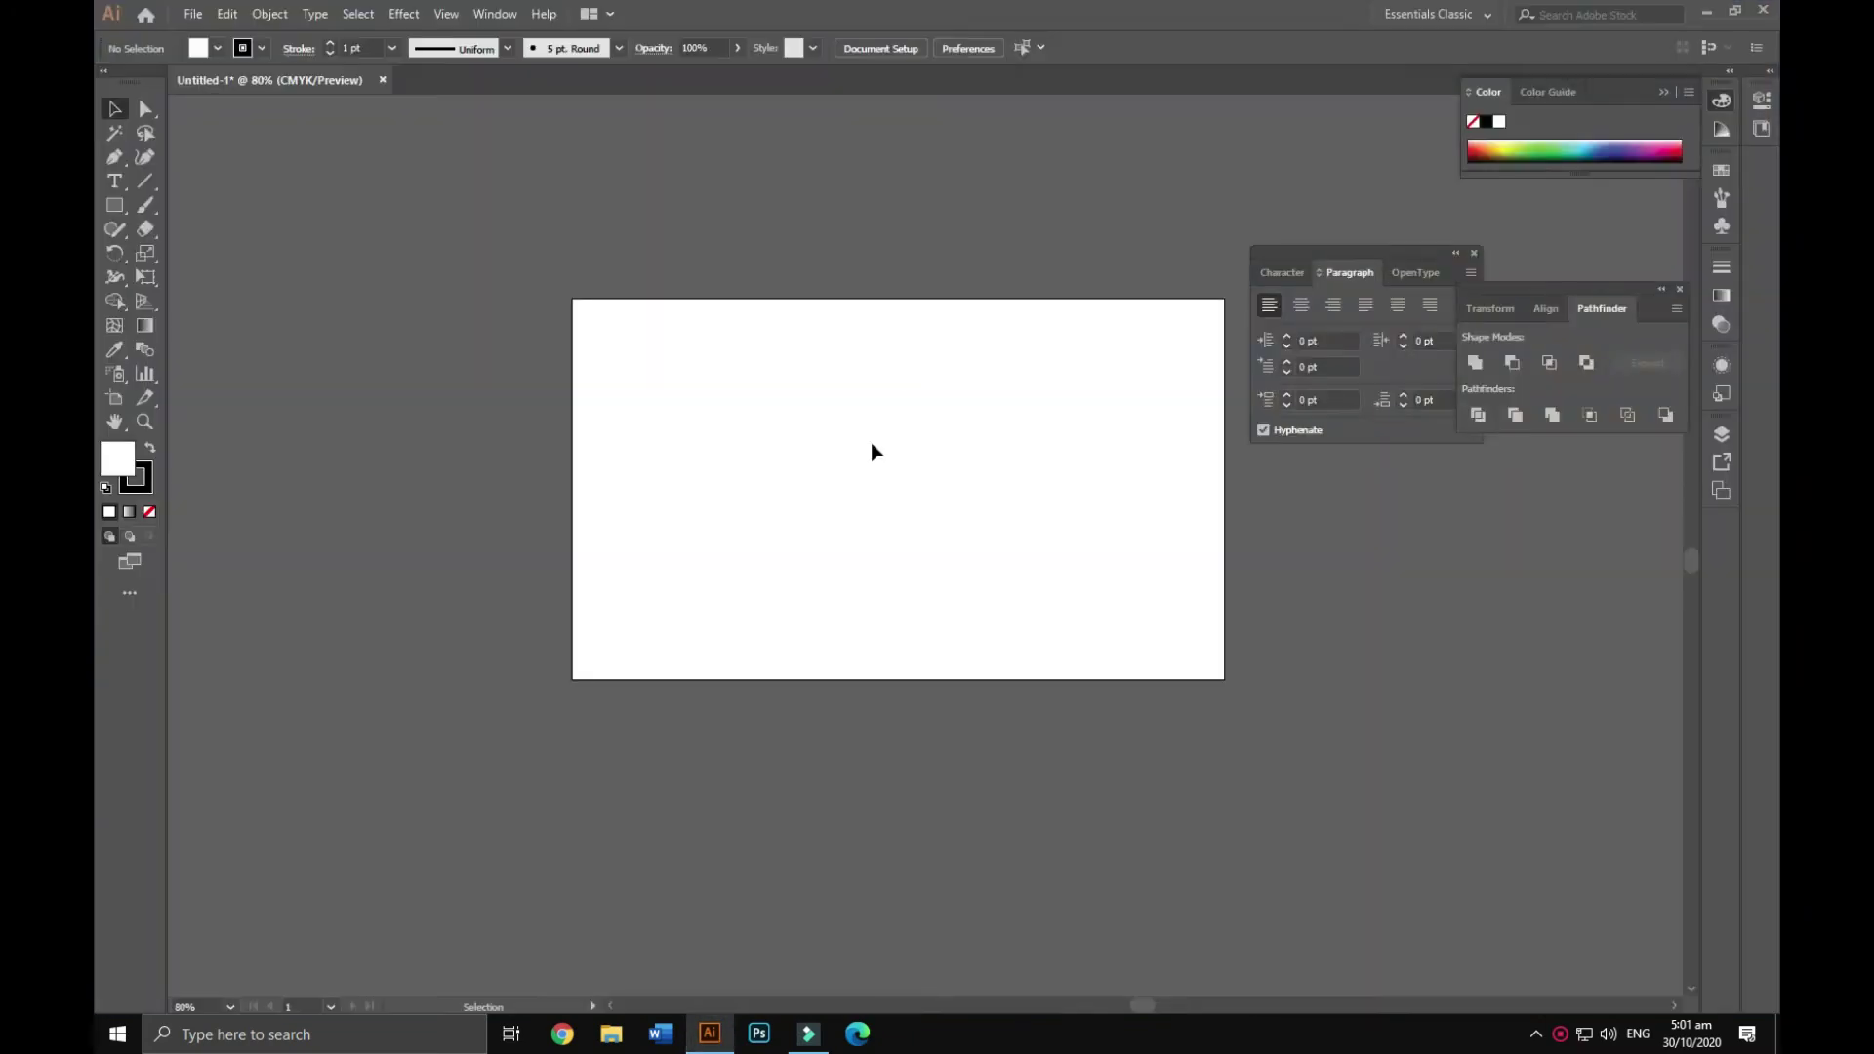
- Draw a solid black circle in the middle of the page
left_click_drag(113, 205, 196, 247)
left_click_drag(898, 488, 1016, 605)
left_click(149, 447)
- Split the circle in half along a horizontal line with Pathfinder Divide, then ungroup the halves
left_click(150, 511)
left_click_drag(933, 505, 1070, 489)
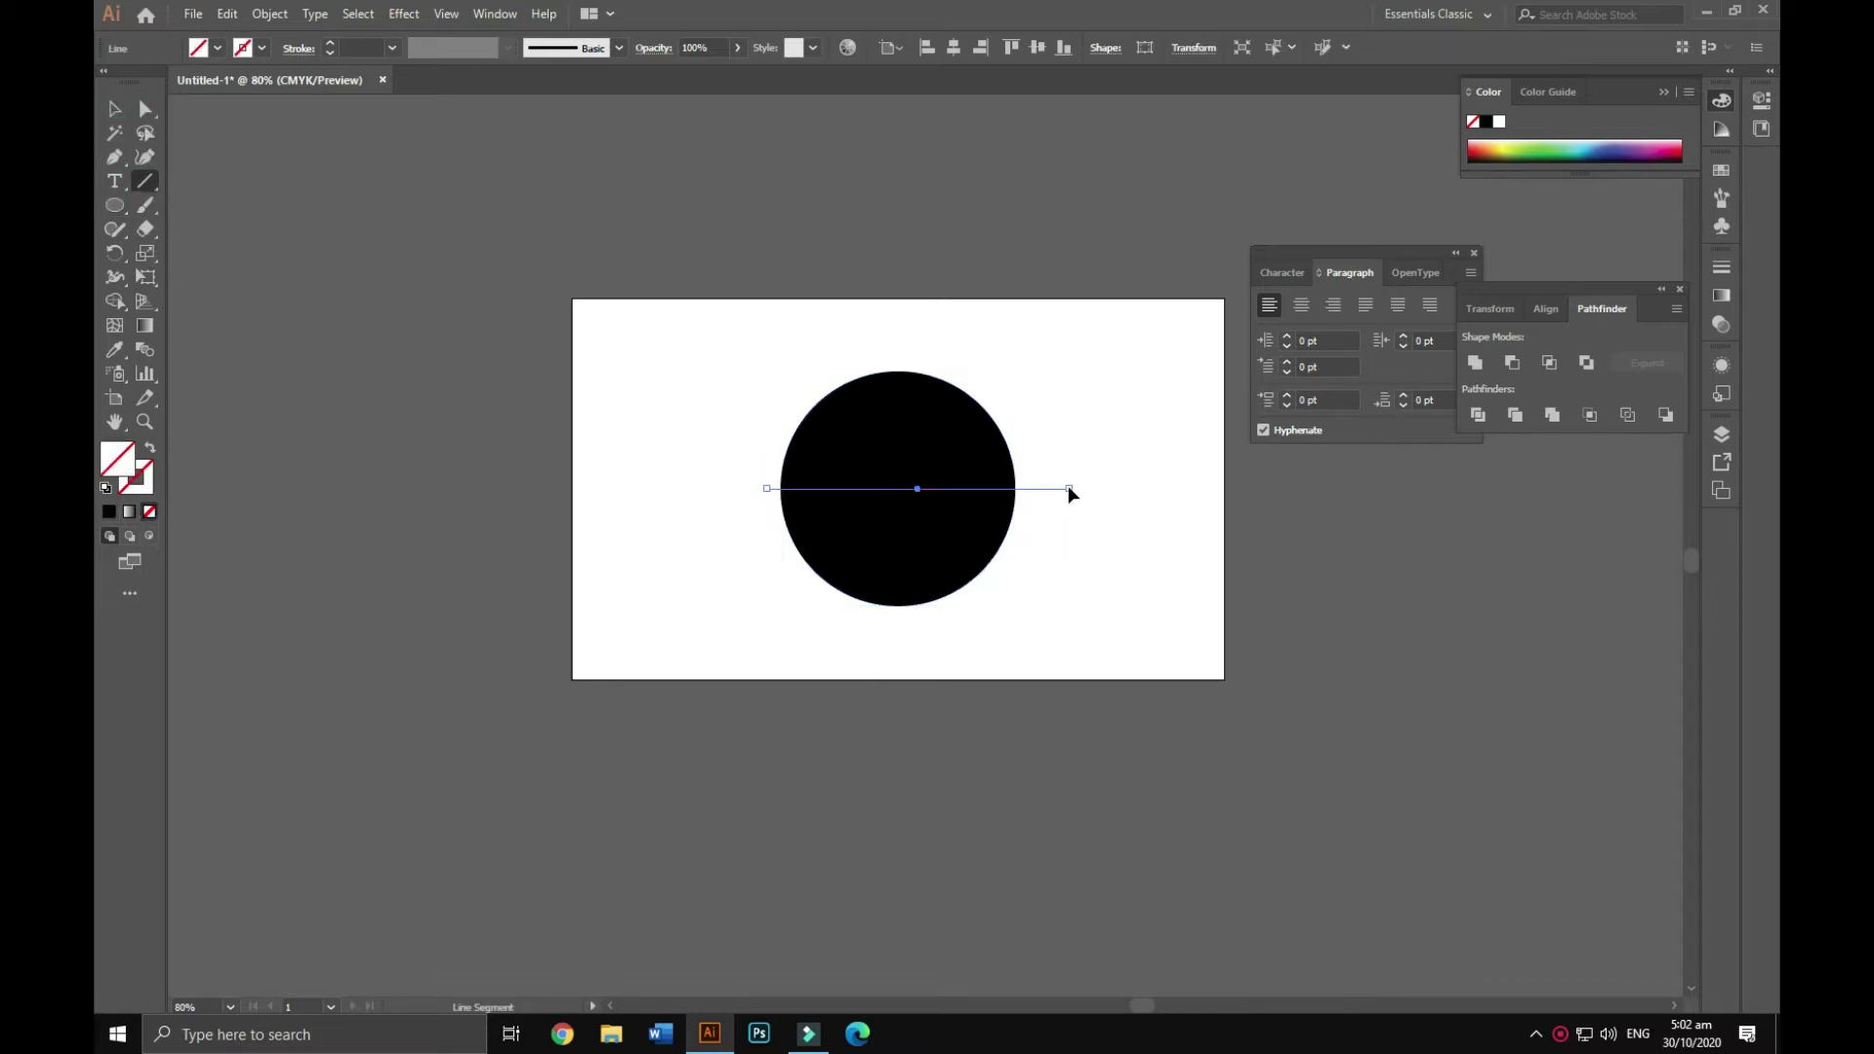
left_click(114, 109)
left_click_drag(752, 373, 1074, 610)
left_click(1478, 415)
right_click(928, 420)
left_click(985, 587)
- Delete the top half and move the bottom half up into place
left_click_drag(921, 418, 599, 349)
right_click(599, 348)
key("Escape")
key("Delete")
left_click_drag(893, 532, 892, 483)
- Add an anchor at the midpoint of the half-circle's top edge
left_click(898, 441)
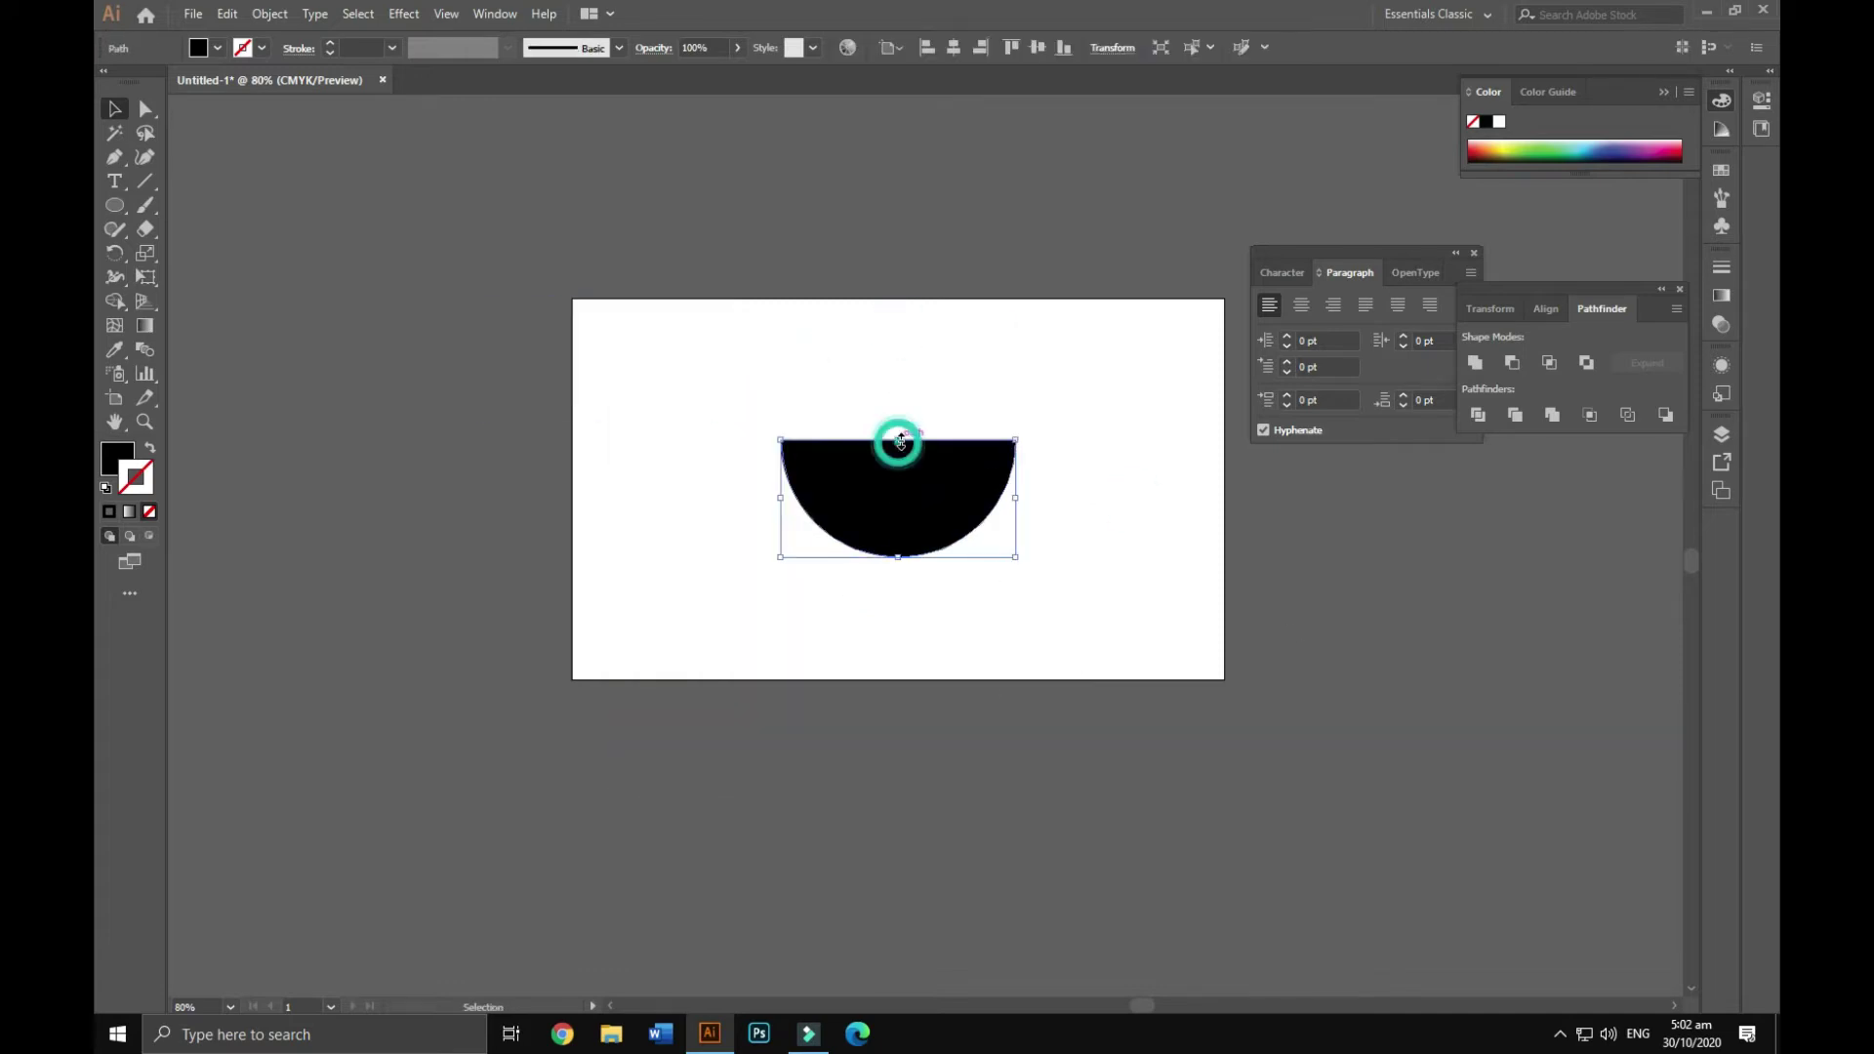
key("a")
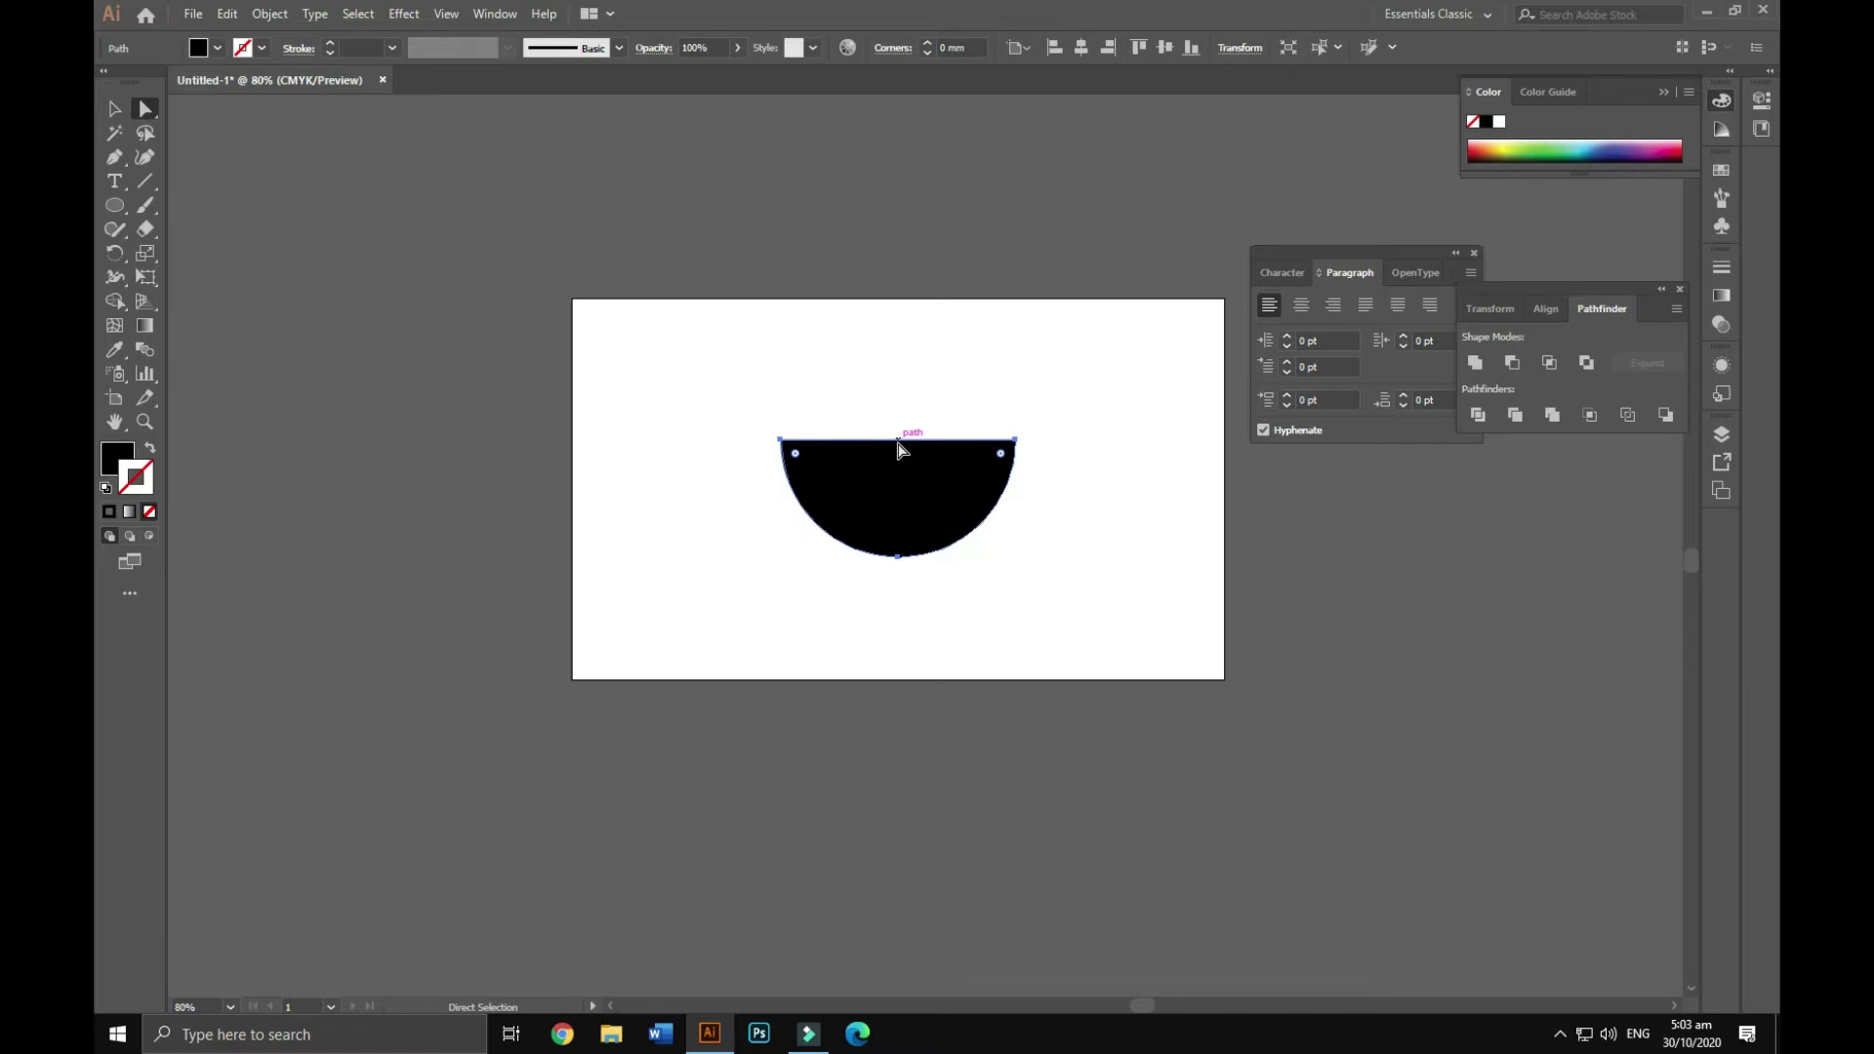
key("p")
left_click(898, 442)
key("a")
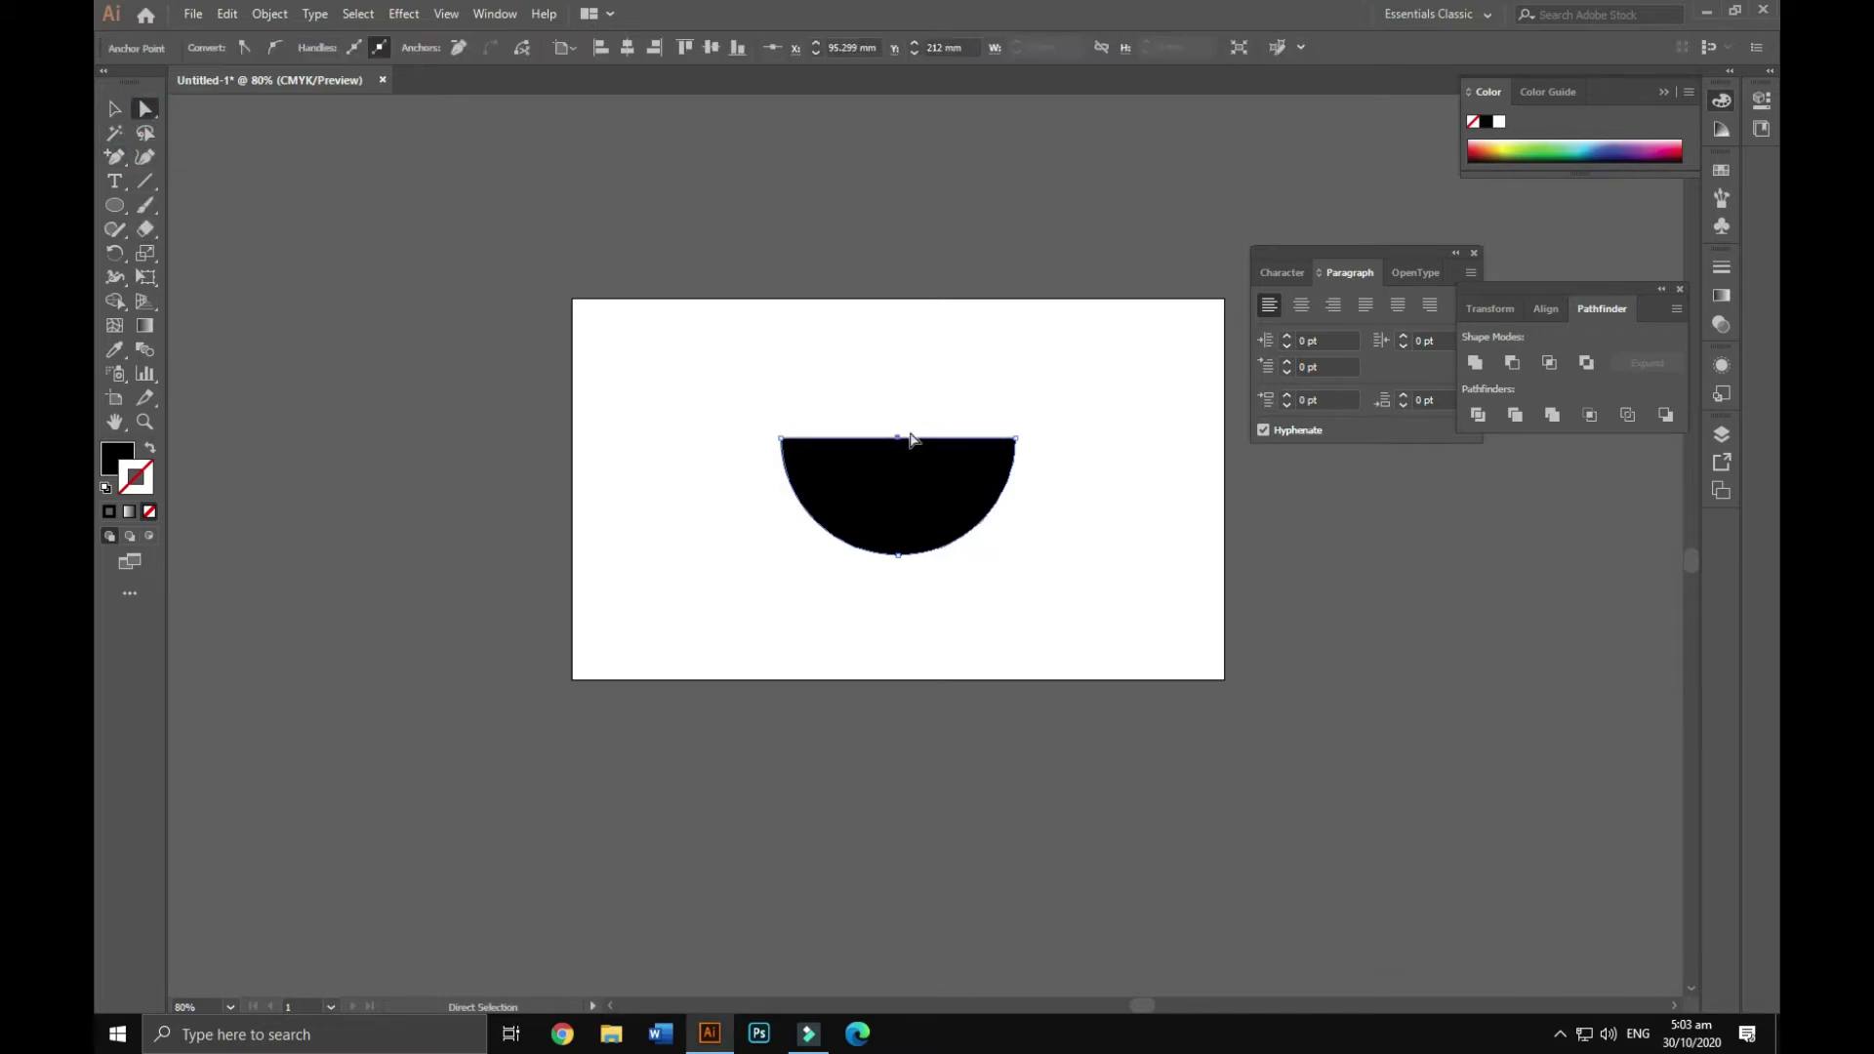
left_click(1196, 561)
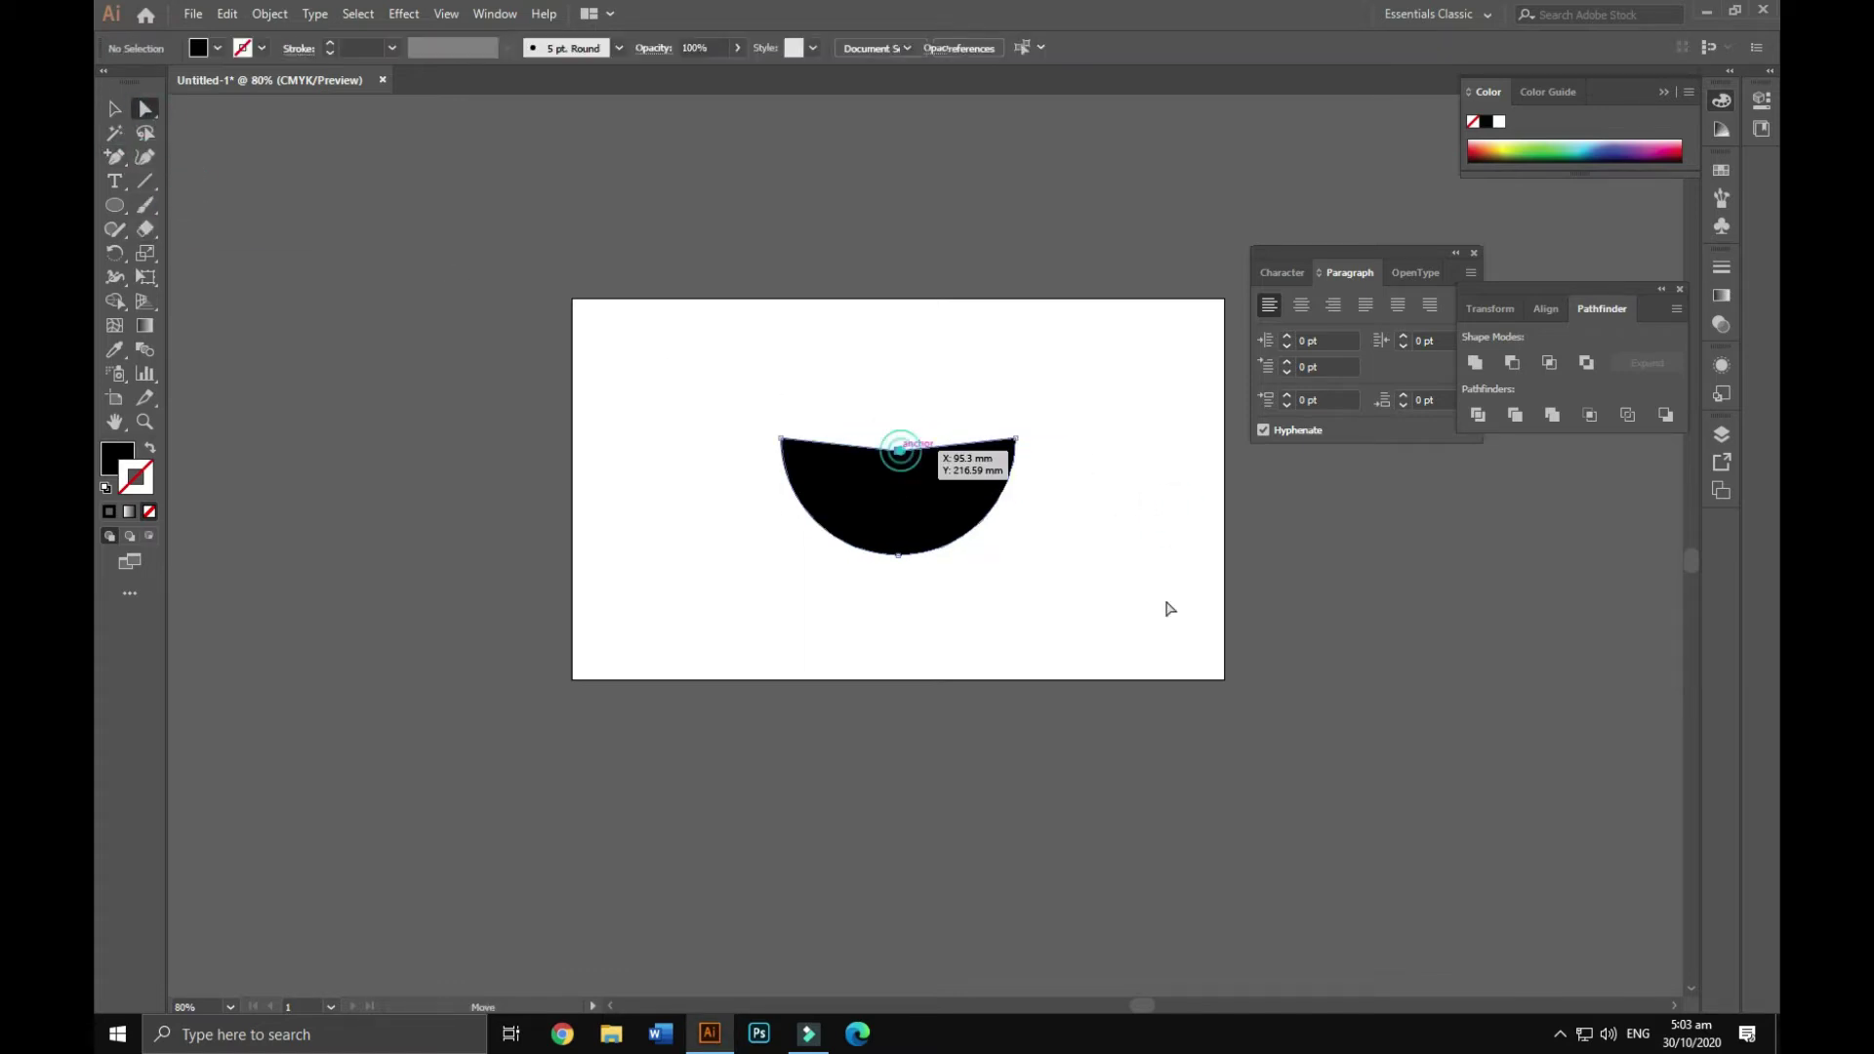
- Add a small outlined ring handle on the bowl's left rim
left_click_drag(114, 205, 209, 256)
left_click_drag(728, 437, 750, 459)
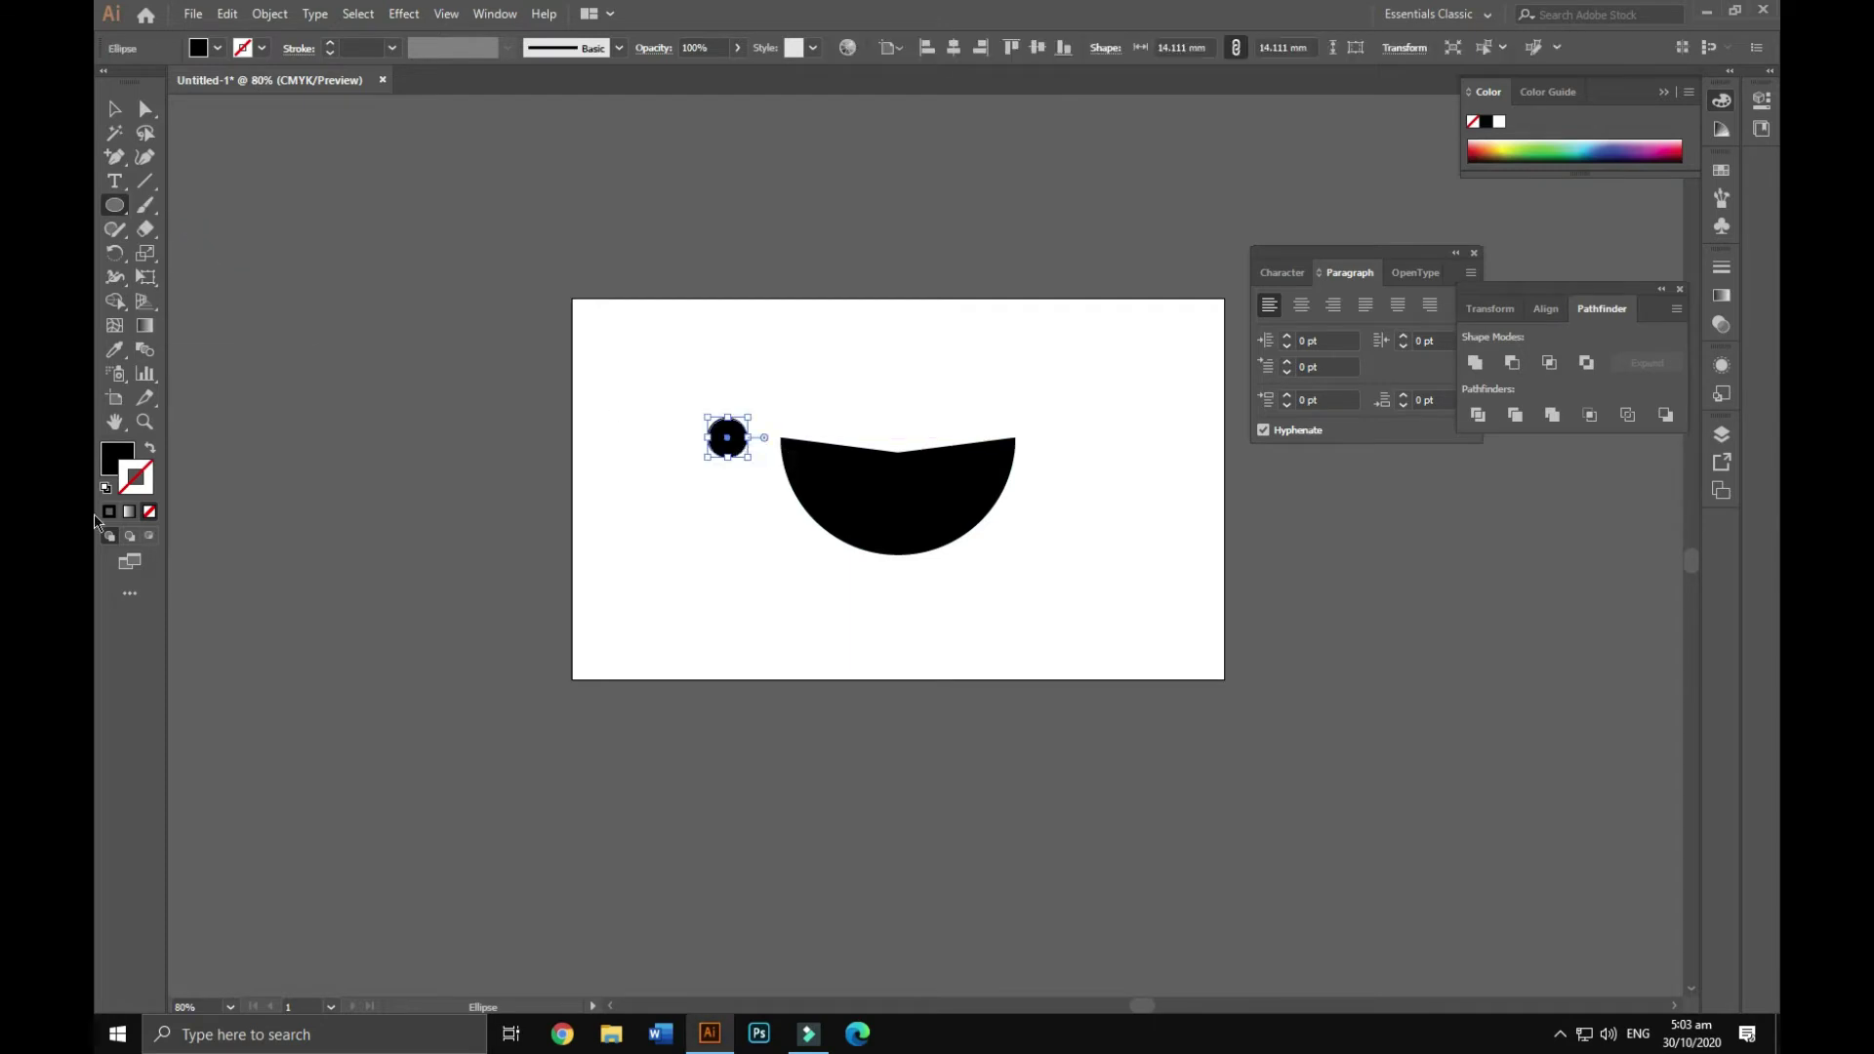
key("shift+x")
key("v")
left_click(736, 469)
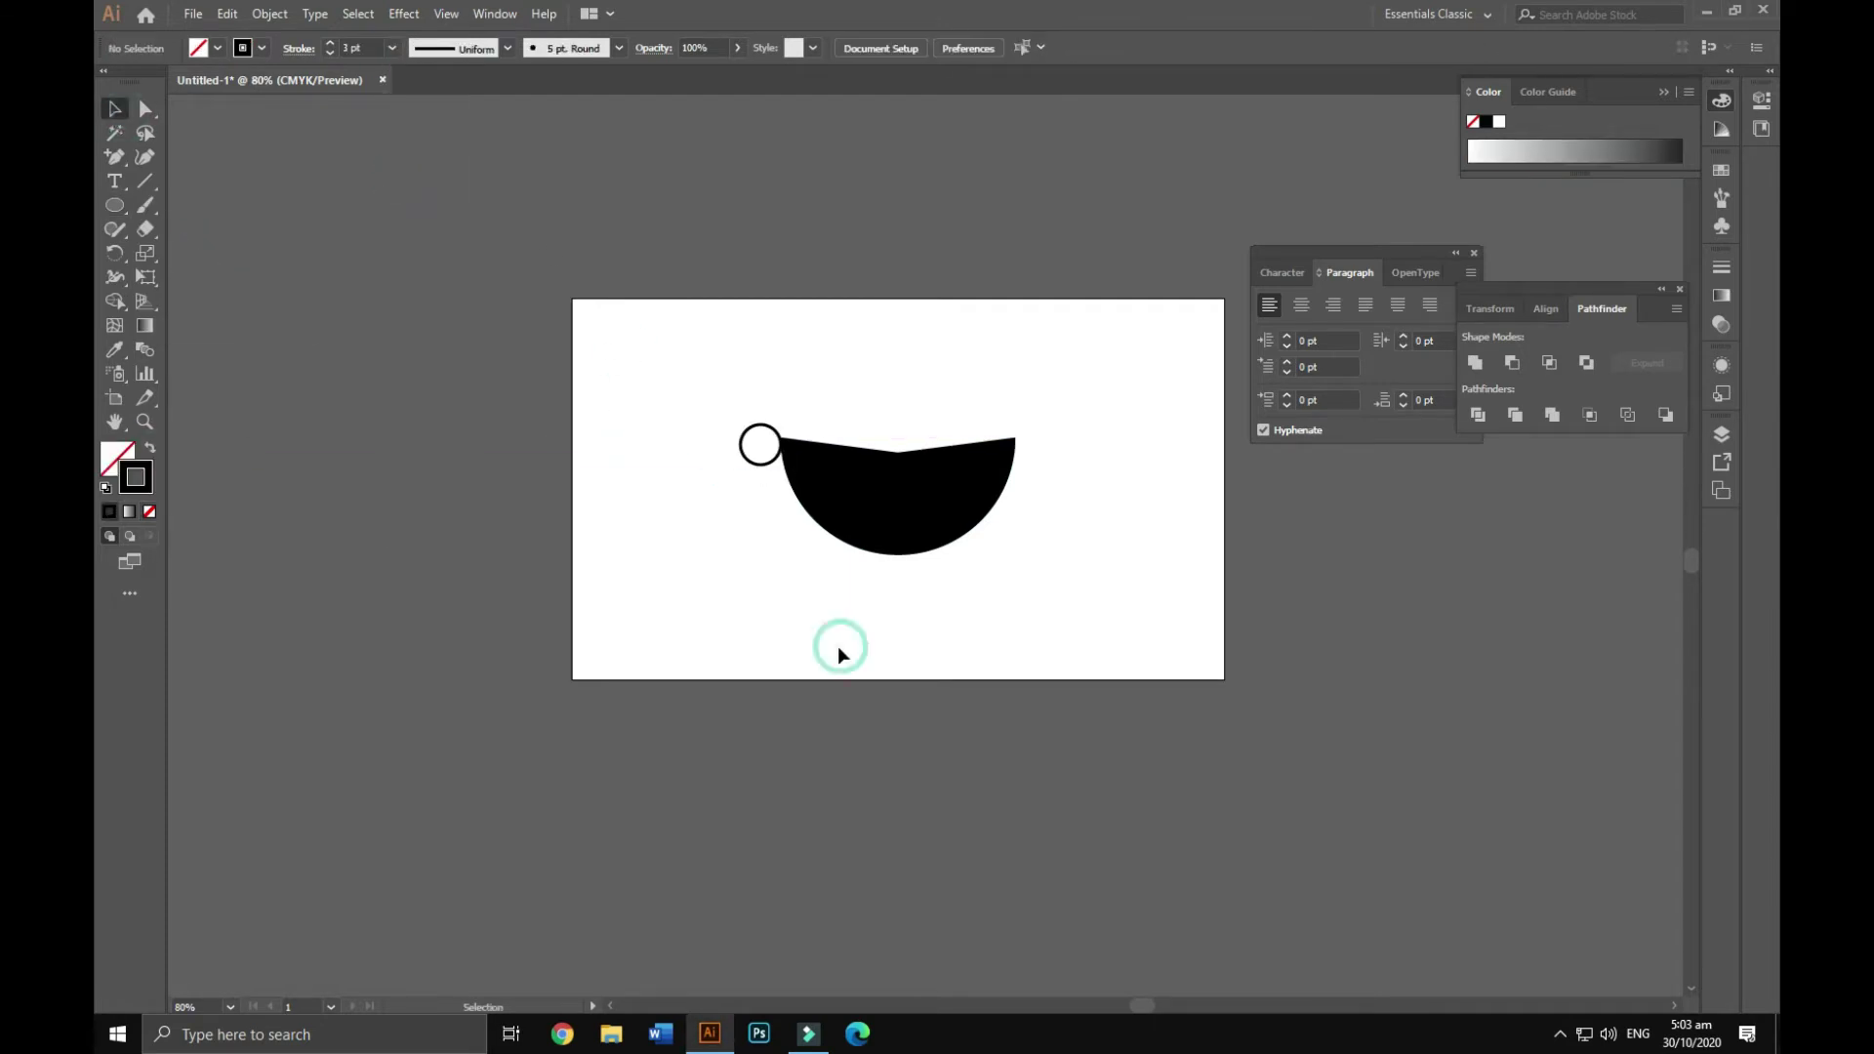
left_click(784, 465)
left_click(769, 580)
left_click_drag(754, 449, 728, 537)
left_click(750, 537)
left_click_drag(765, 442, 766, 445)
left_click(1176, 518)
- Draw a V-shaped path above the bowl and give it a tapered width profile
left_click(823, 347)
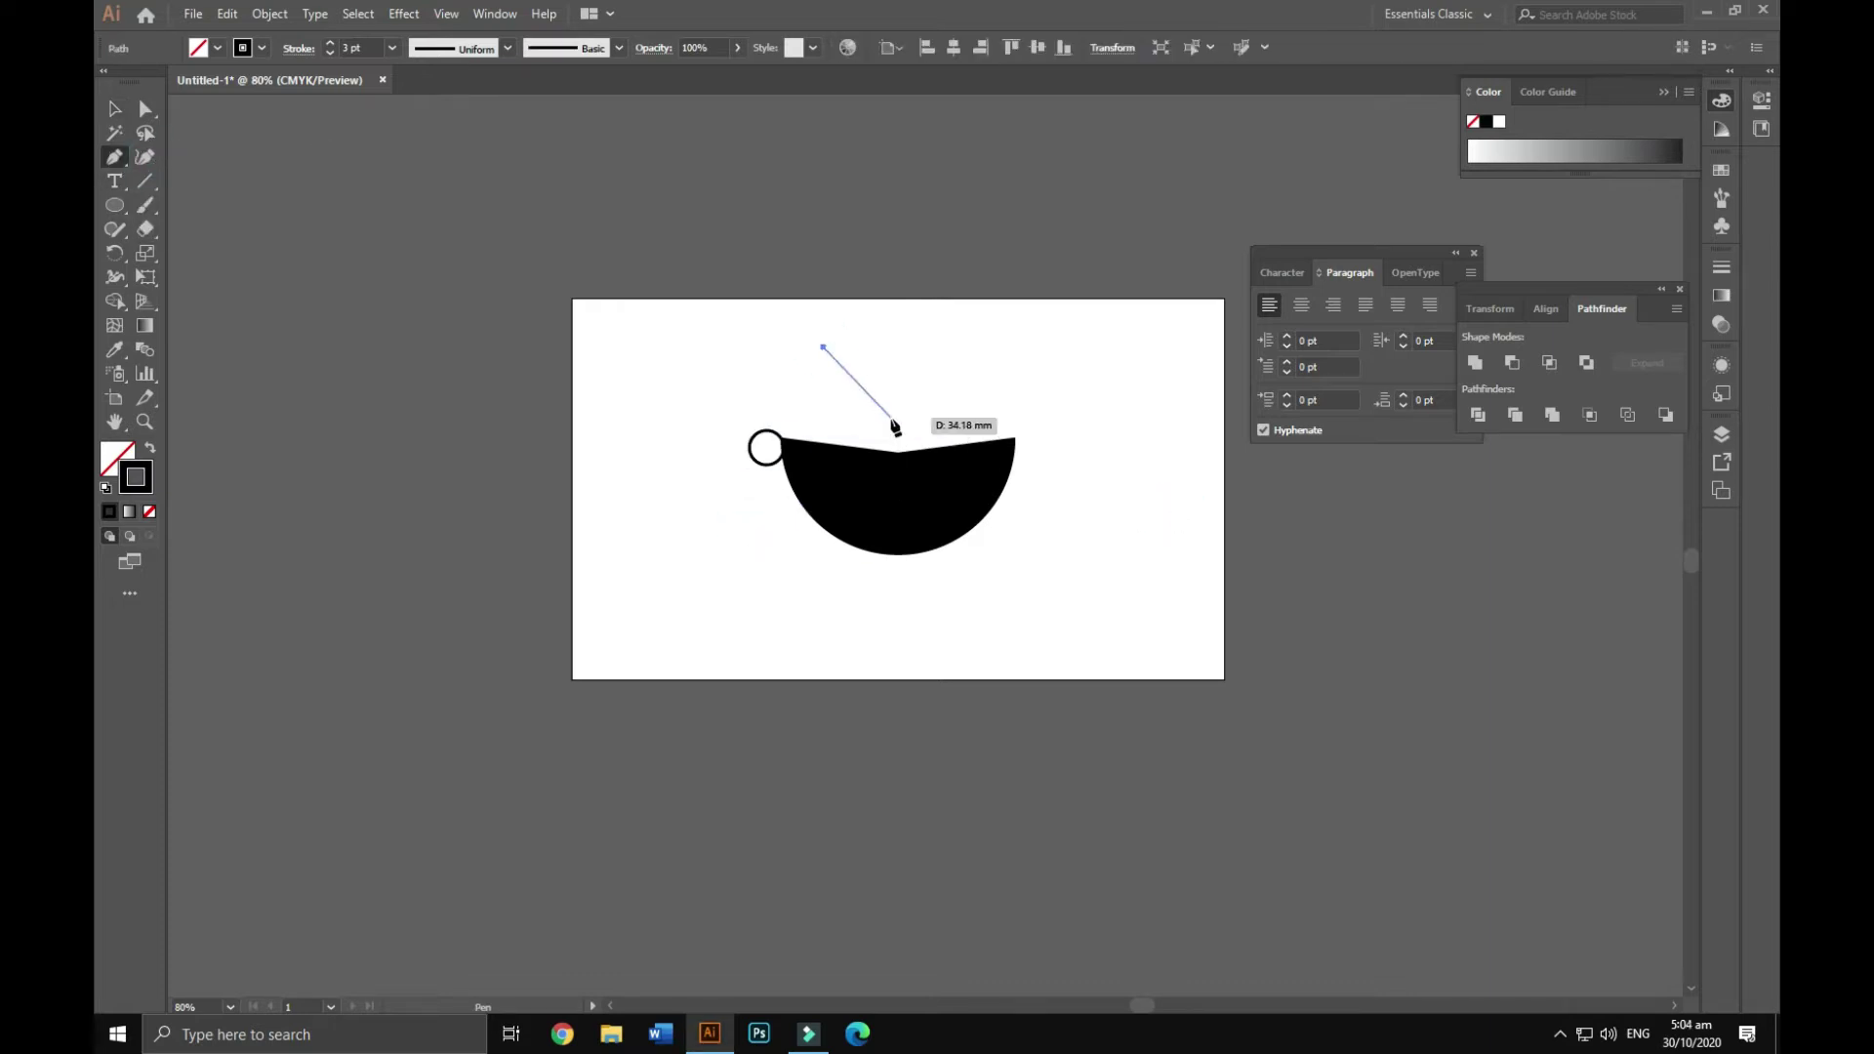
left_click(898, 420)
left_click(115, 108)
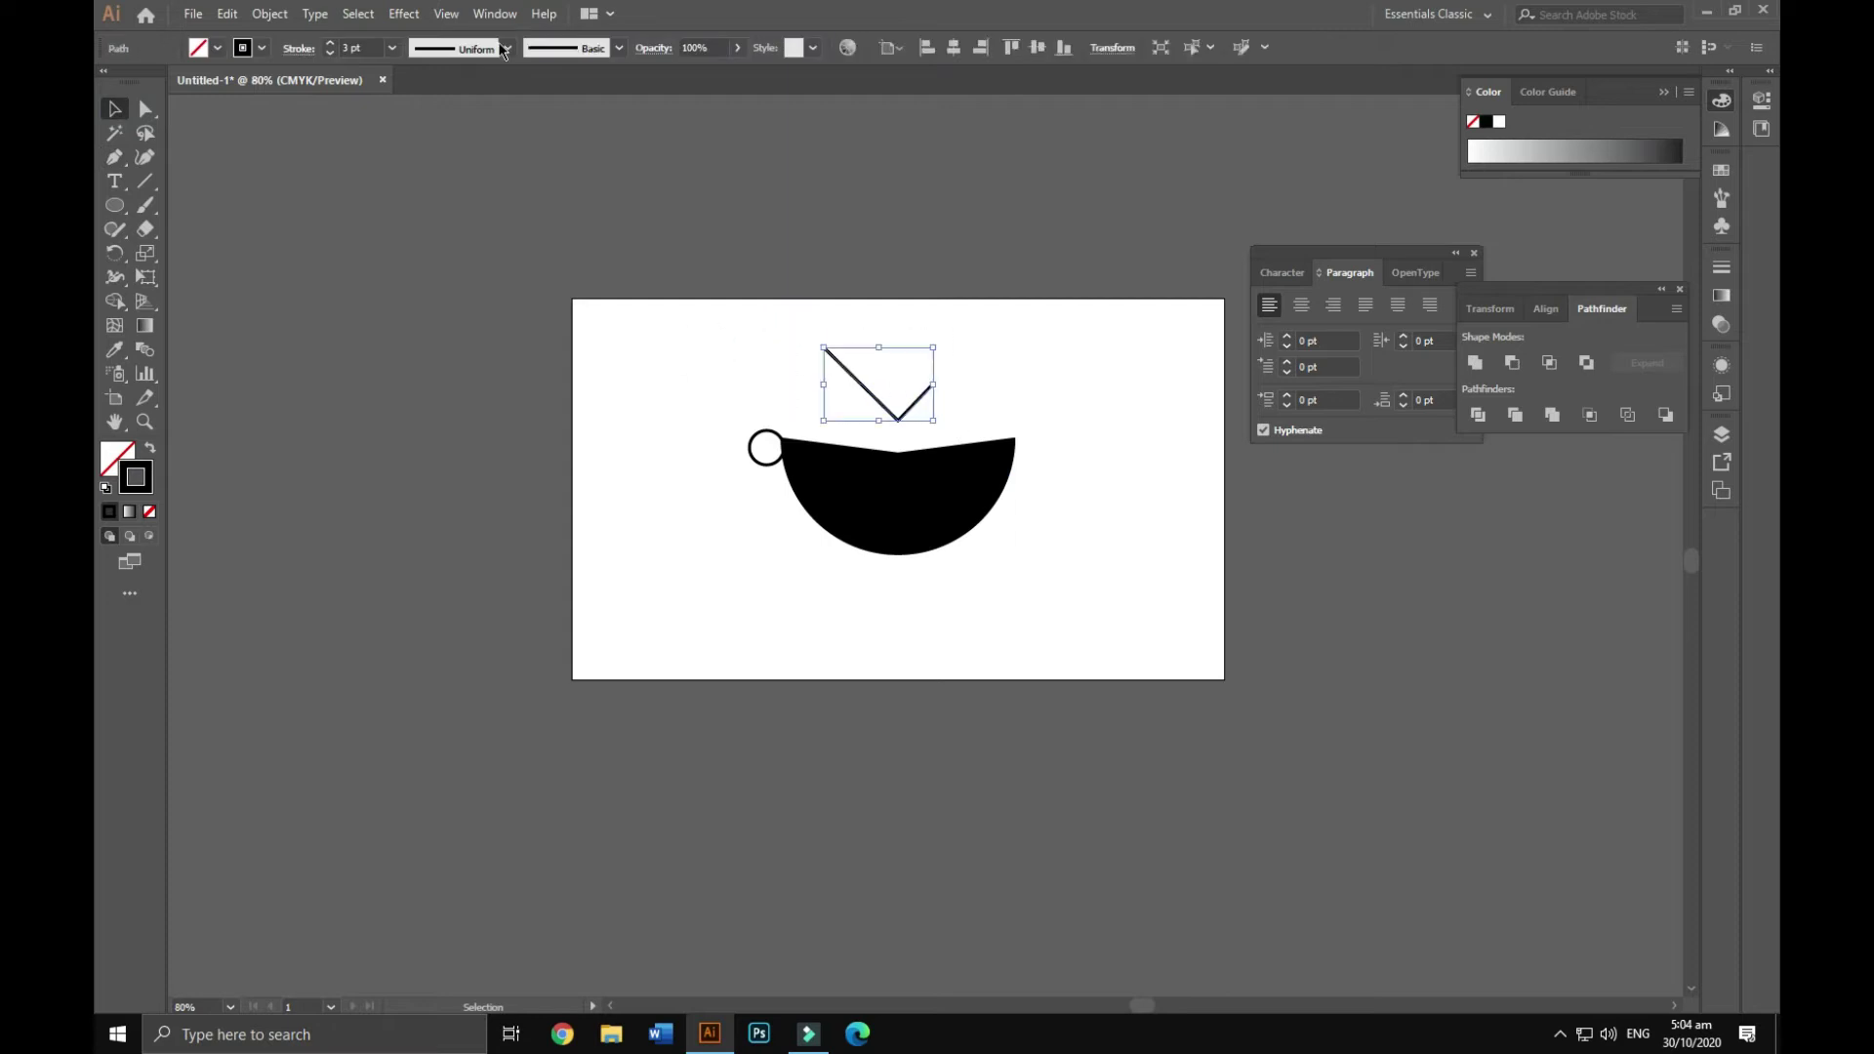
left_click_drag(937, 404, 793, 410)
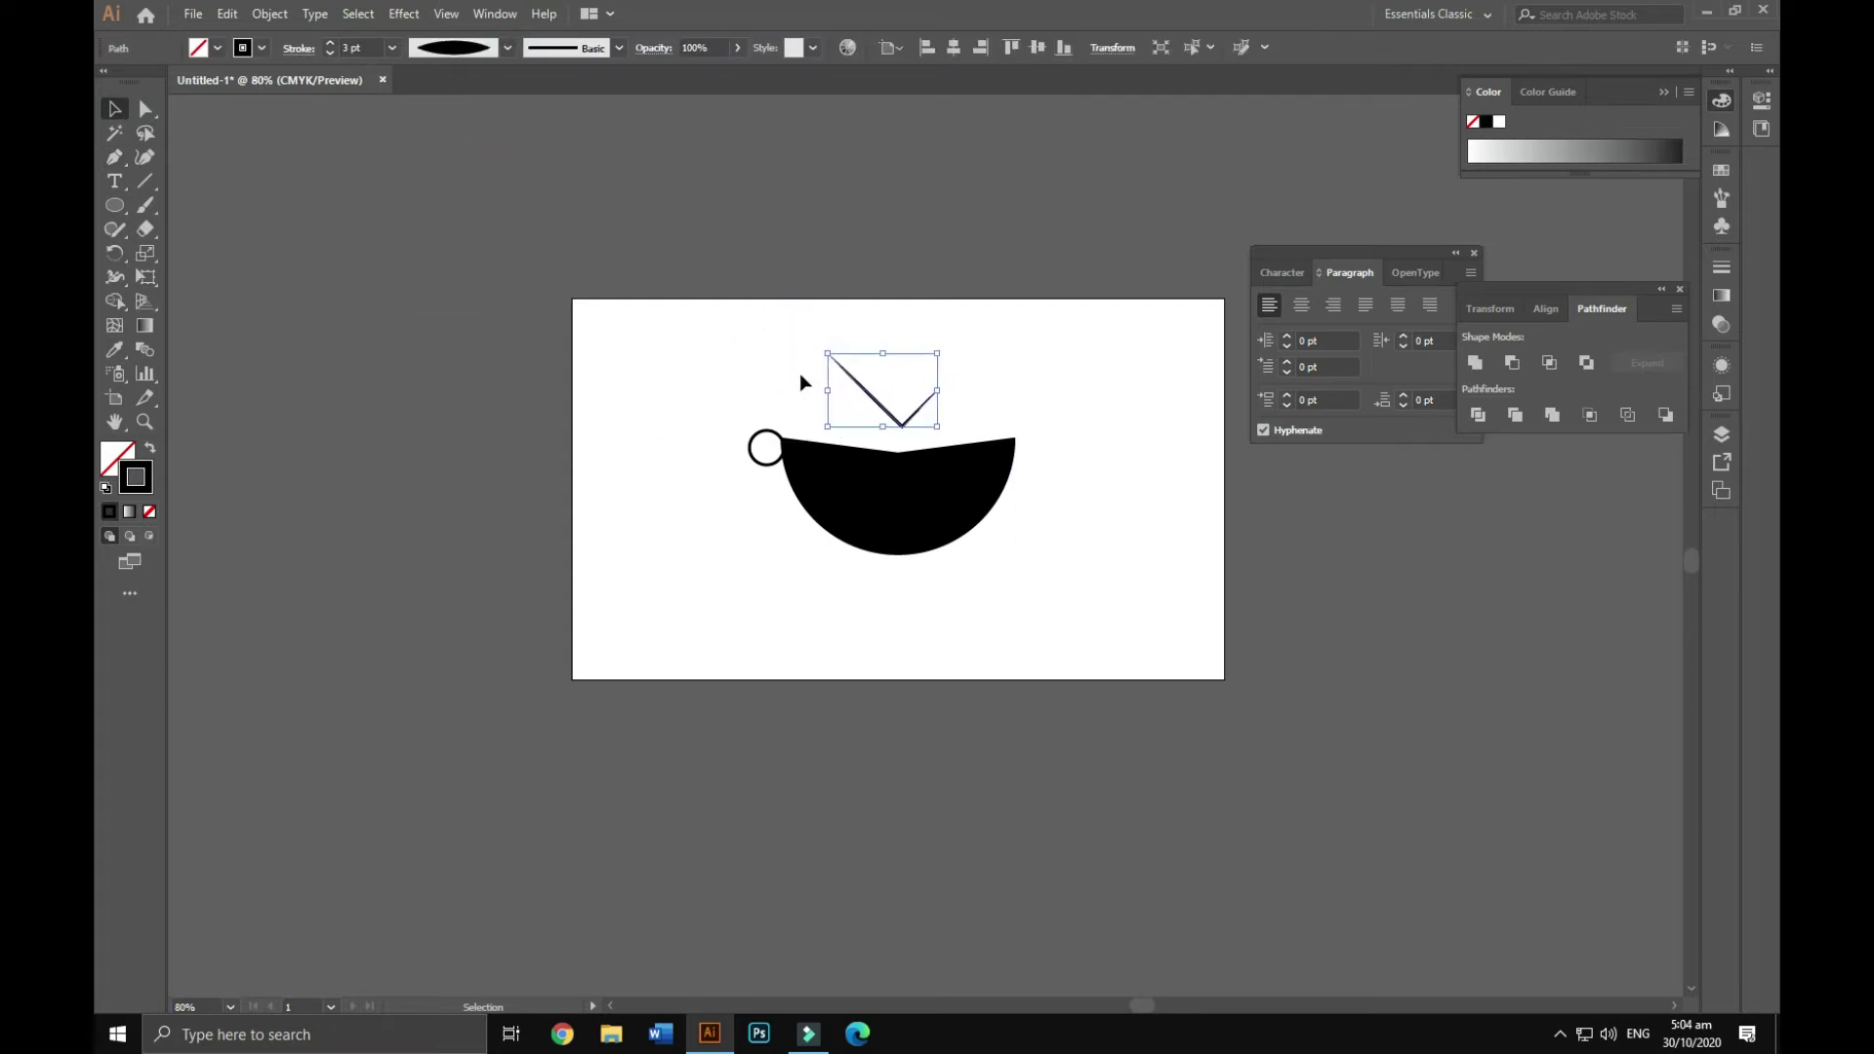
left_click(1041, 384)
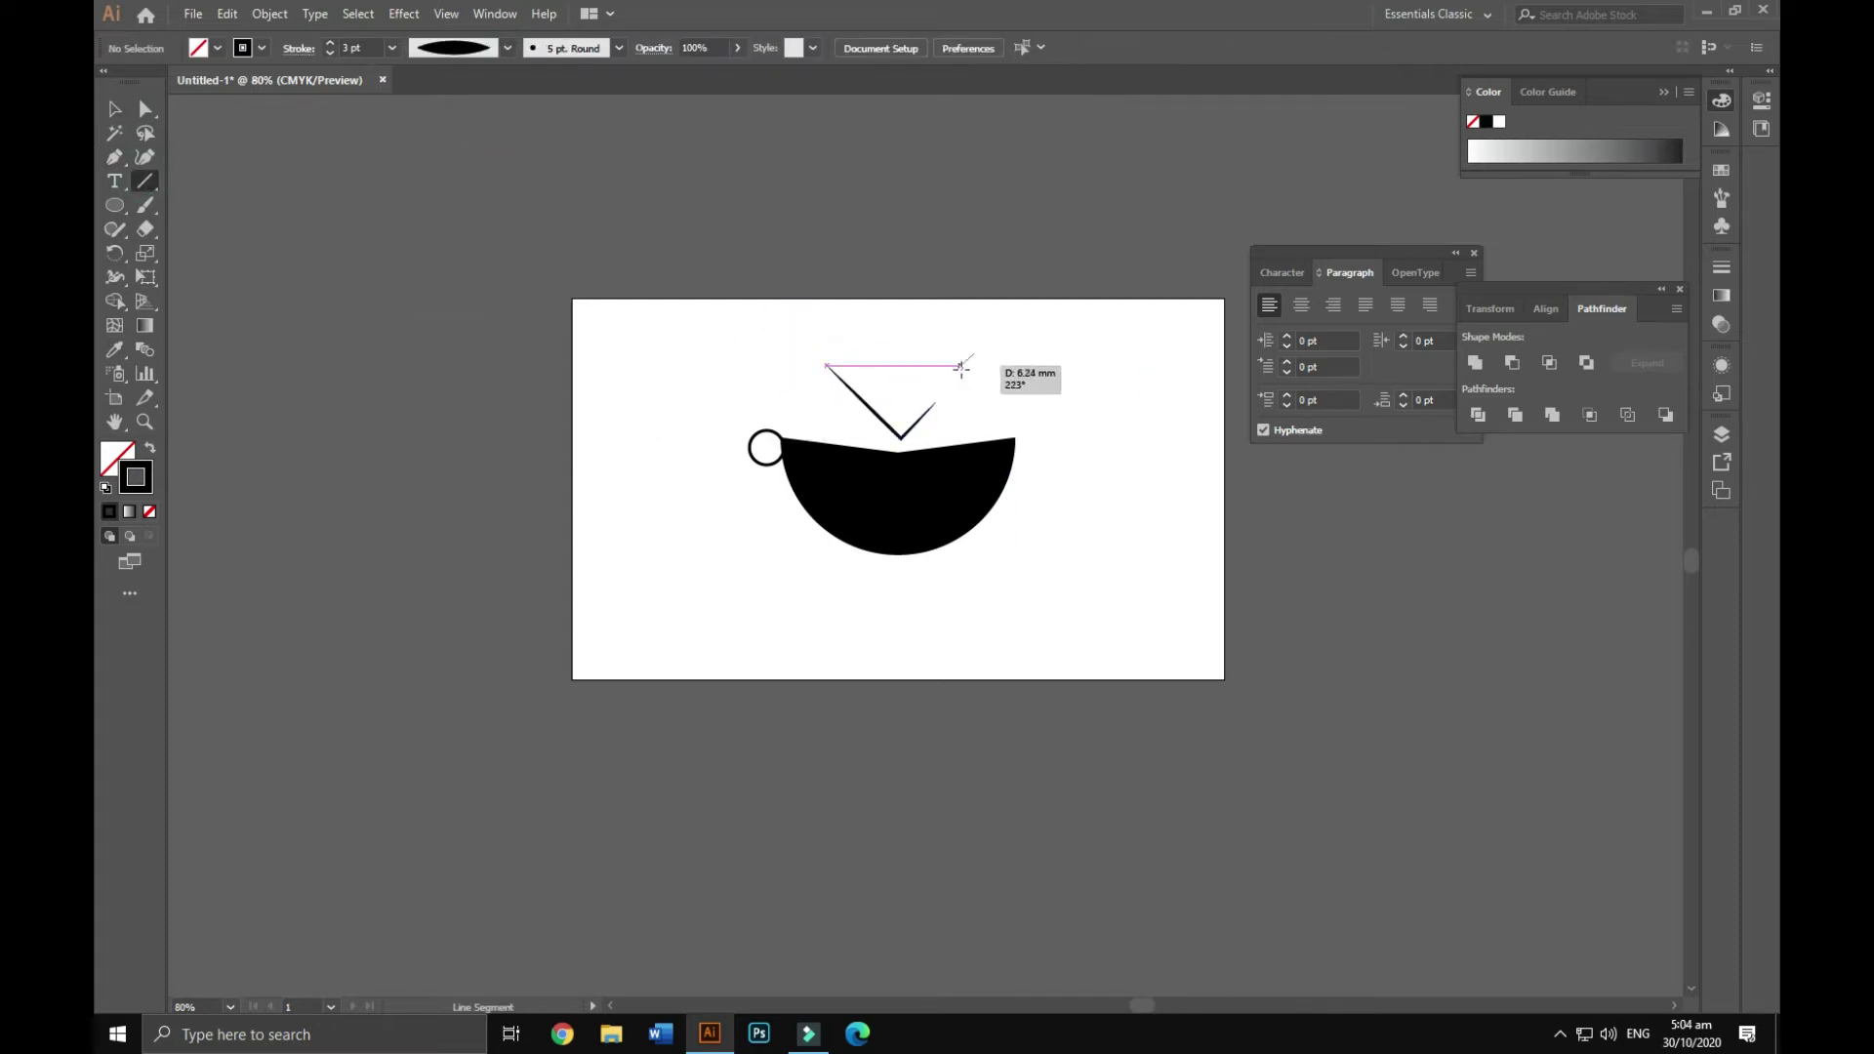
key("v")
- Draw short steam lines above the bowl
mouse_move(974, 353)
left_mouse_down()
mouse_move(952, 374)
mouse_move(989, 392)
mouse_move(932, 357)
mouse_move(932, 386)
left_mouse_up()
scroll(932, 326, "up", 4)
left_click_drag(1085, 515, 1005, 493)
key("v")
key("a")
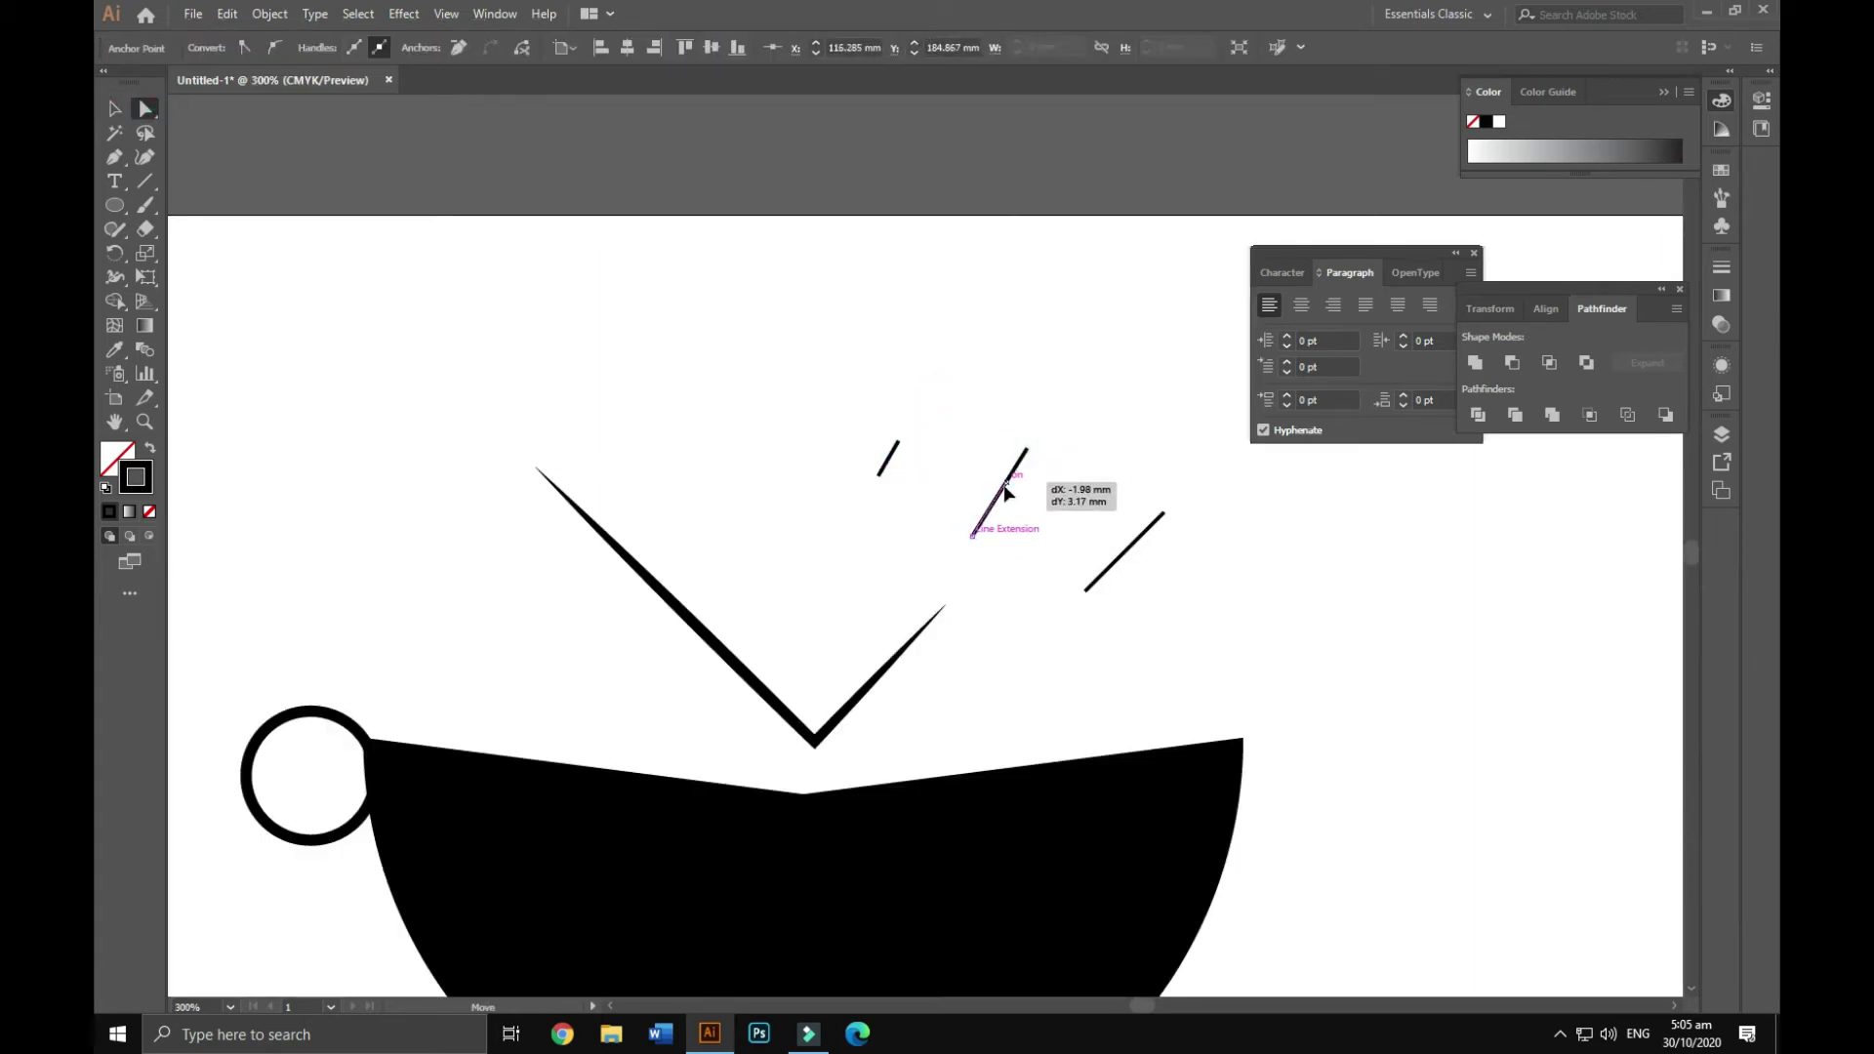
key("v")
- Adjust the three steam dashes: shorten the right one, move and upright the top one
left_click(1162, 515)
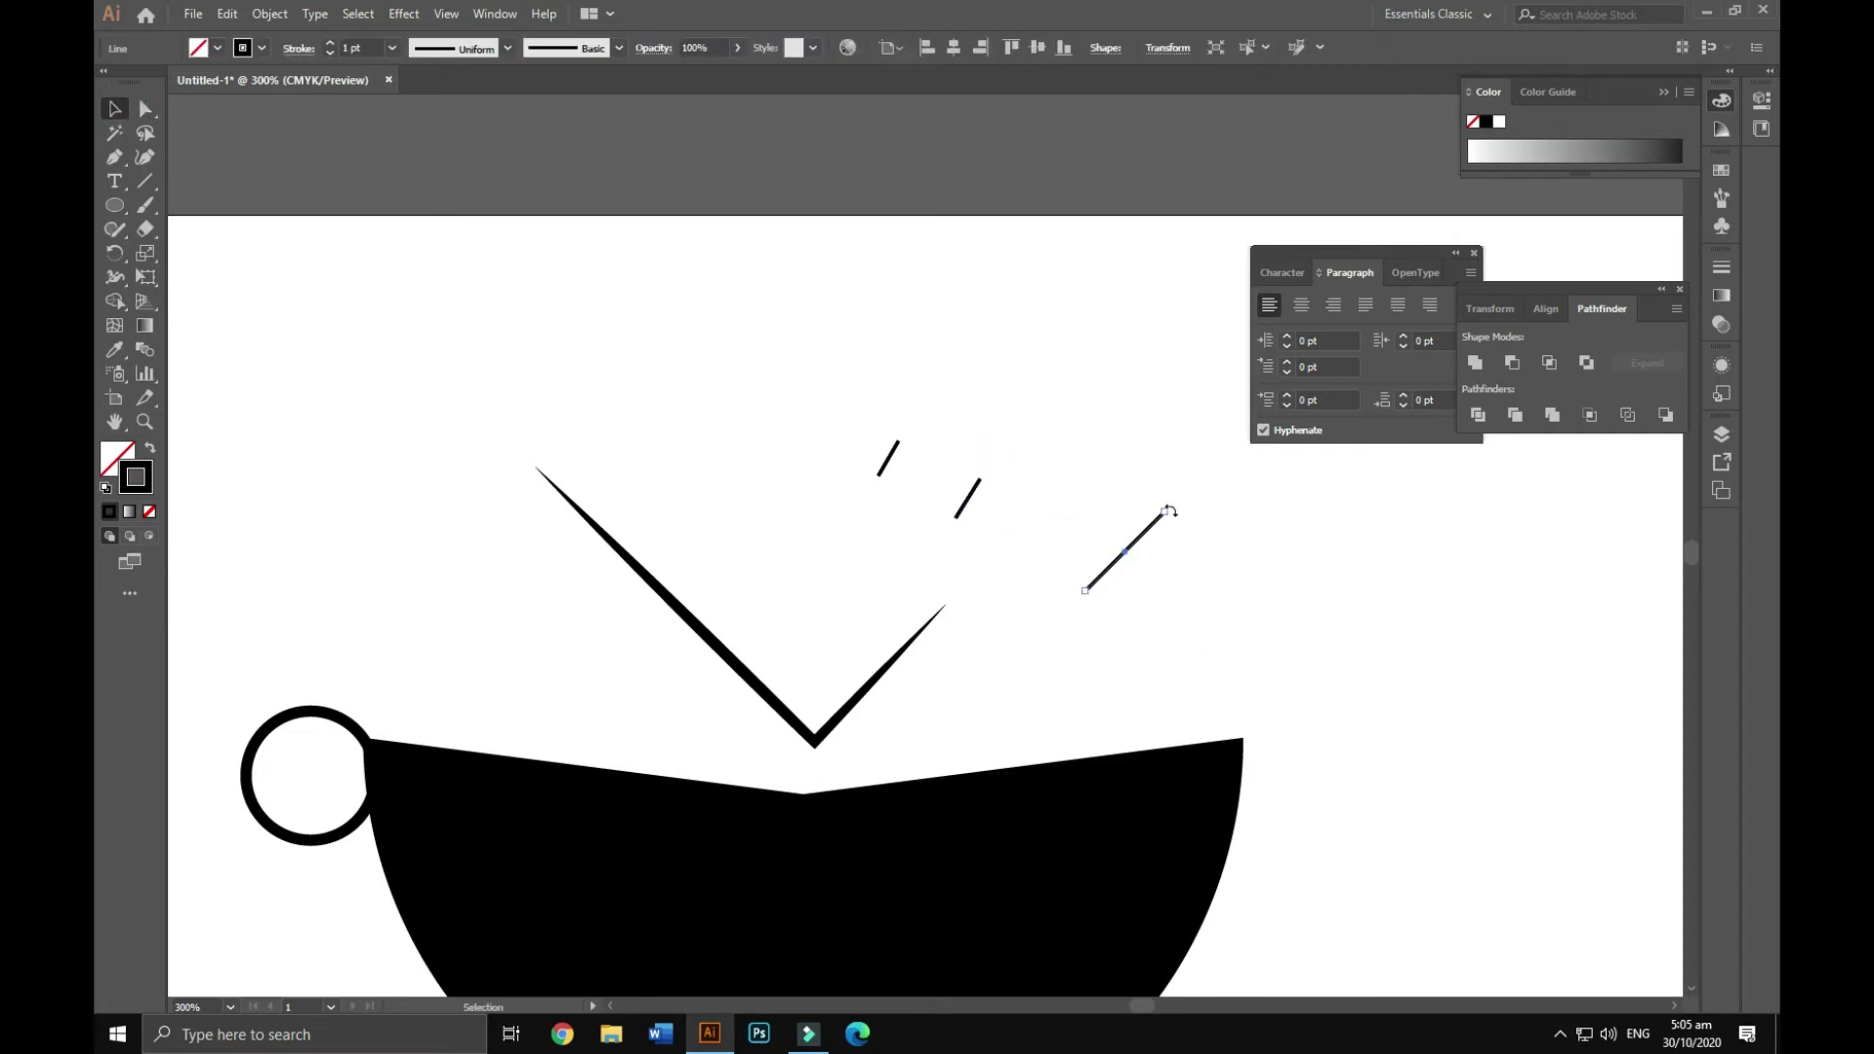
left_click_drag(1091, 486, 1064, 530)
left_click(1225, 607)
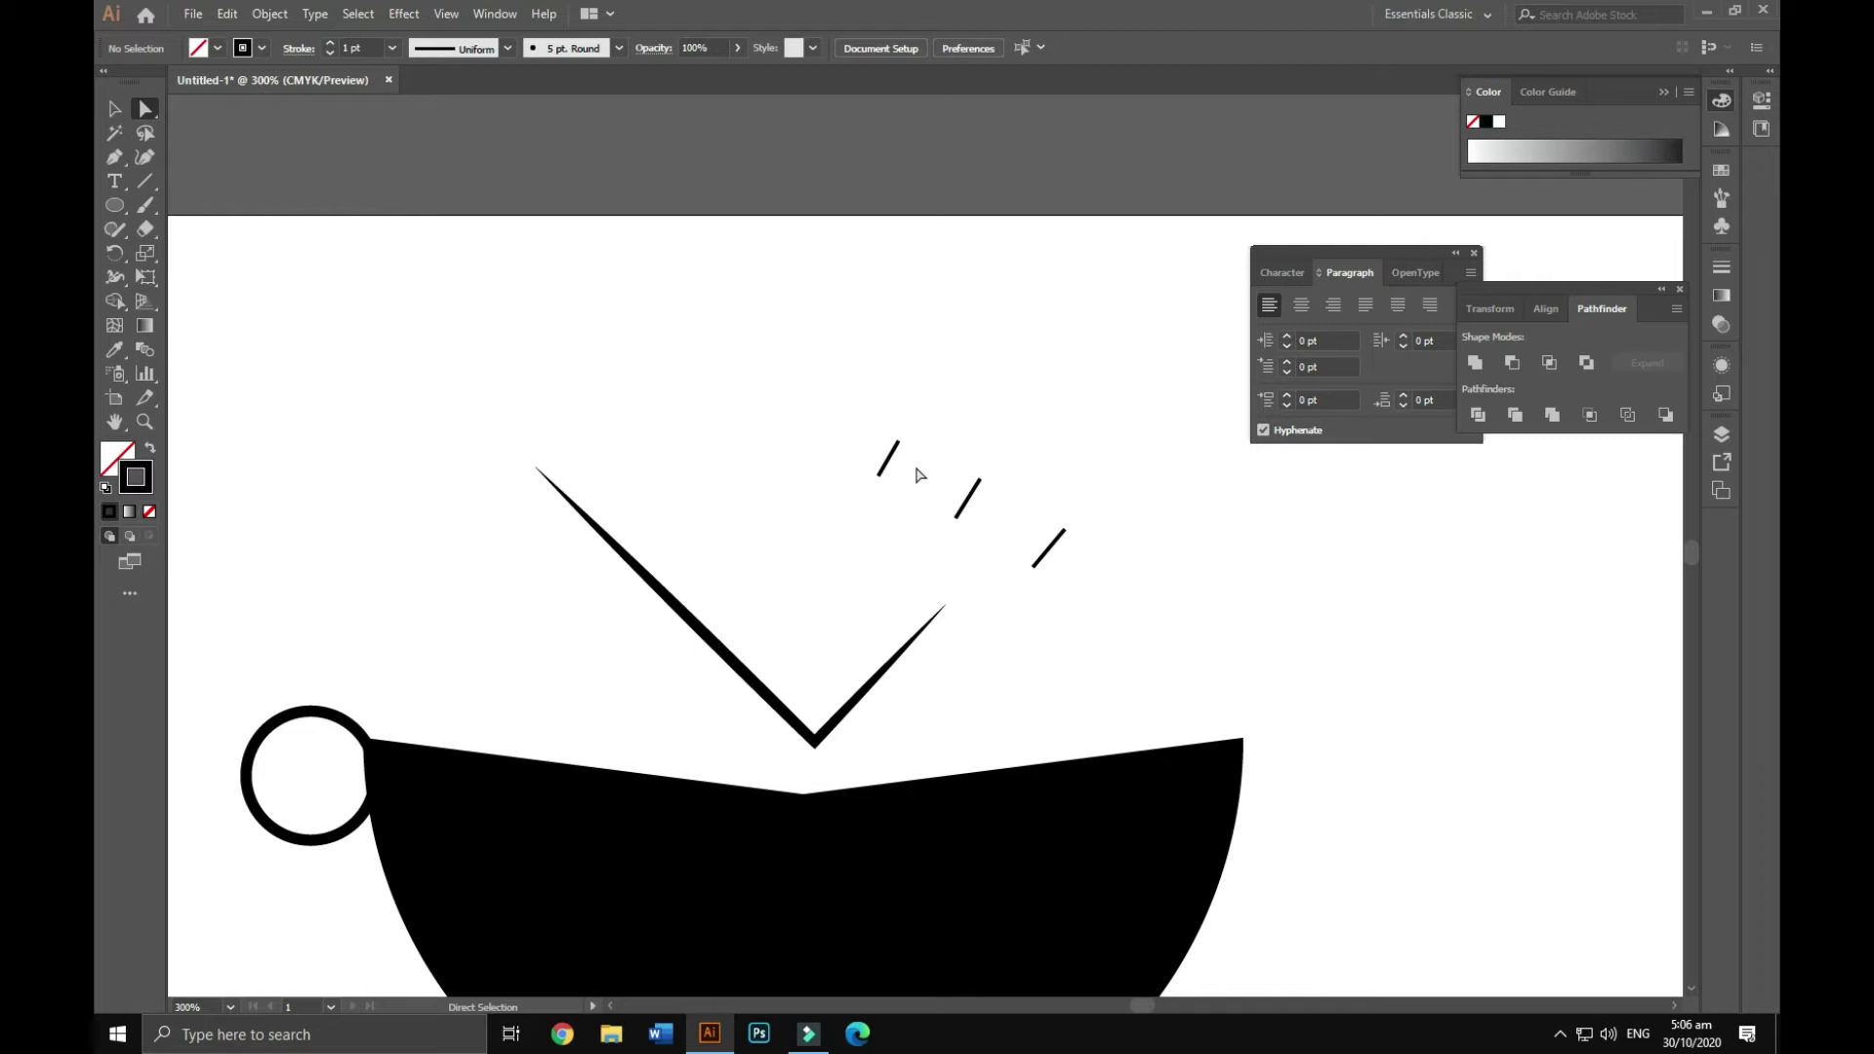
mouse_move(889, 459)
left_mouse_down()
mouse_move(834, 454)
mouse_move(825, 421)
left_mouse_up()
key("v")
left_click_drag(967, 498, 946, 473)
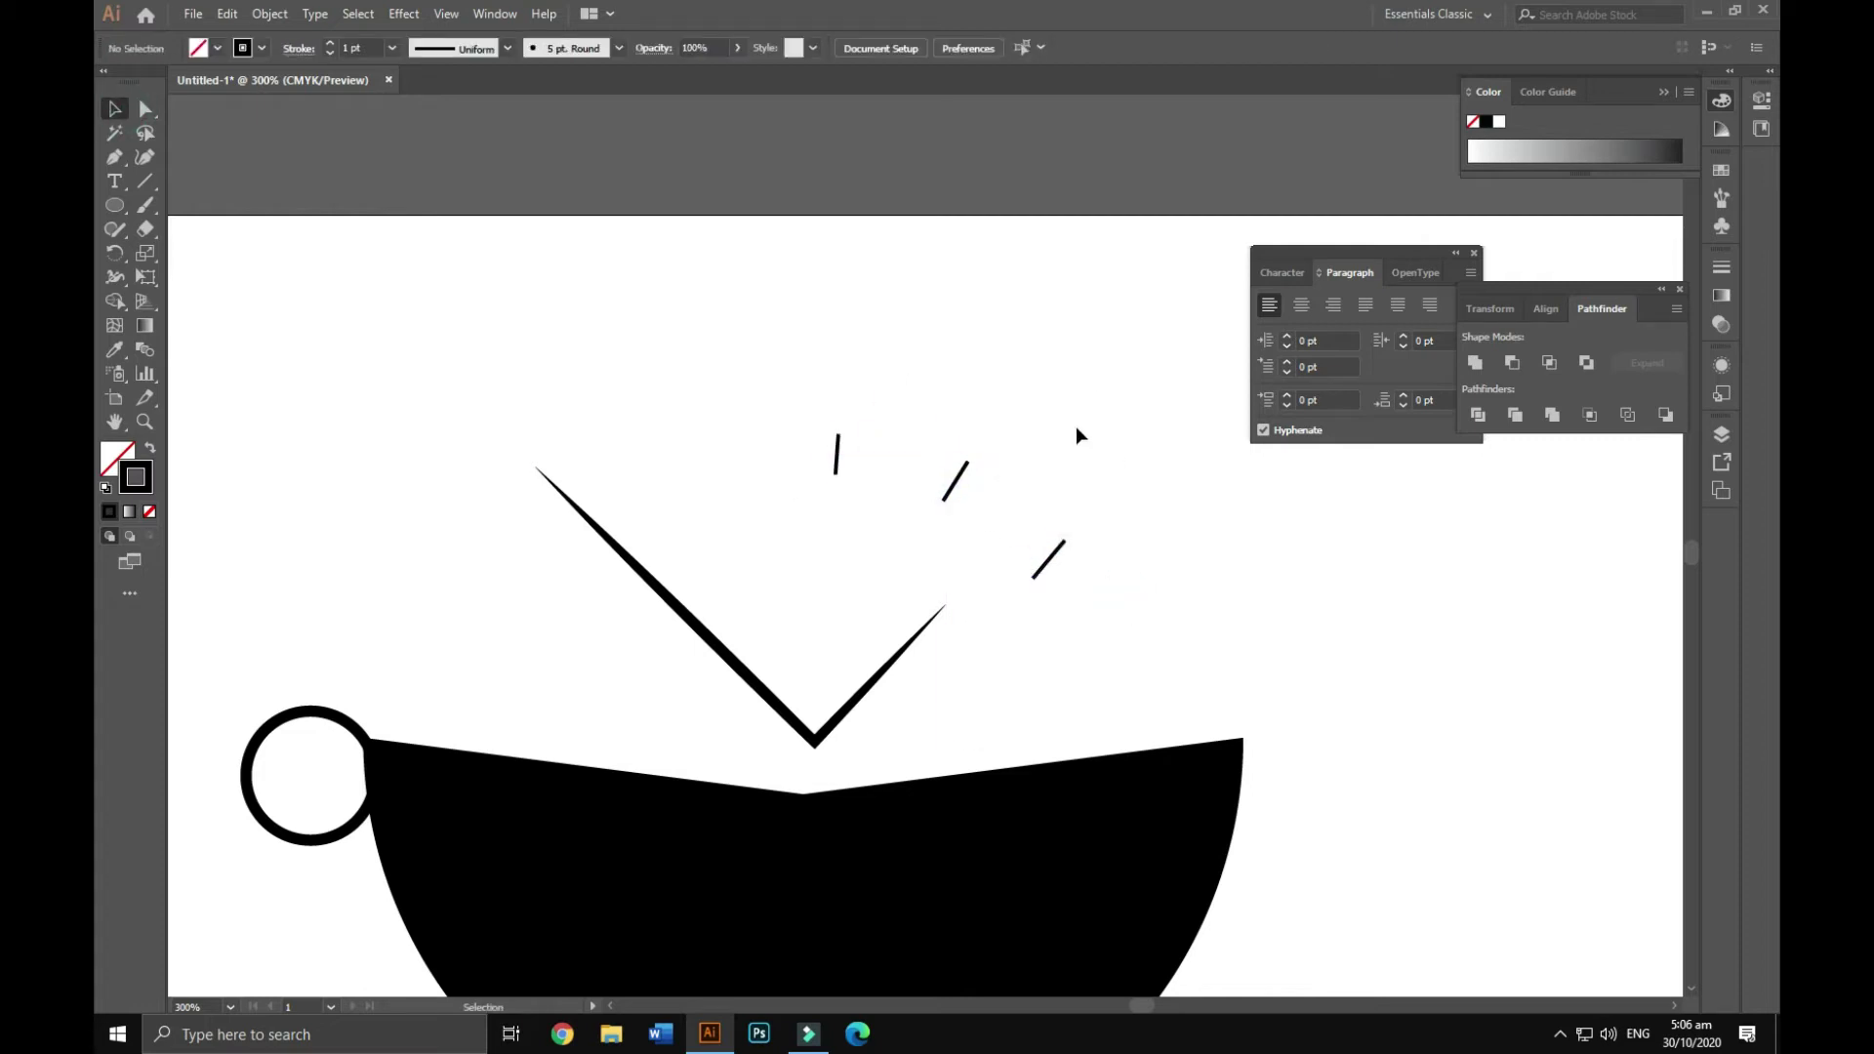
key("ctrl+minus")
key("ctrl+minus")
key("ctrl+minus")
- Fill the bowl with a dark brown colour from the Color Picker
key("ctrl+1")
left_click(869, 585)
double_click(117, 457)
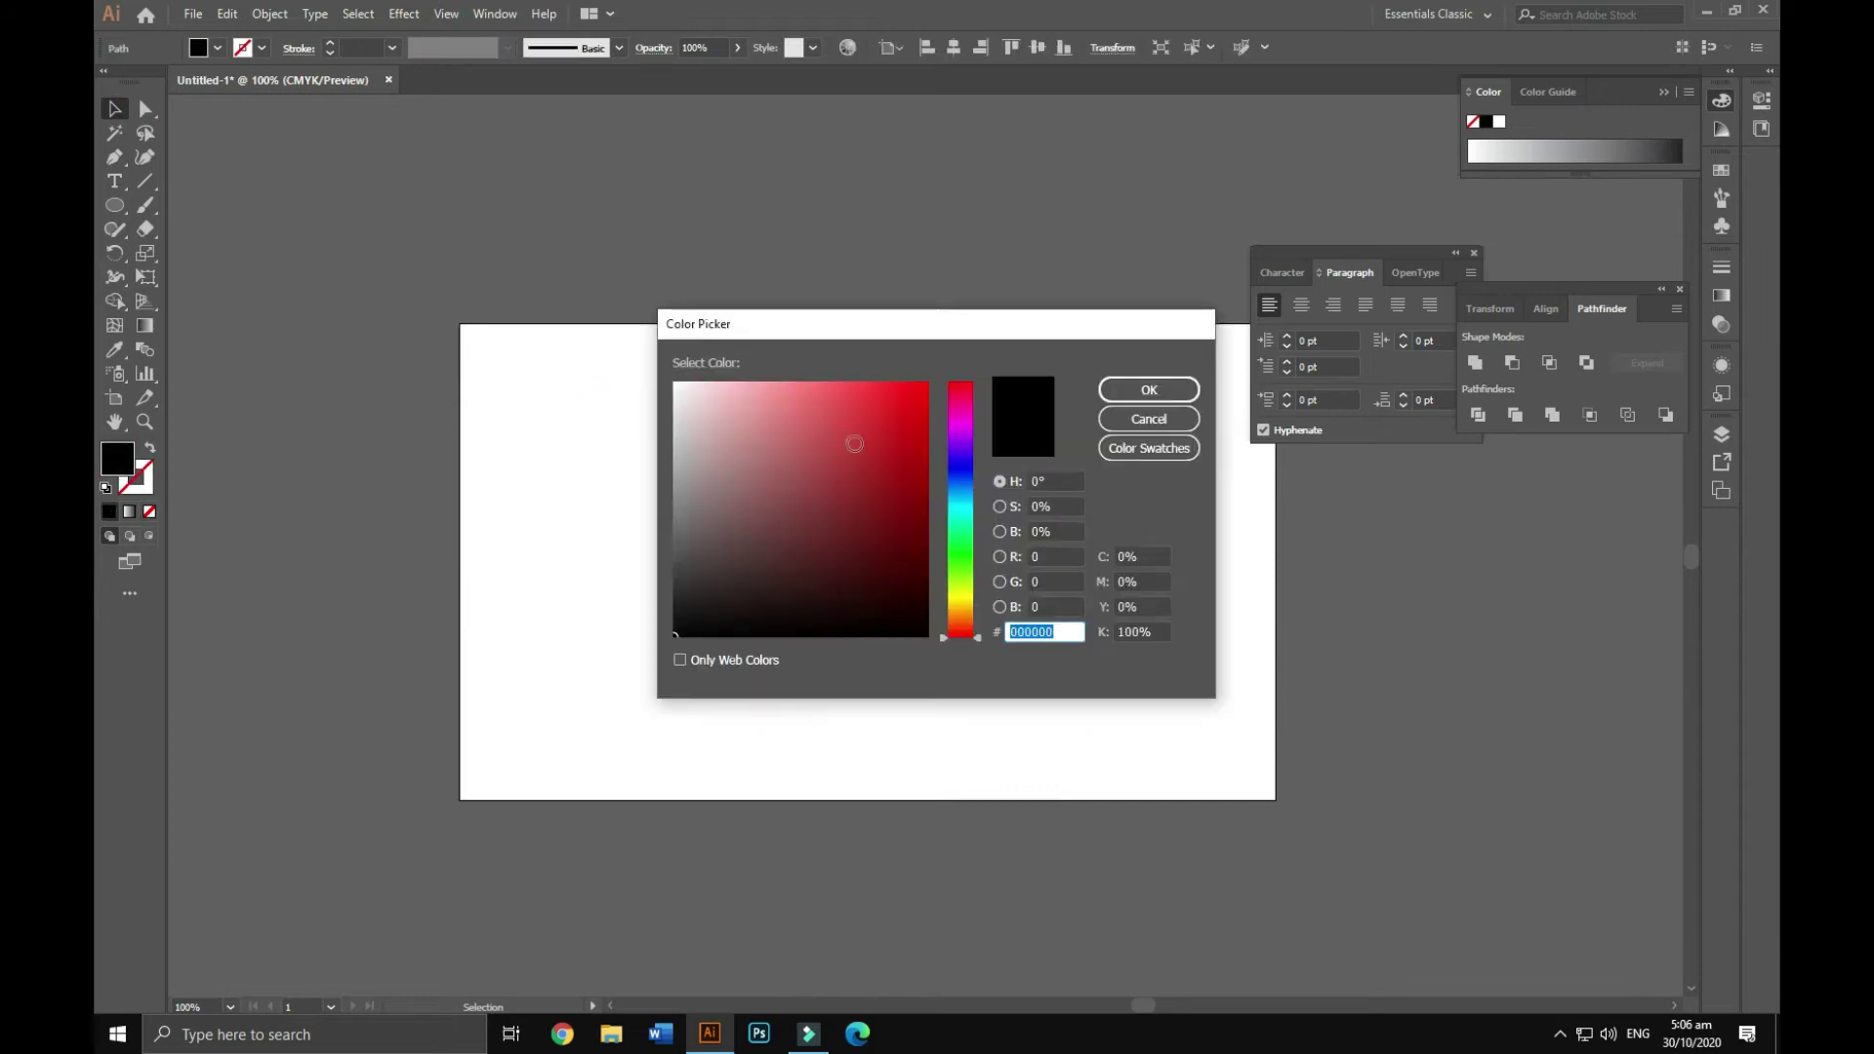
left_click_drag(947, 436, 961, 618)
left_click(867, 523)
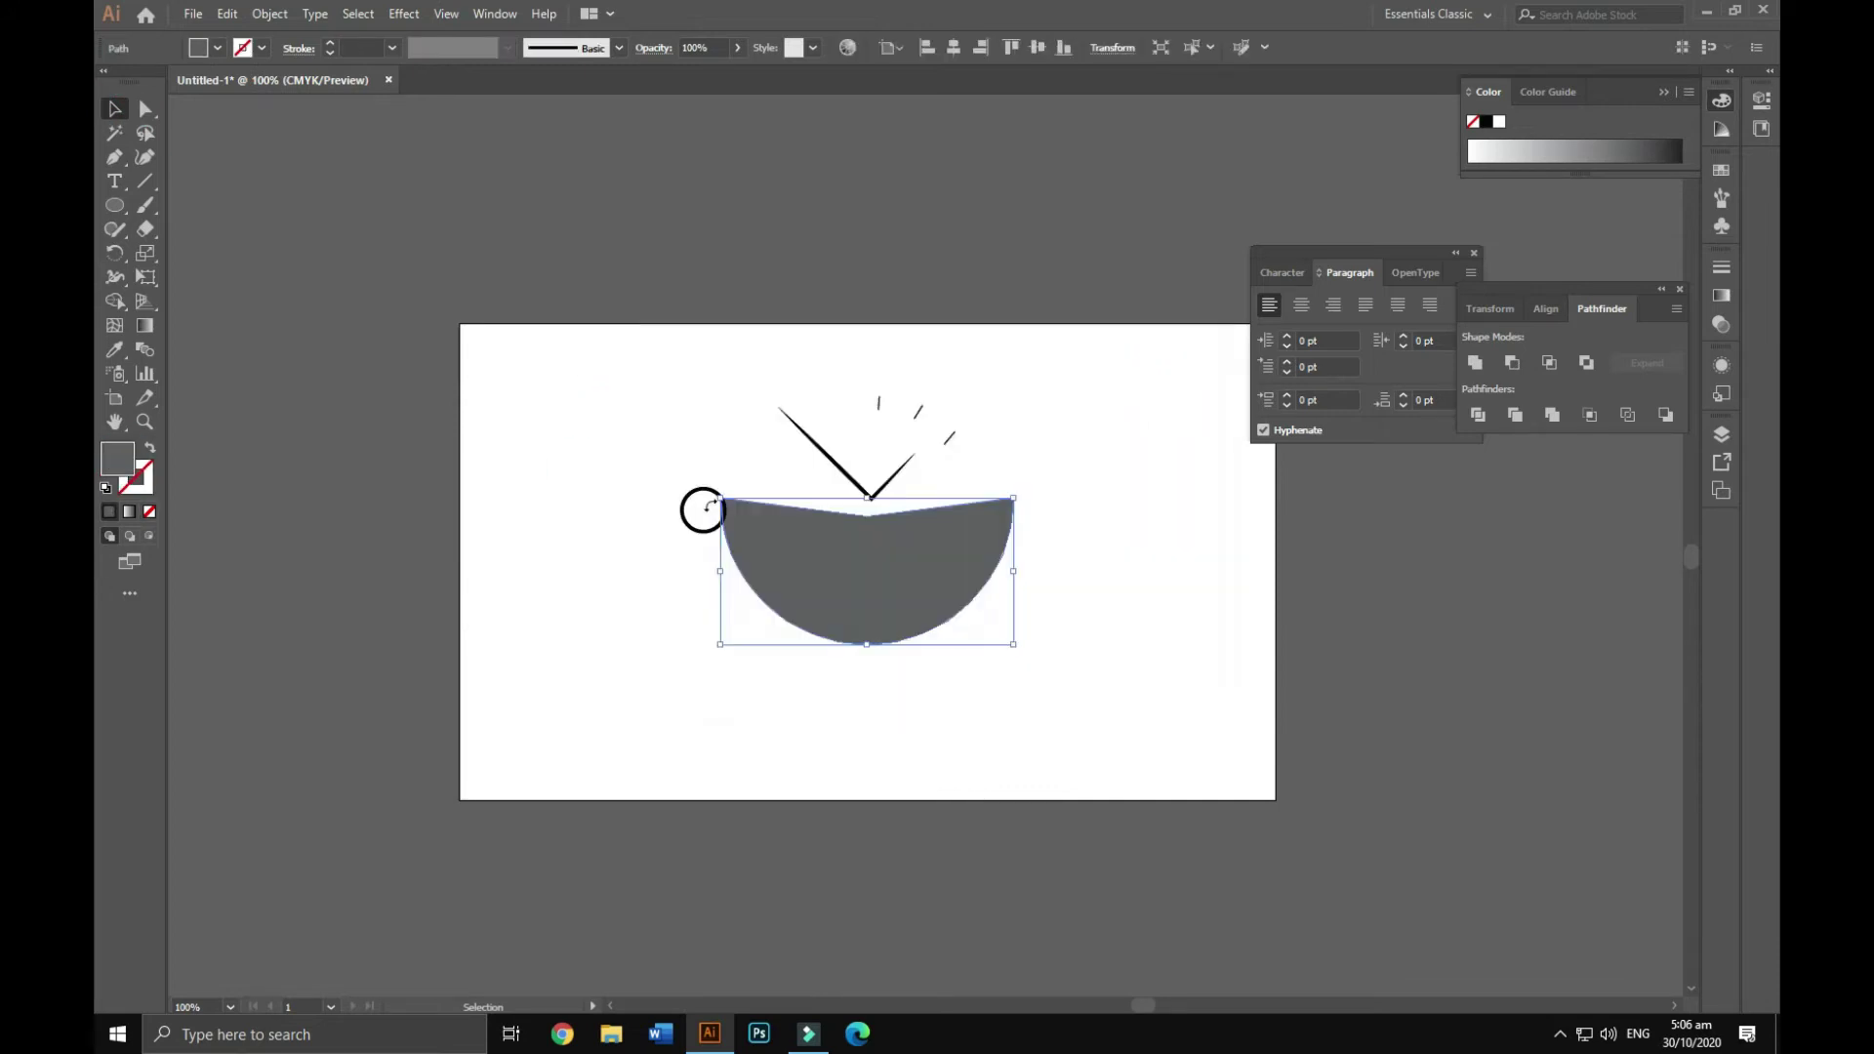
left_click(1149, 389)
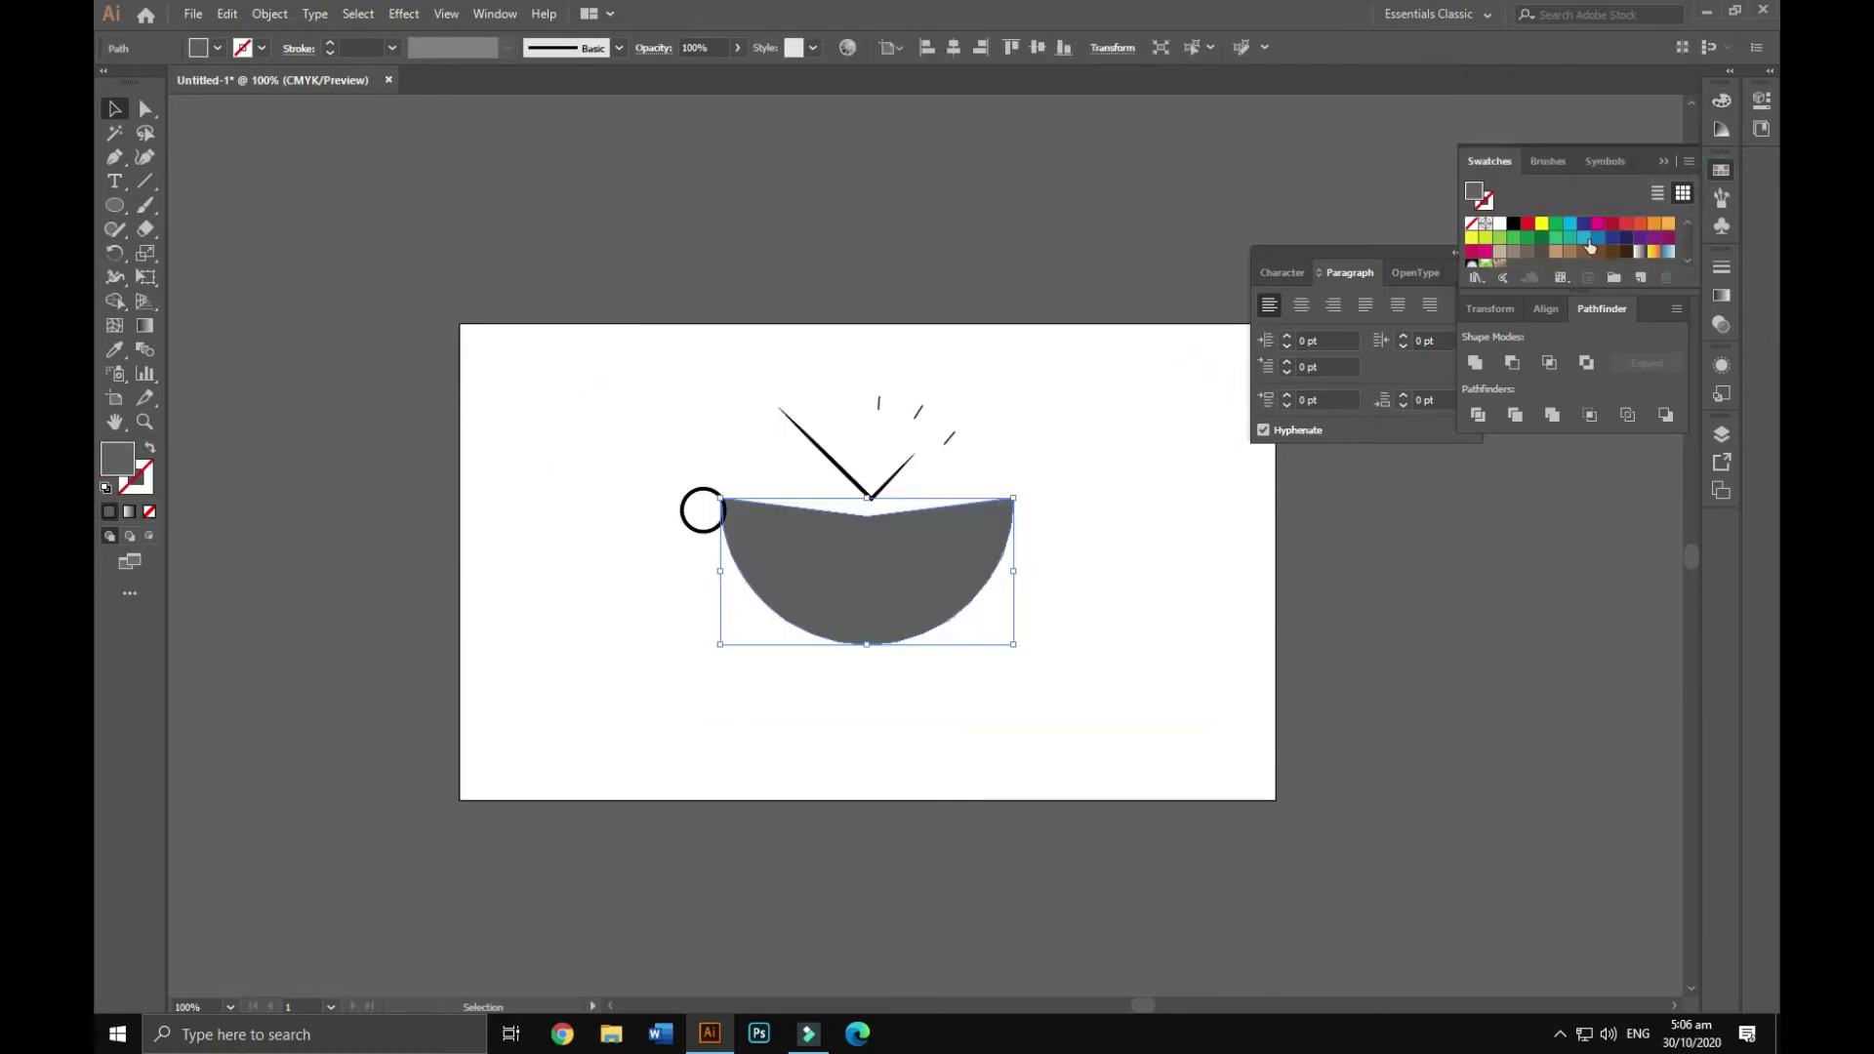
- Apply the bowl's brown to the handle and the V path
left_click(702, 509)
key("i")
left_click(869, 586)
left_click(830, 454, "ctrl")
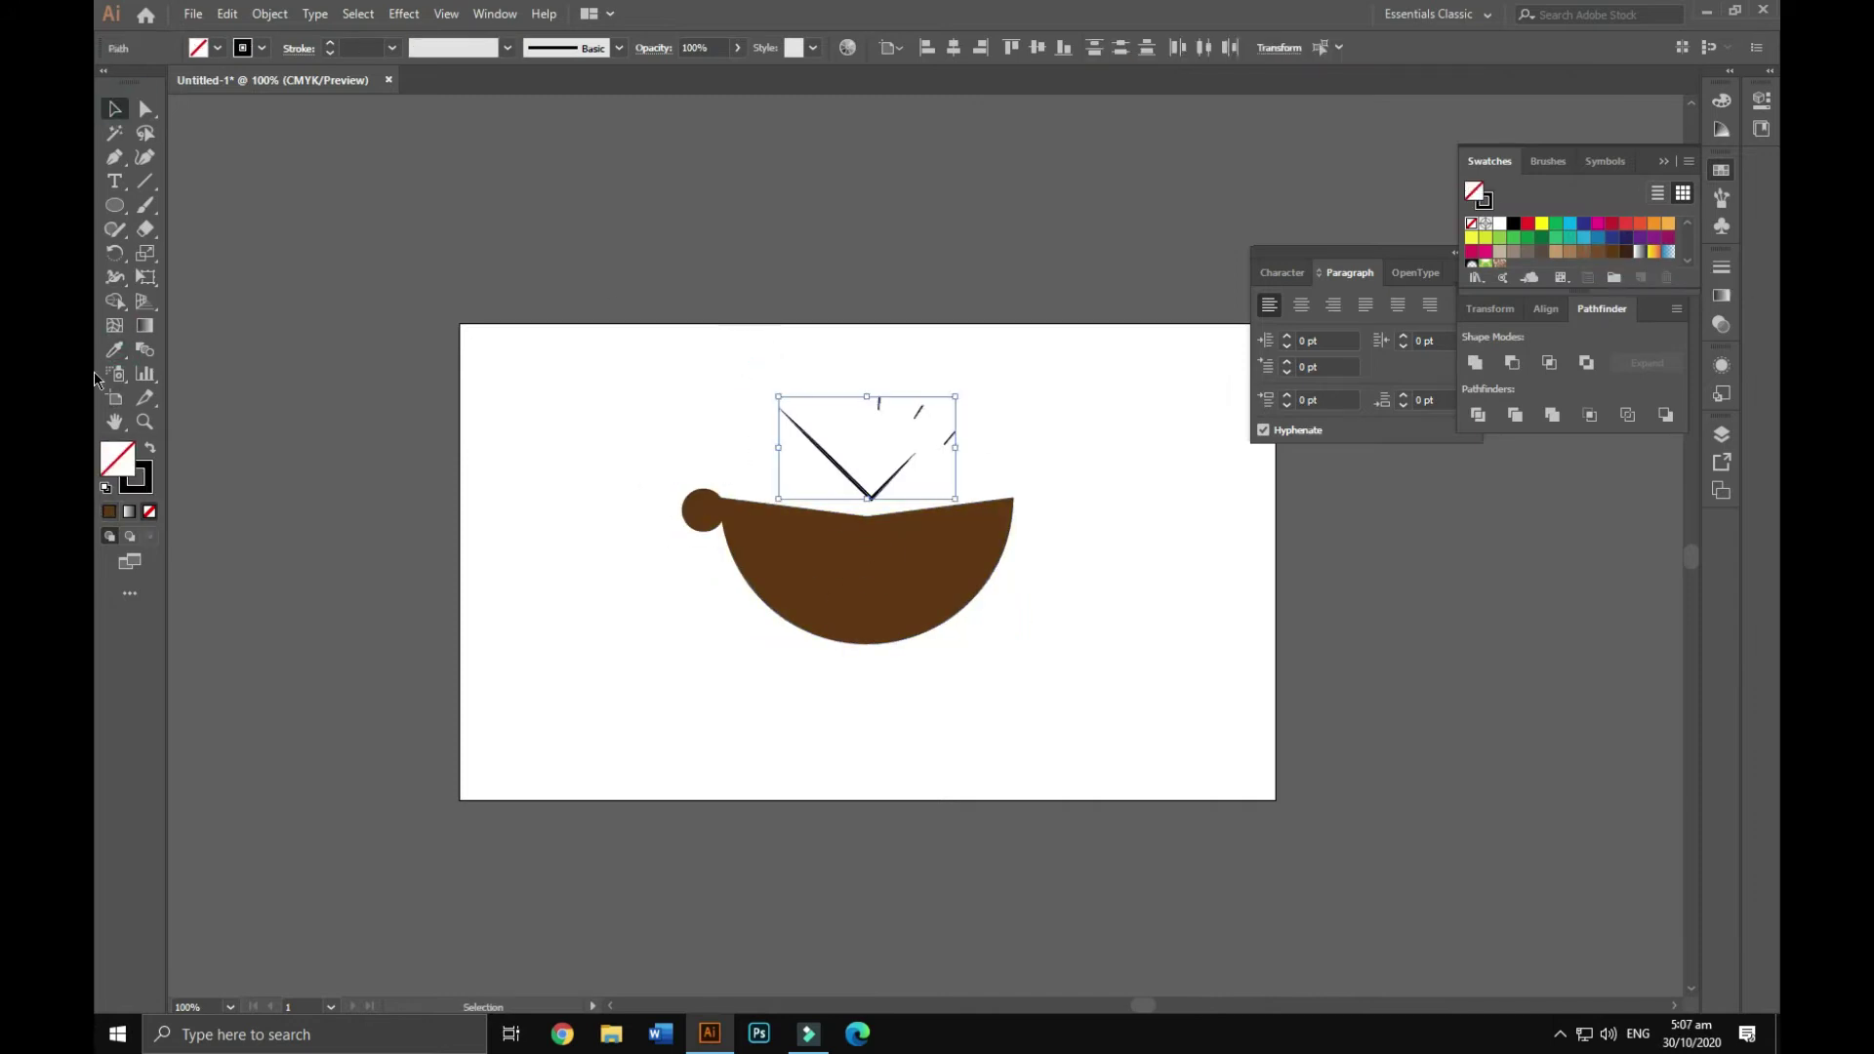
left_click(869, 586)
left_click(761, 390, "ctrl")
- Turn the V's brown fill into a 3 pt brown stroke
left_click(149, 447)
left_click(1034, 494)
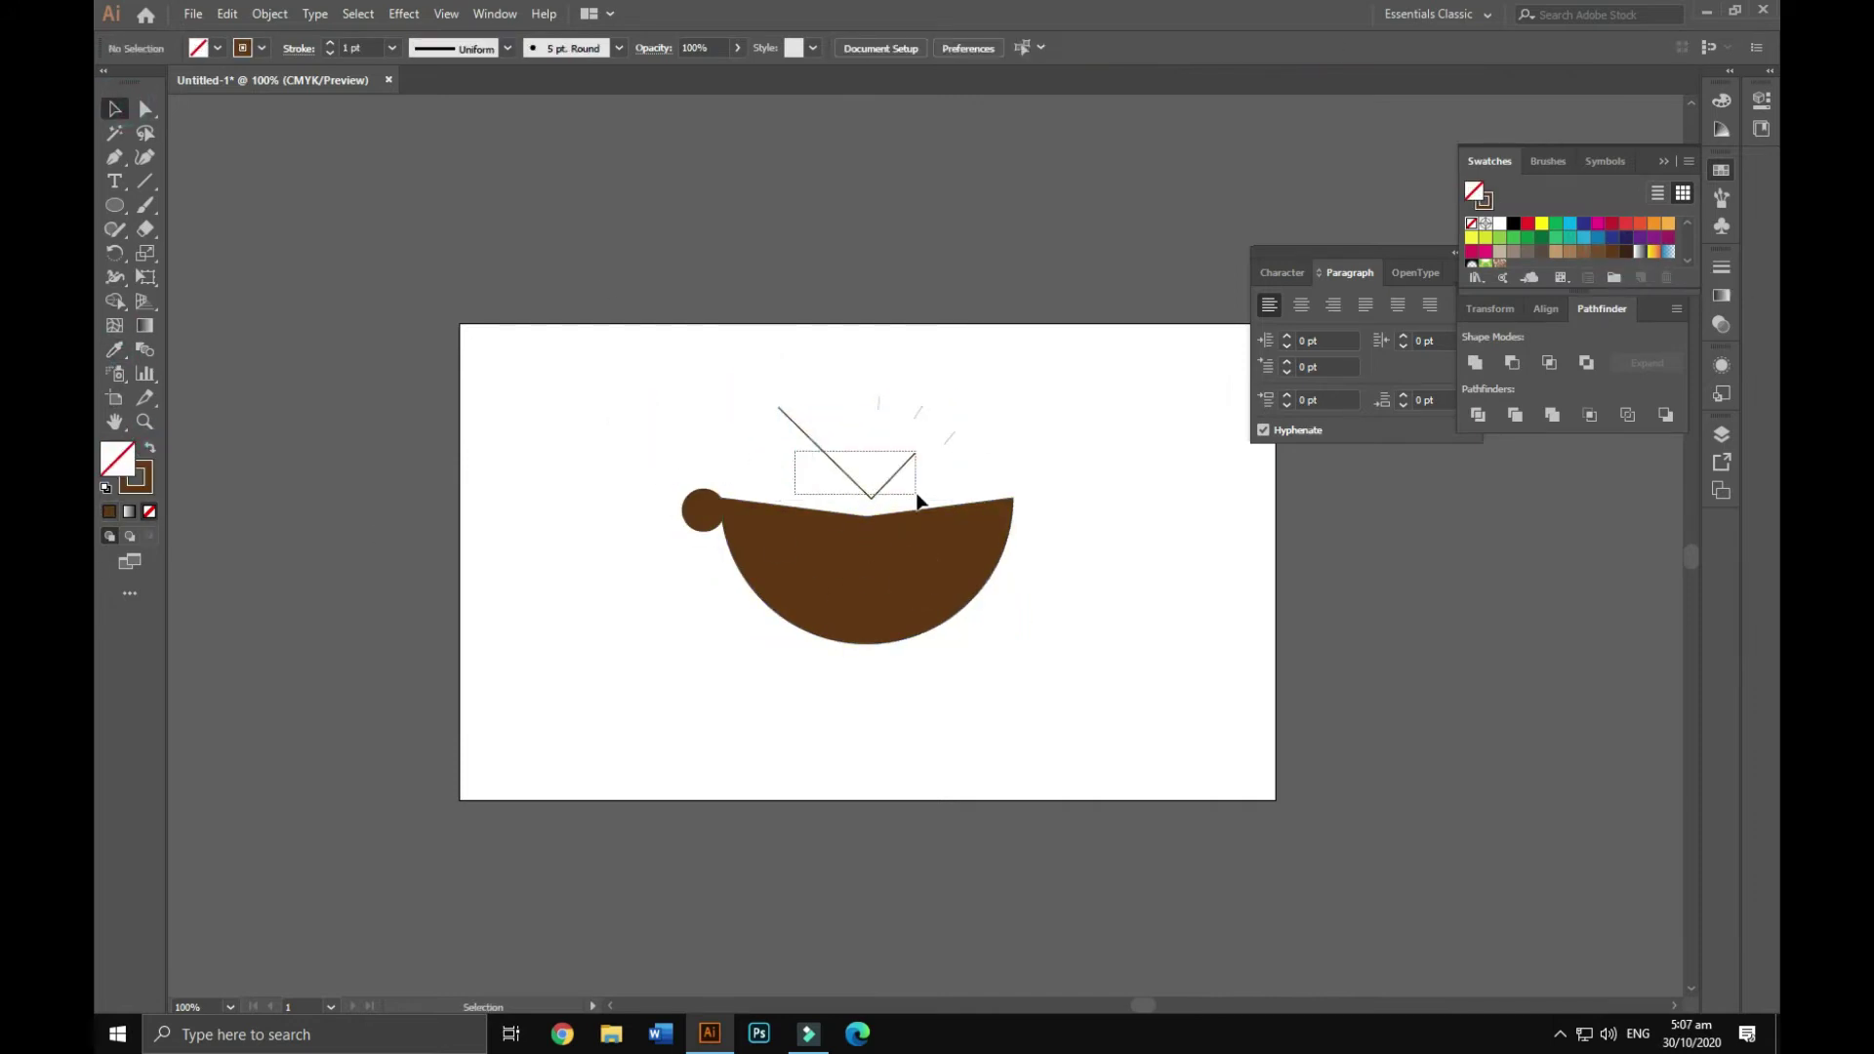
left_click(893, 477)
left_click(391, 48)
left_click(397, 181)
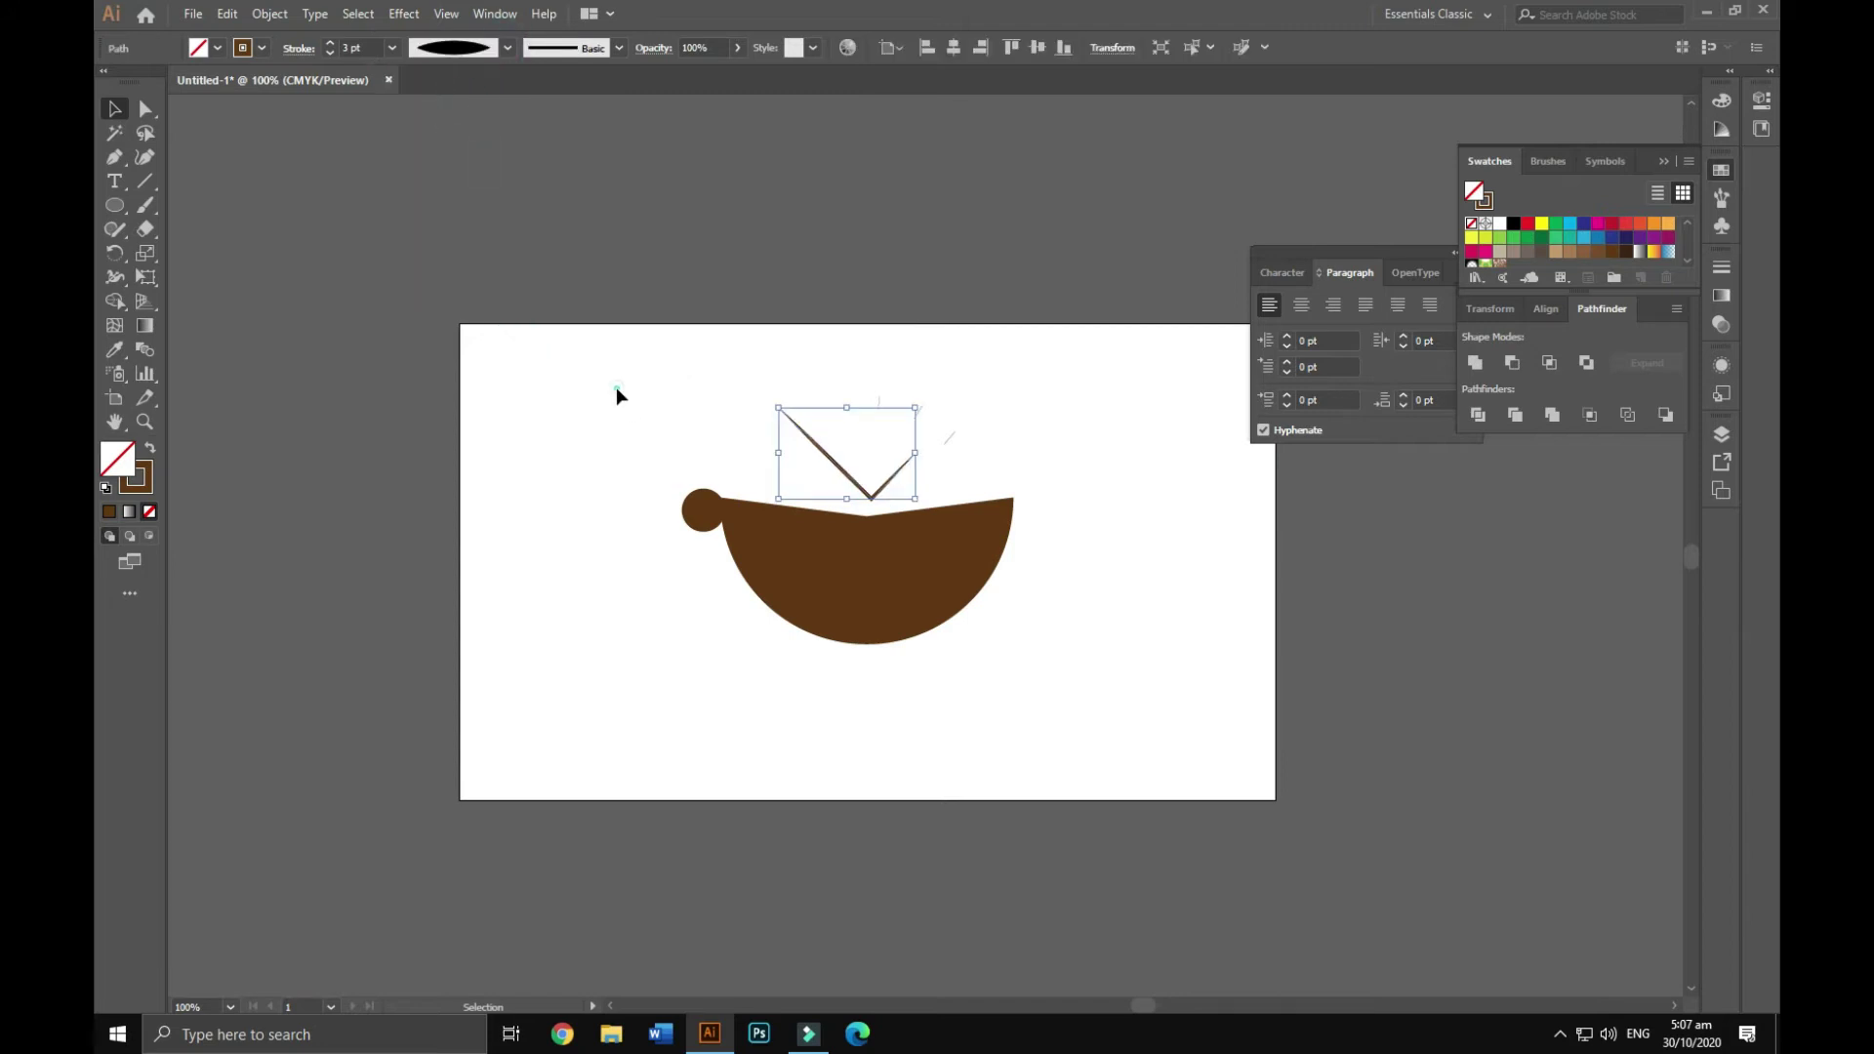
- Make the steam lines brown strokes and the handle a 3 pt brown outline
left_click(149, 447)
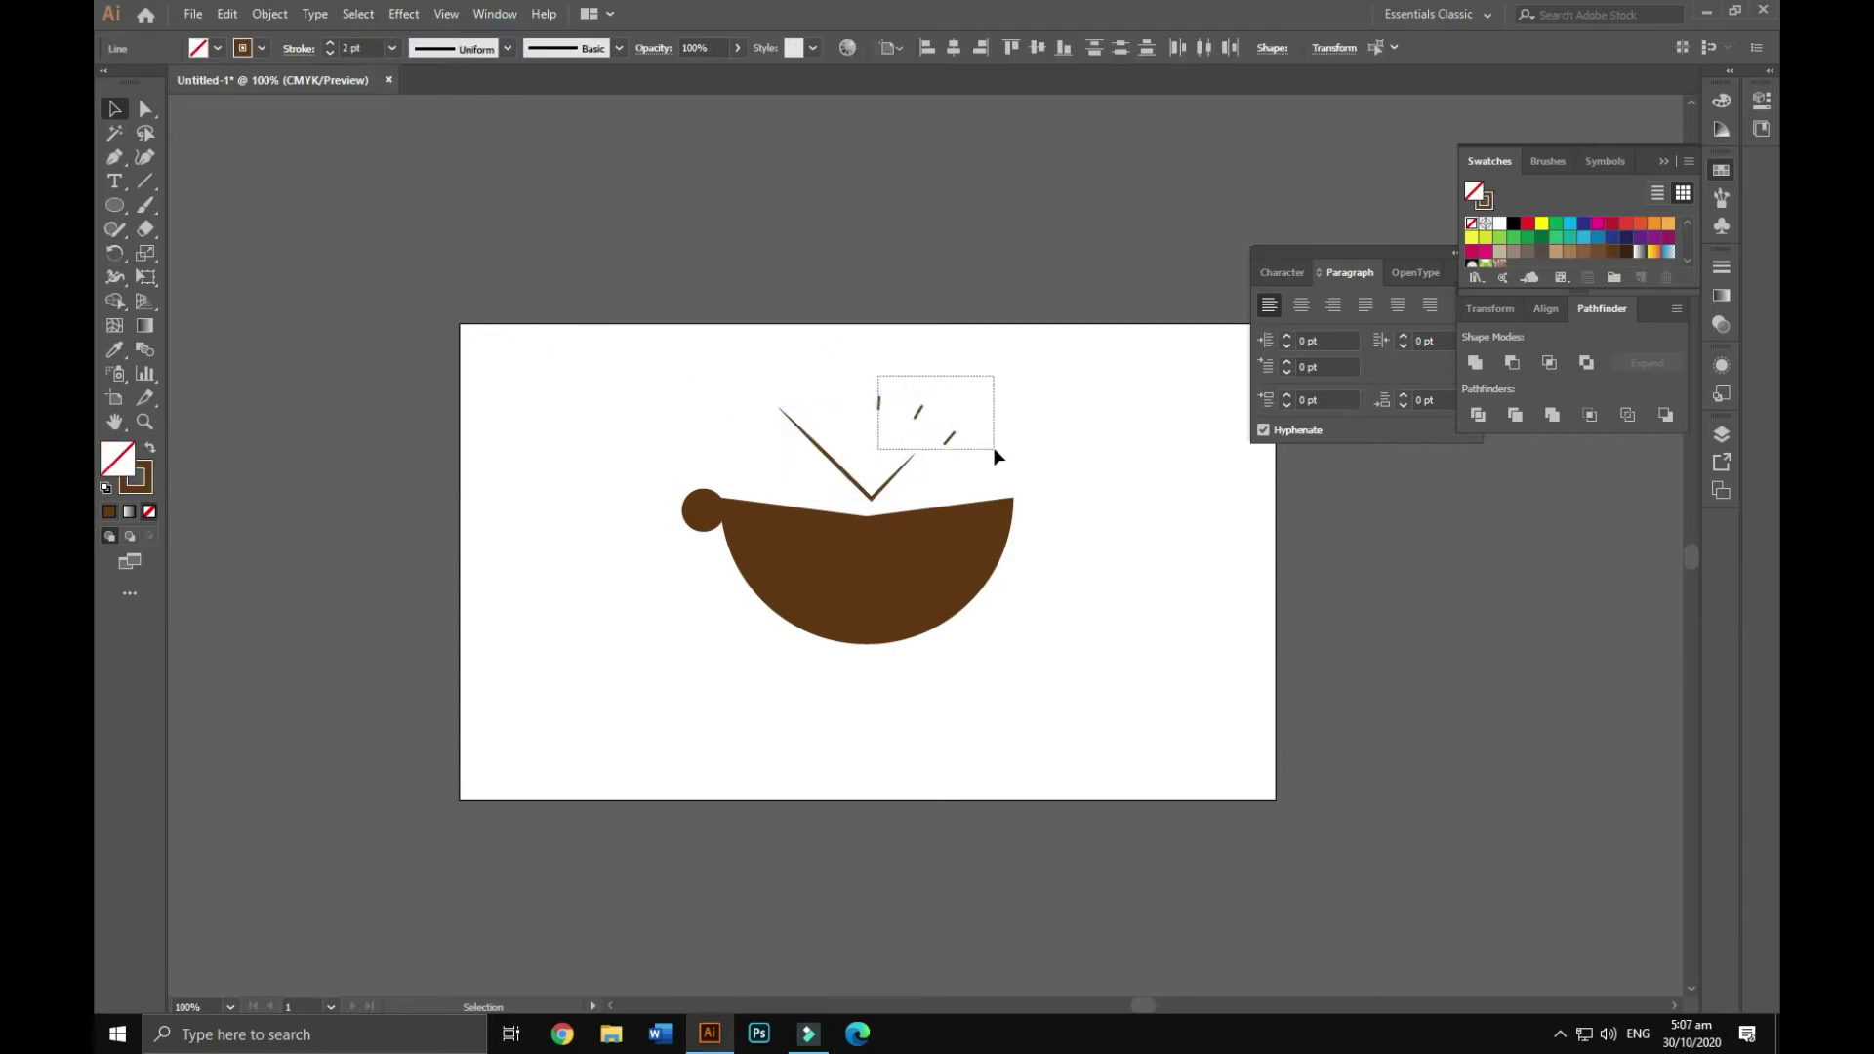
left_click(544, 452)
scroll(1052, 474, "down", 1)
scroll(1052, 475, "down", 1)
left_click(818, 481)
key("shift+x")
left_click(391, 48)
left_click(397, 182)
- Draw a brown-filled rounded rectangle with no outline below the cup
left_click(768, 621)
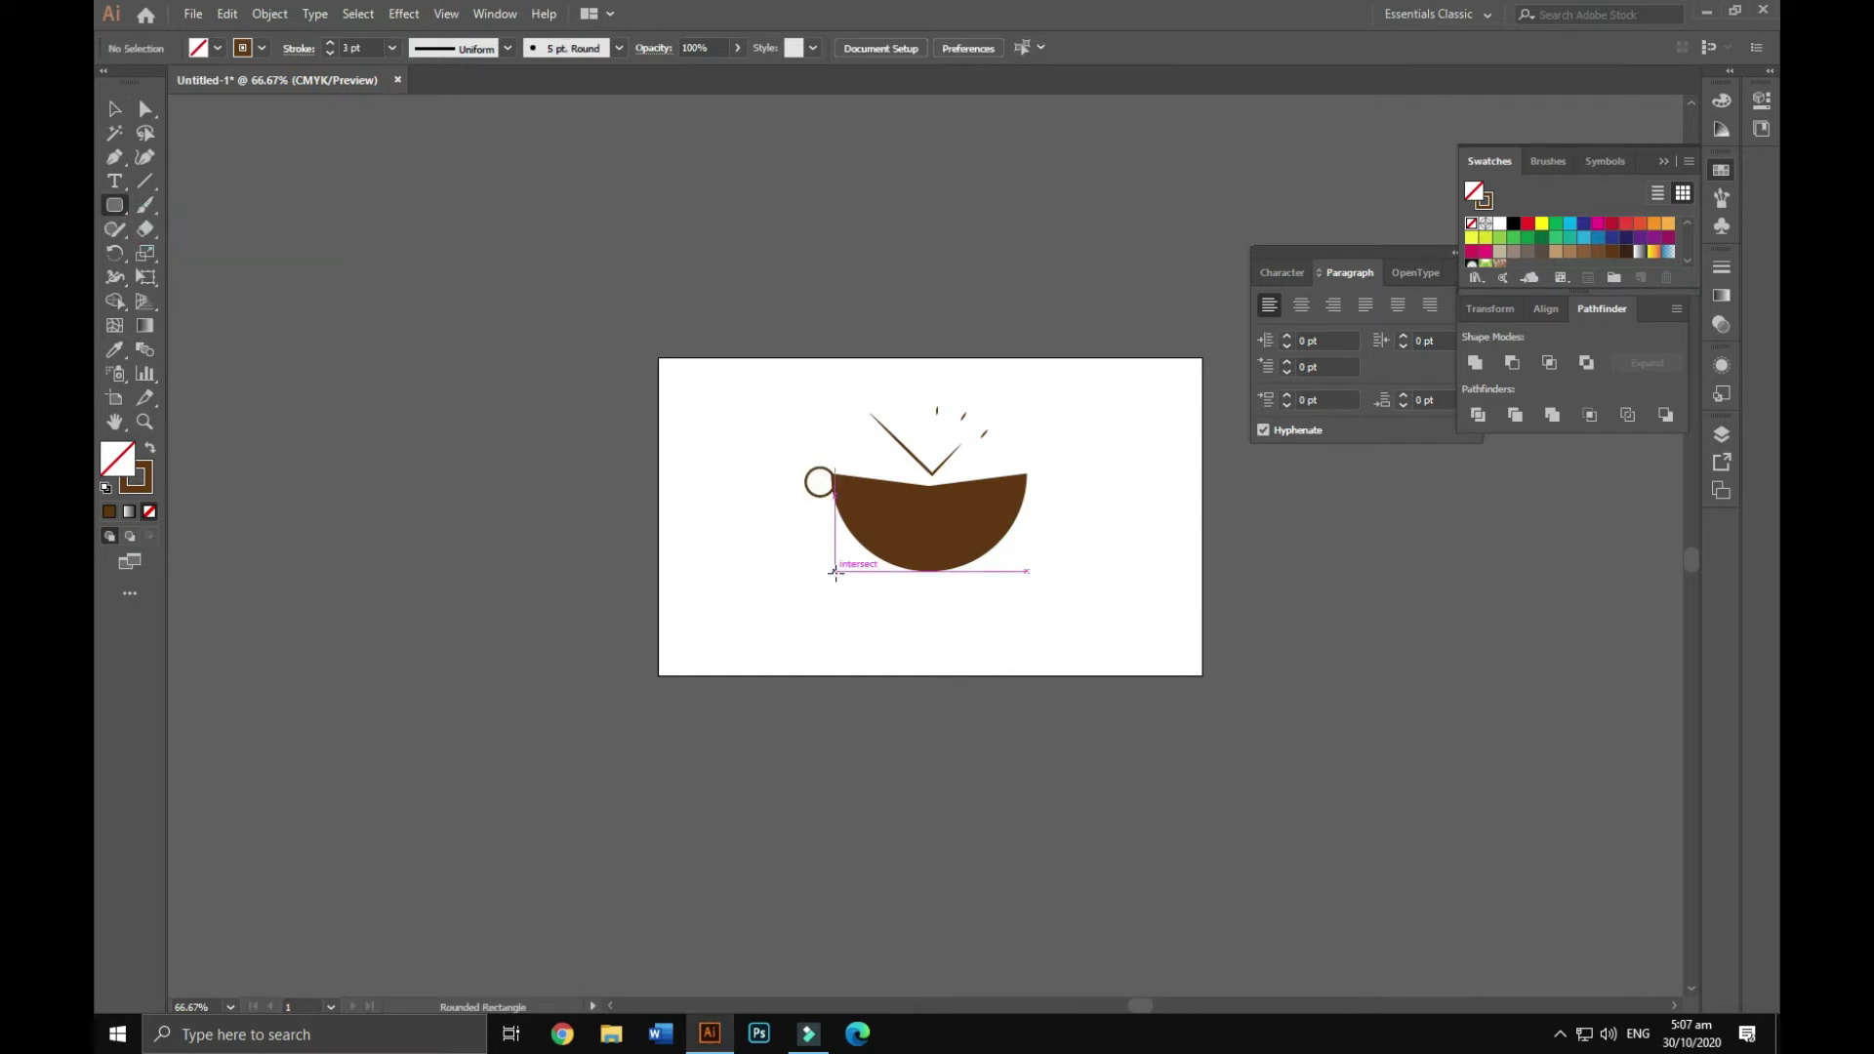
left_click_drag(1023, 617, 1026, 624)
key("shift+x")
key("v")
left_click(941, 634)
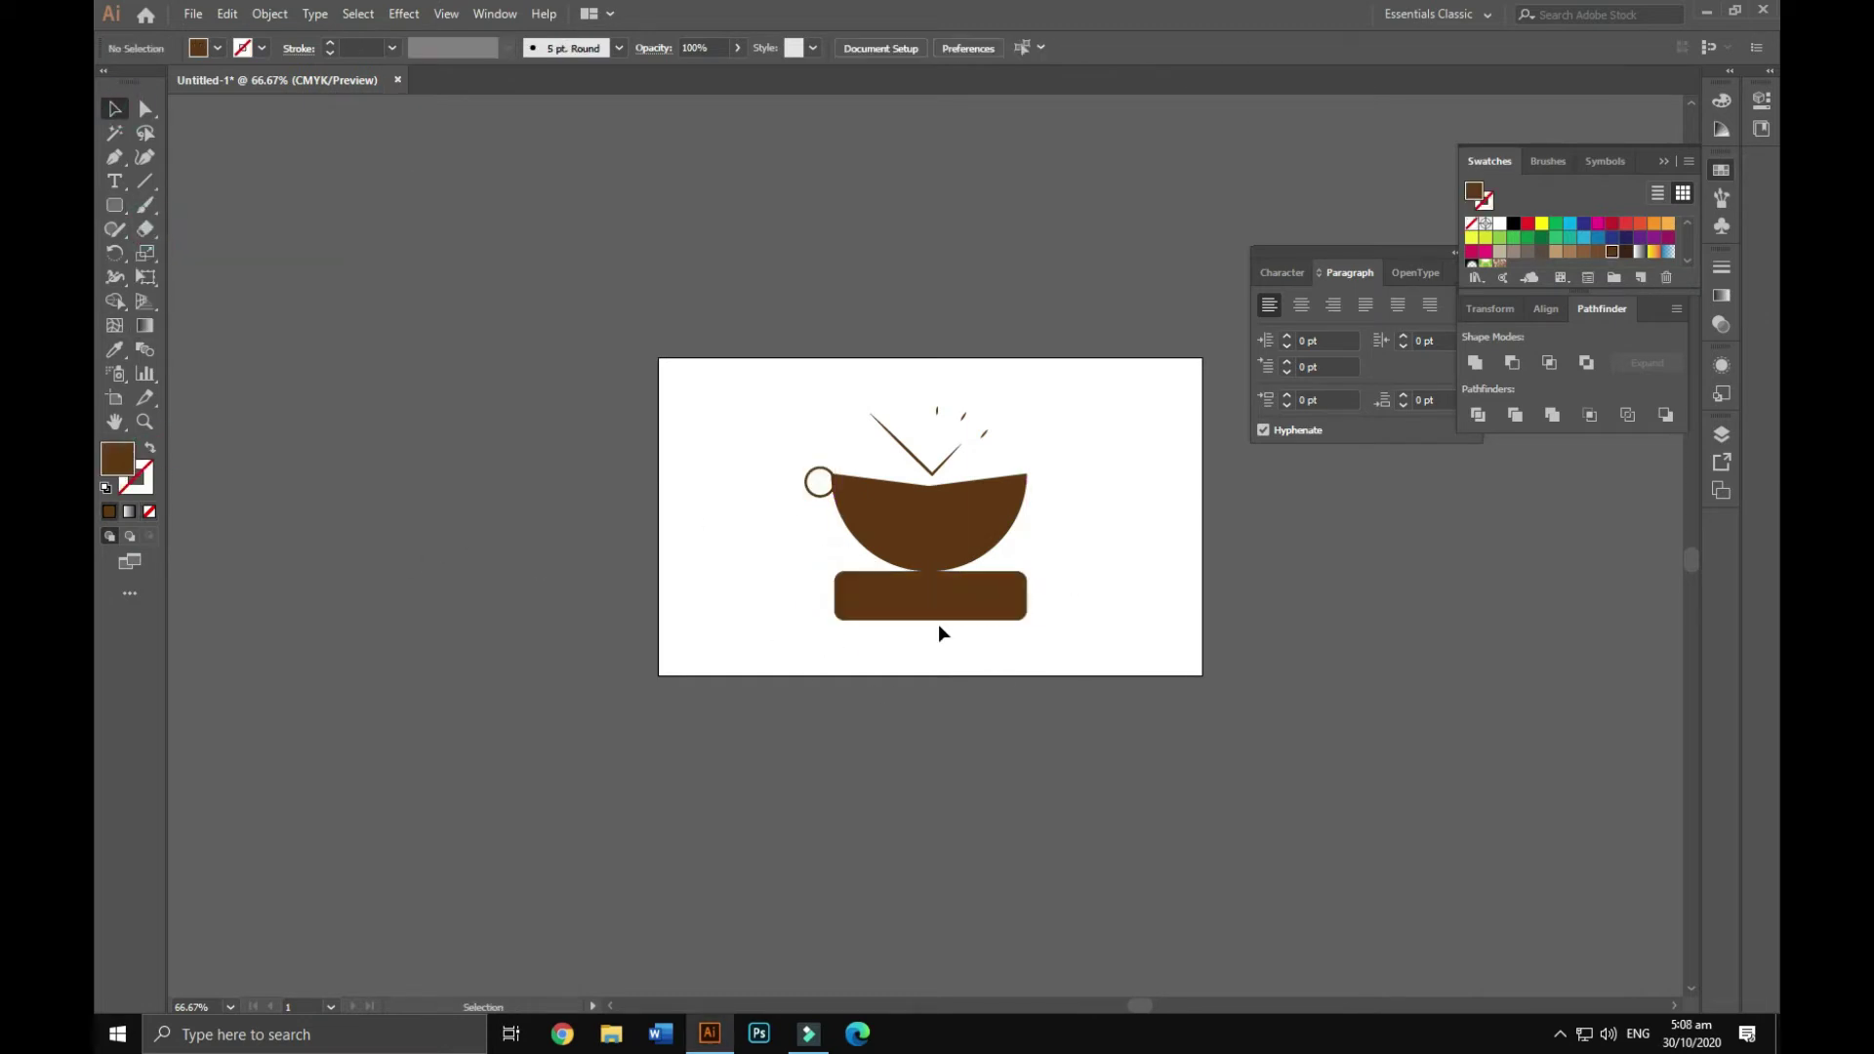
scroll(918, 598, "up", 2)
scroll(937, 599, "up", 1)
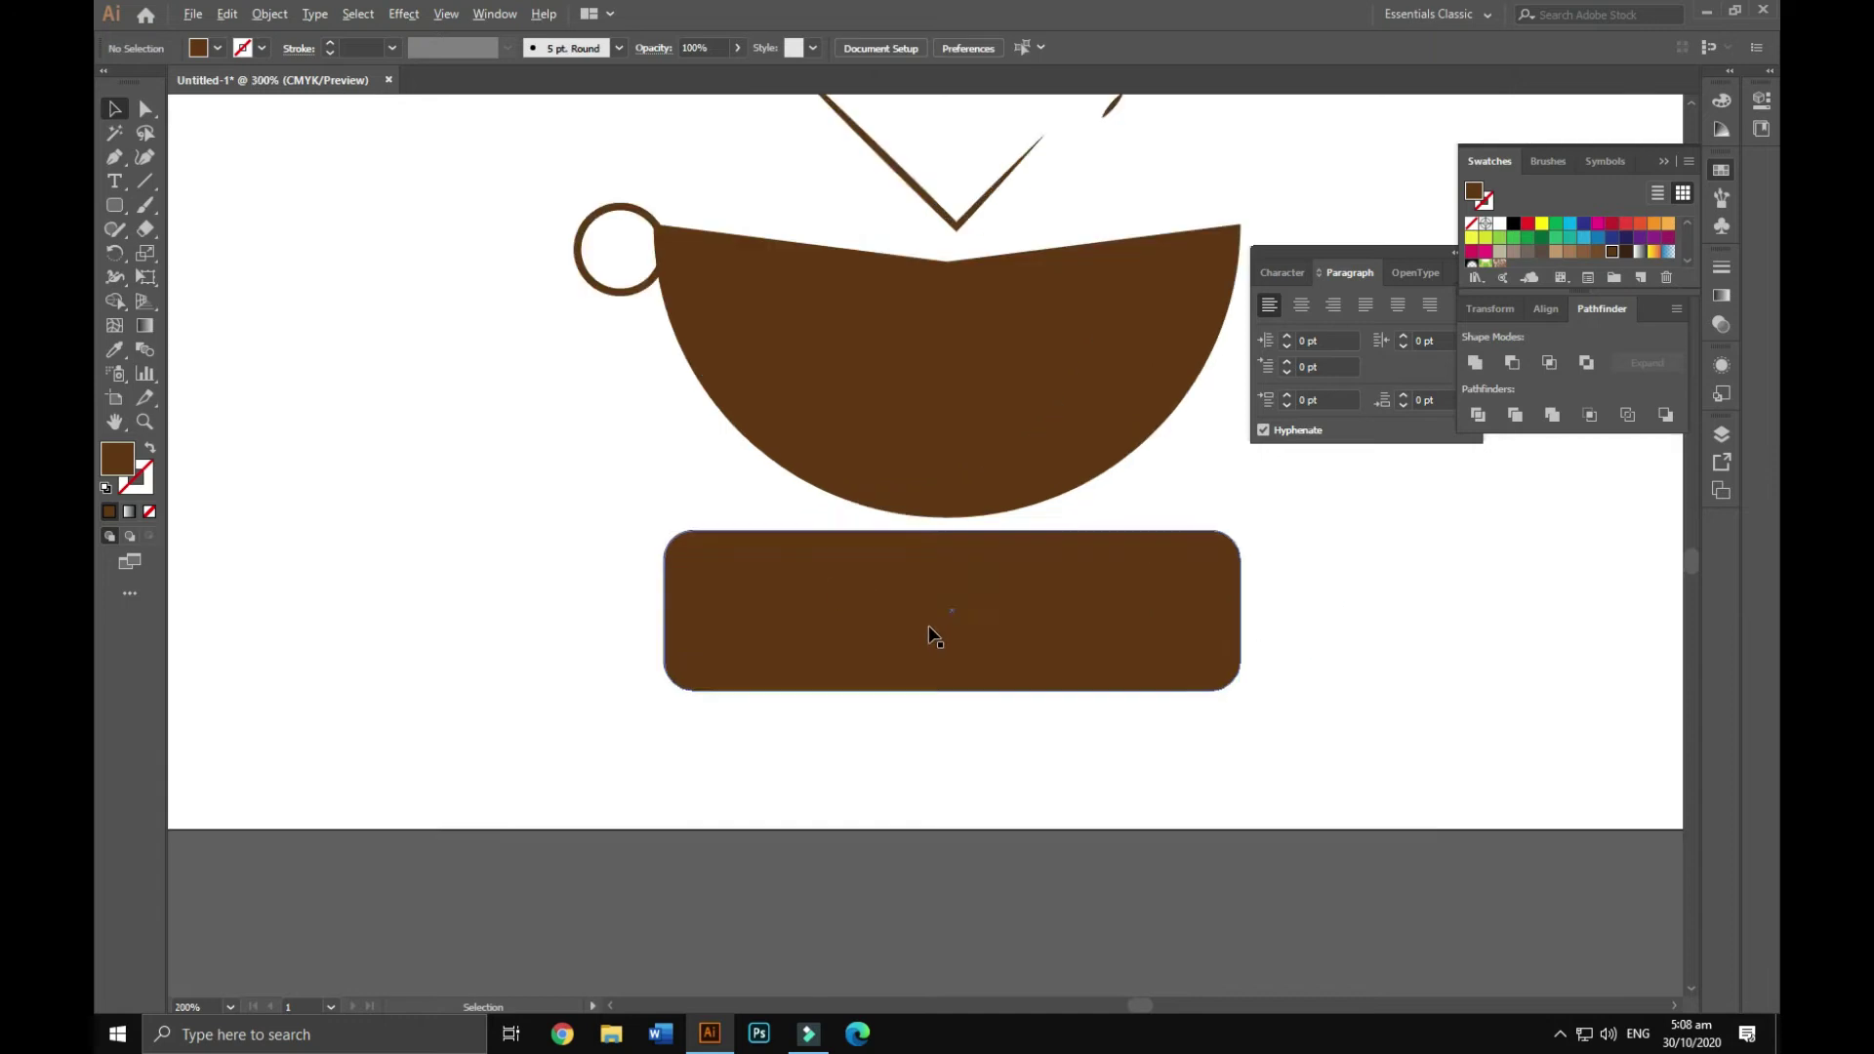
scroll(929, 635, "up", 1)
- Type TIME OUT inside the rectangle and enlarge it to fill the bar
key("t")
left_click(623, 602)
type("TIME")
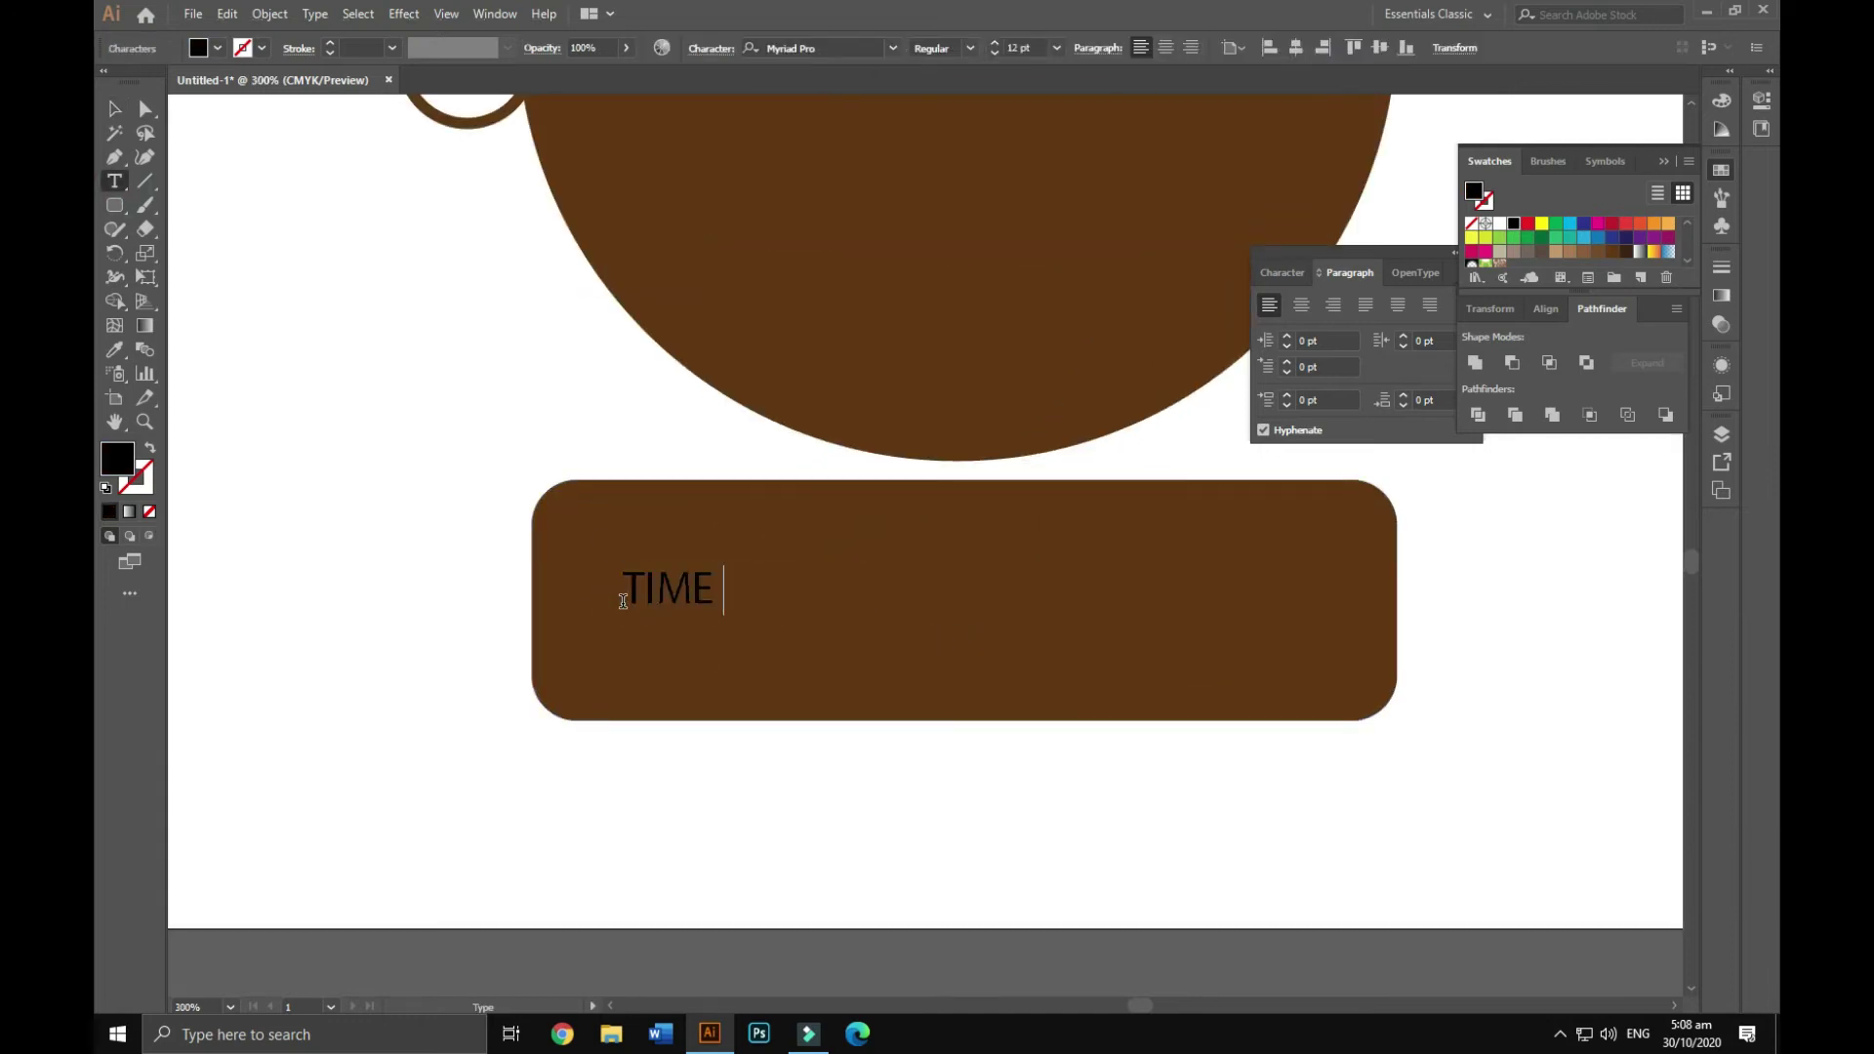
left_click(114, 108)
mouse_move(826, 617)
left_mouse_down("alt")
mouse_move(1037, 670)
mouse_move(1176, 673)
left_mouse_up("alt")
- Make the TIME OUT text white and convert it to letter outlines
double_click(117, 458)
left_click(699, 384)
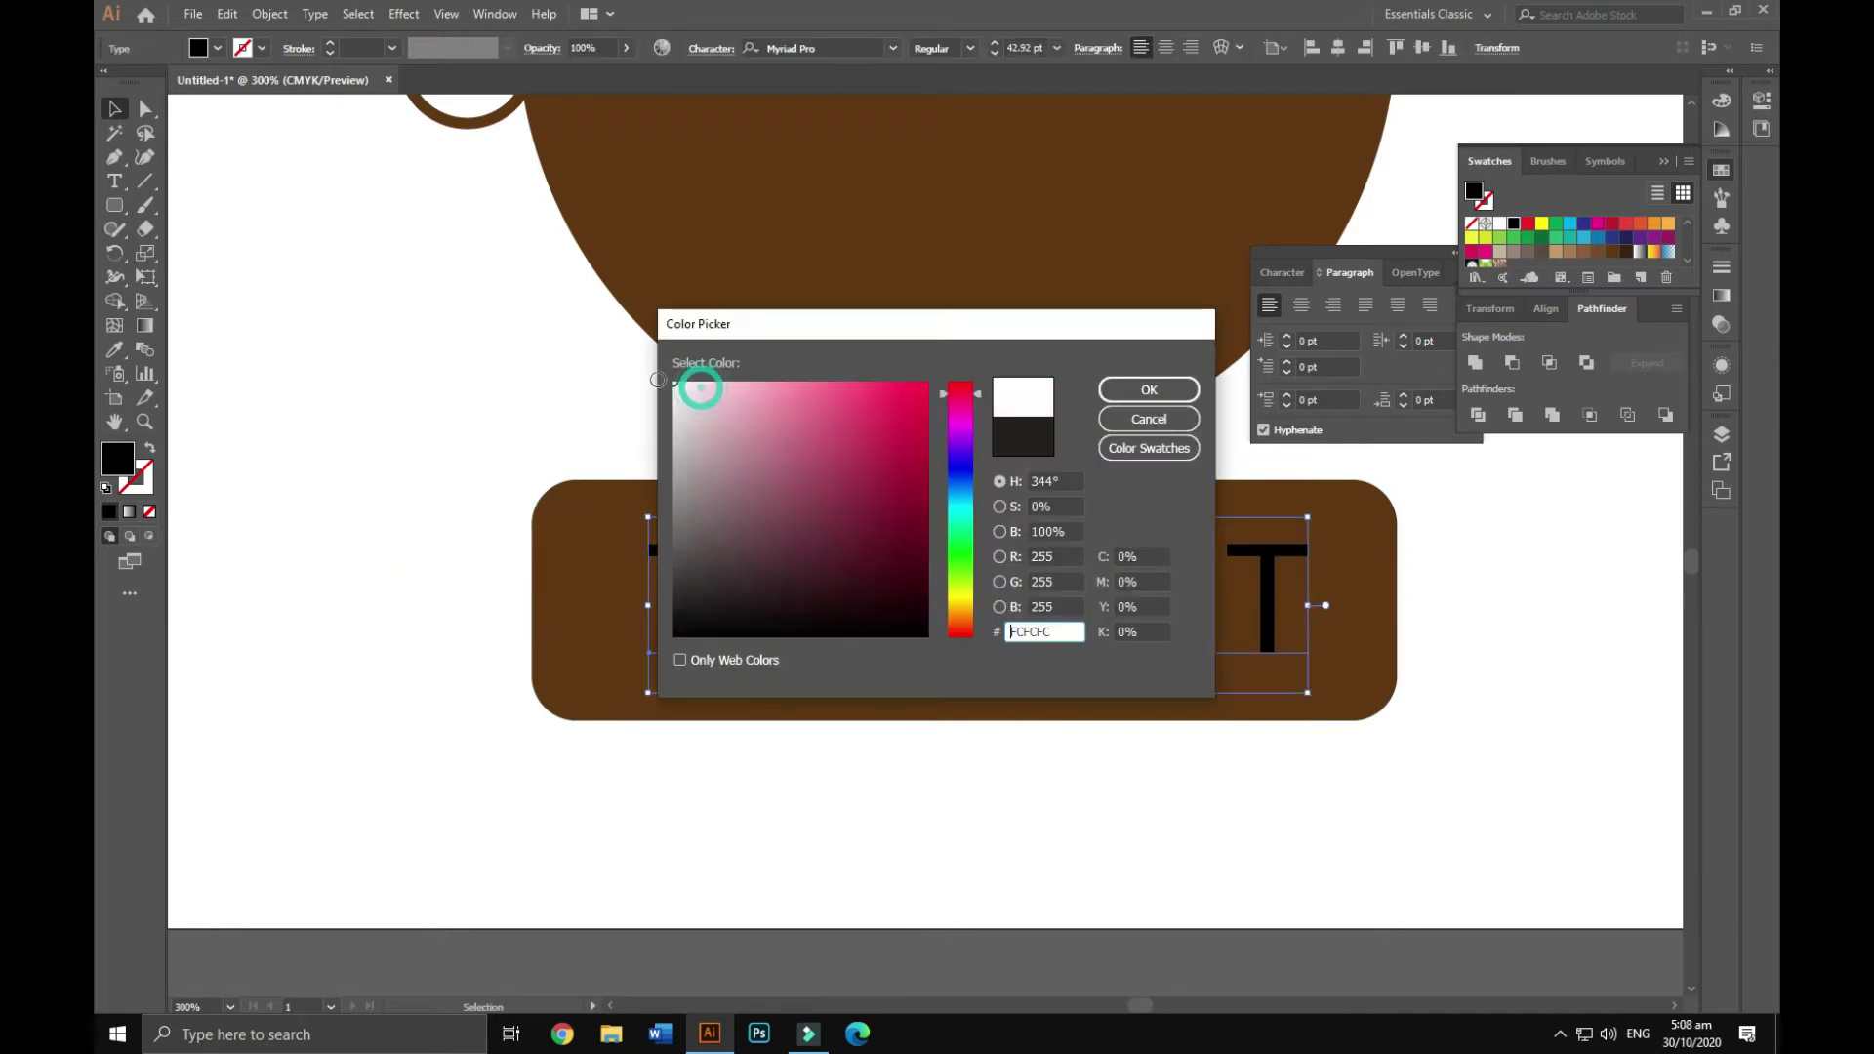
left_click(1194, 406)
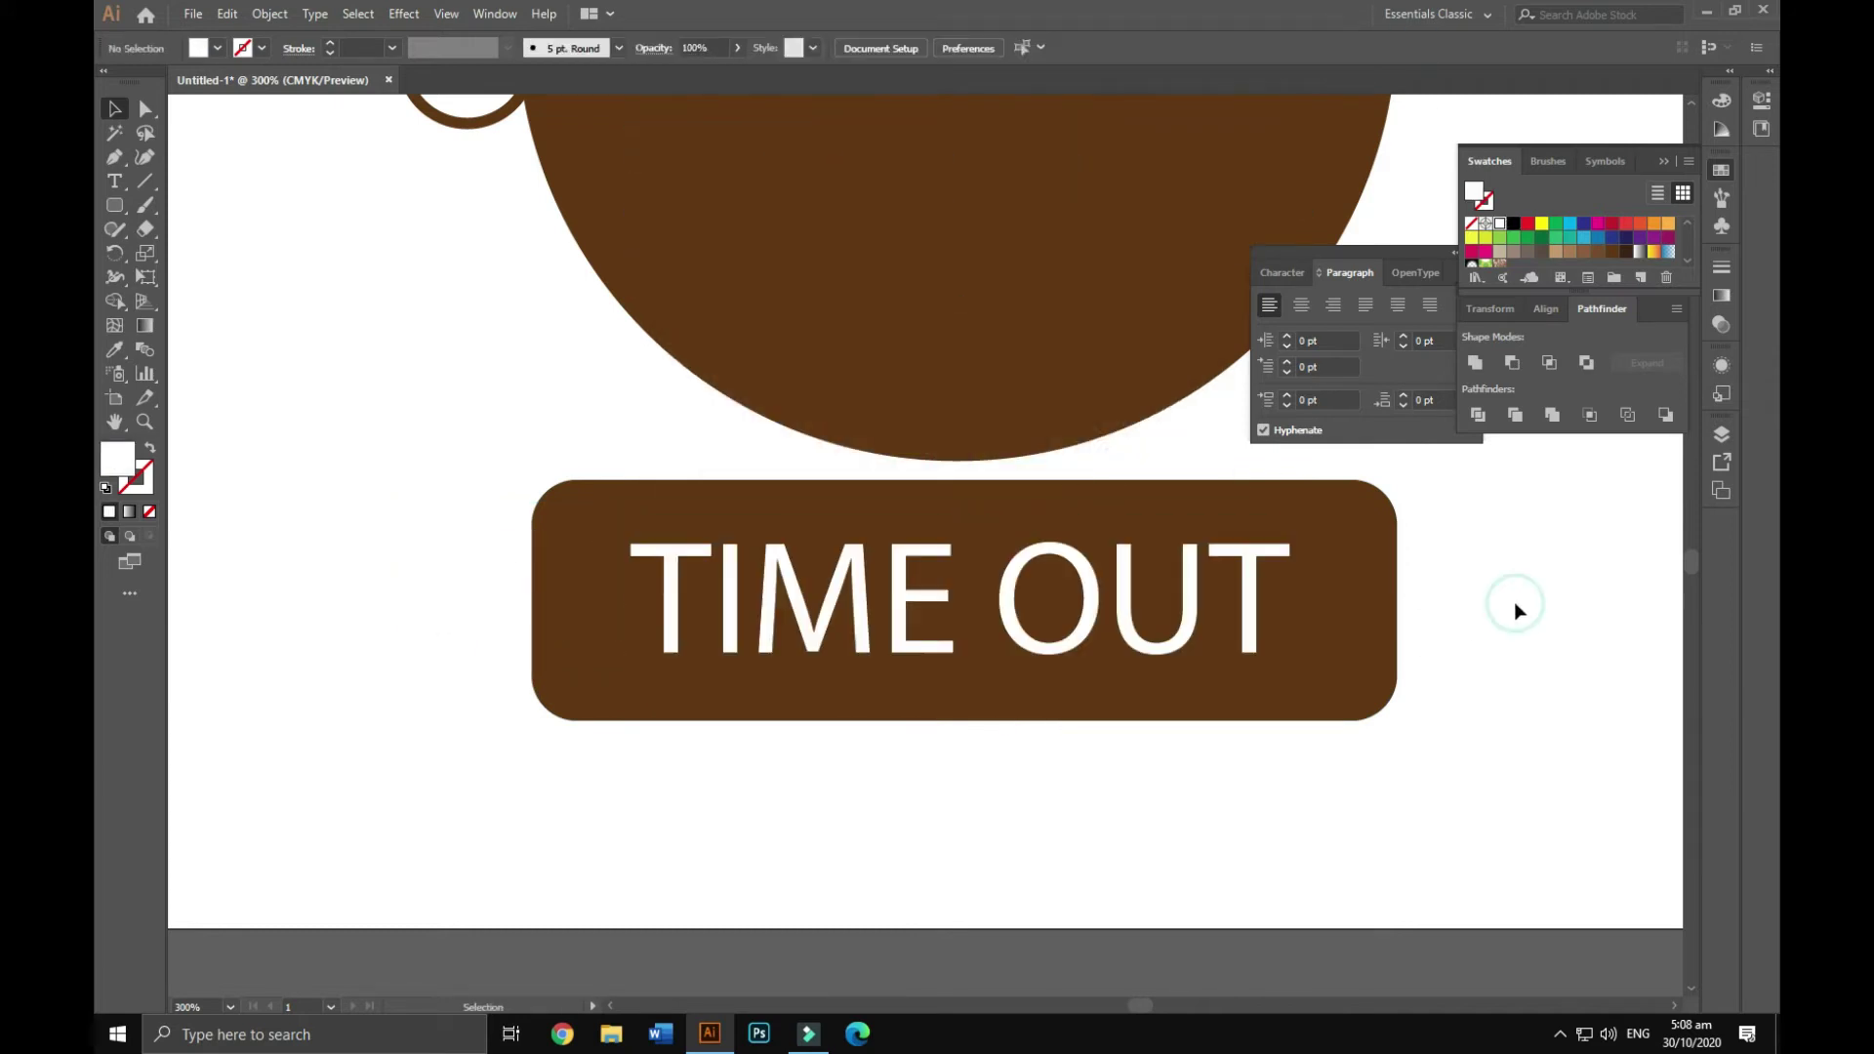
right_click(1122, 606)
left_click(1191, 748)
right_click(1123, 607)
- Ungroup the TIME OUT letters, space them apart and tilt the M
left_click(1180, 769)
left_click(656, 596)
left_click_drag(656, 596, 597, 596)
left_click(732, 591)
left_click_drag(732, 590, 712, 591)
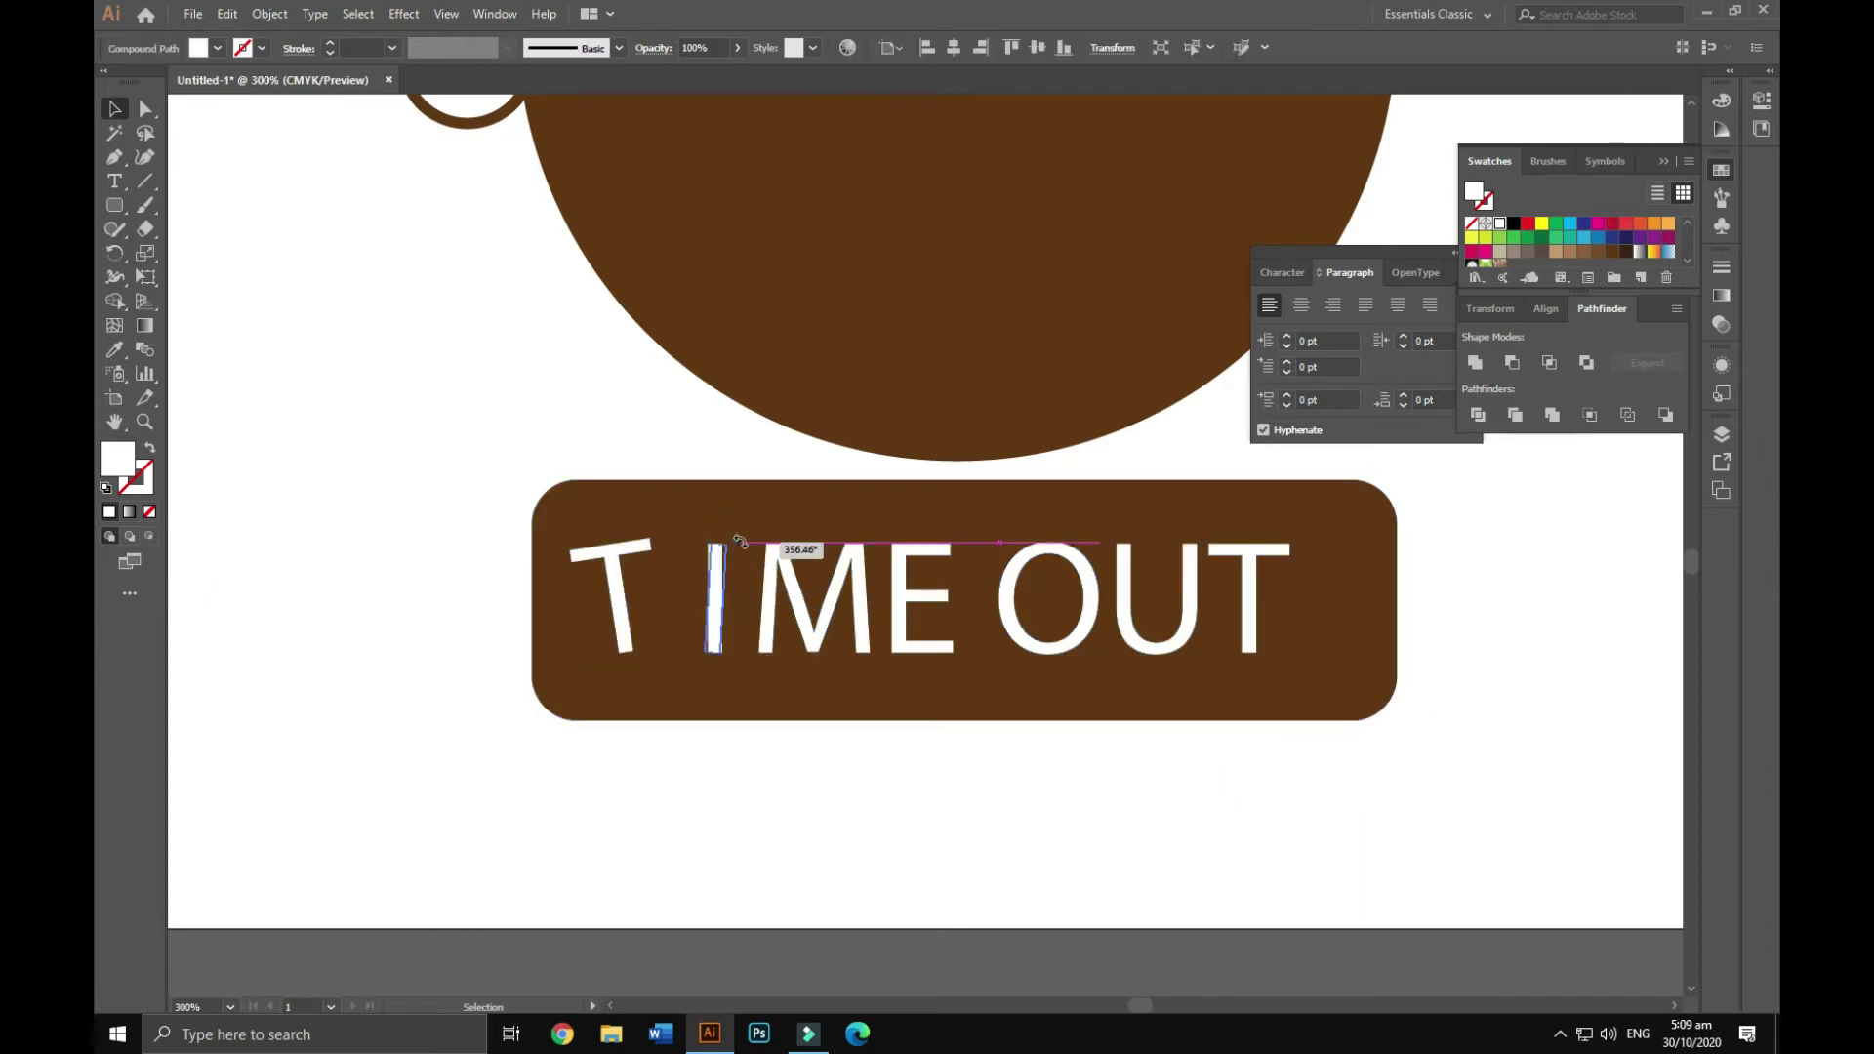
left_click(810, 595)
mouse_move(922, 605)
left_mouse_down()
mouse_move(942, 605)
mouse_move(956, 649)
left_mouse_up()
left_click(1250, 595)
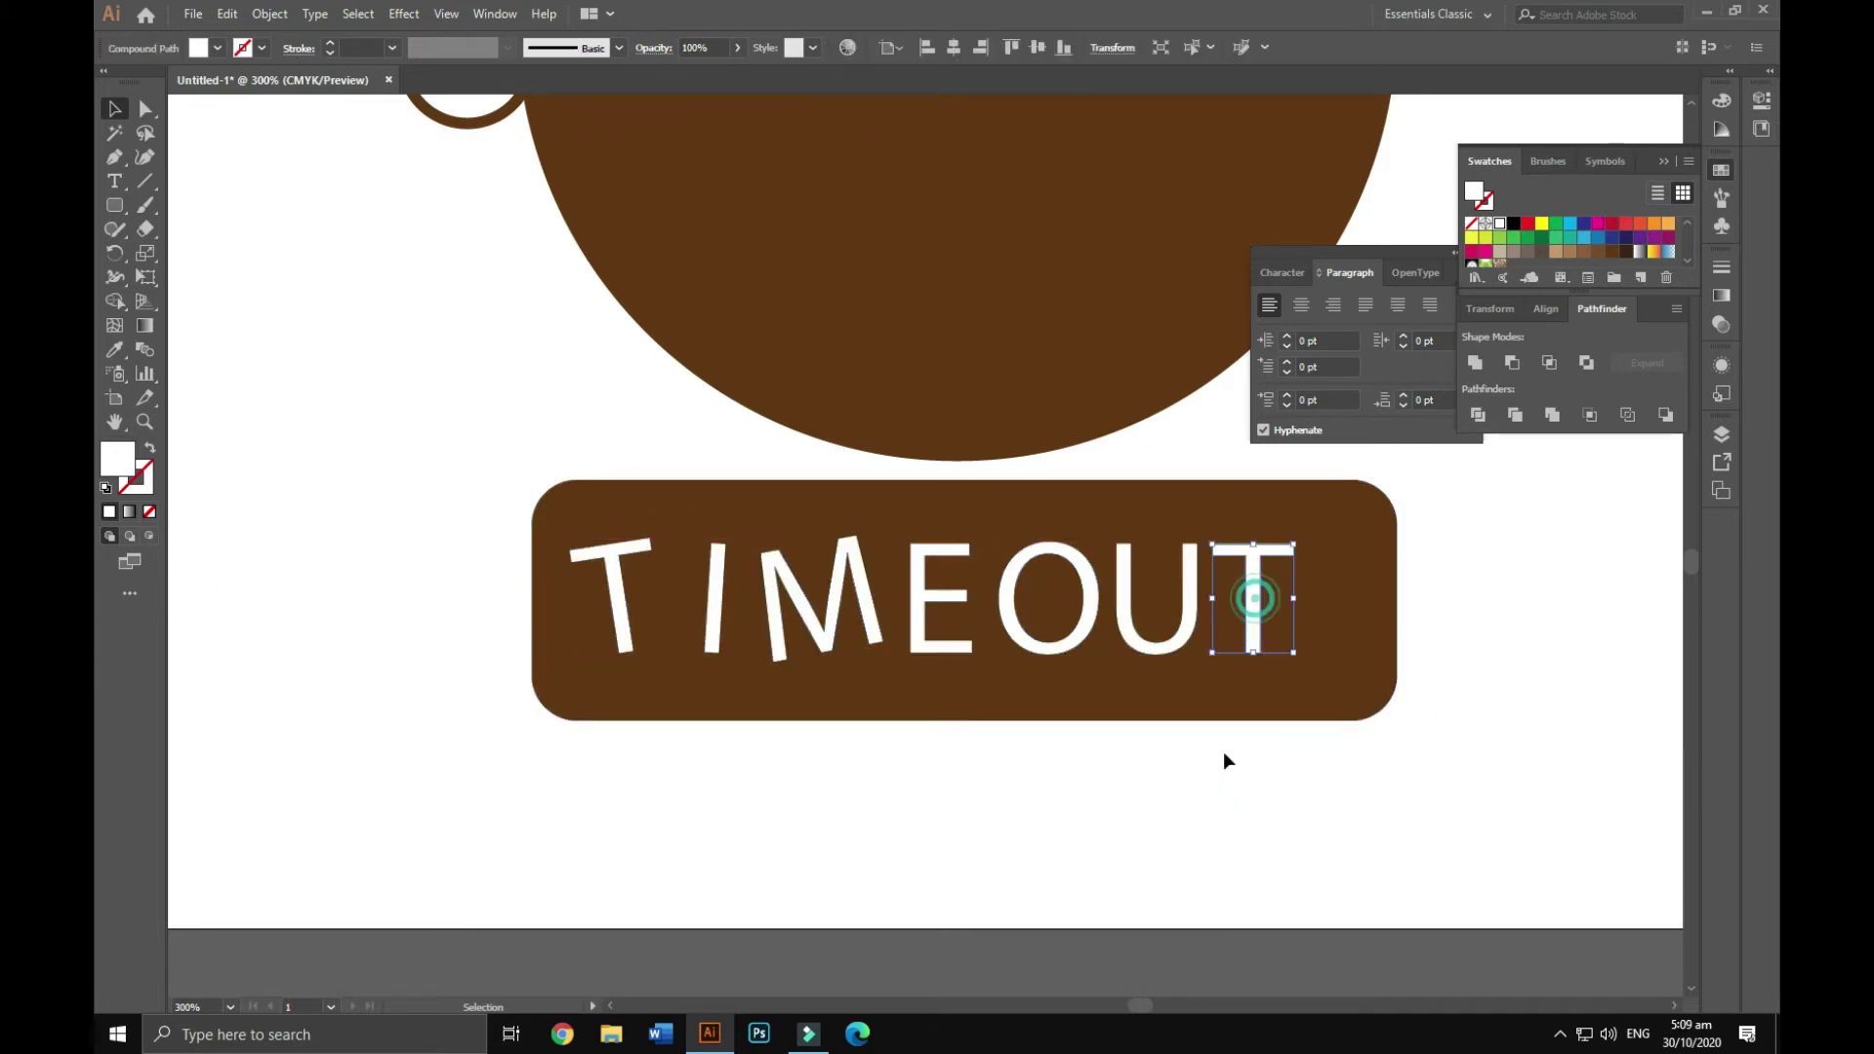
left_click_drag(1249, 596, 1313, 595)
left_click_drag(1157, 595, 1191, 595)
left_click_drag(1049, 596, 1083, 595)
- Tilt the E, U and final T letters slightly
left_click(937, 596)
left_click_drag(972, 656, 1093, 701)
left_click(1138, 531)
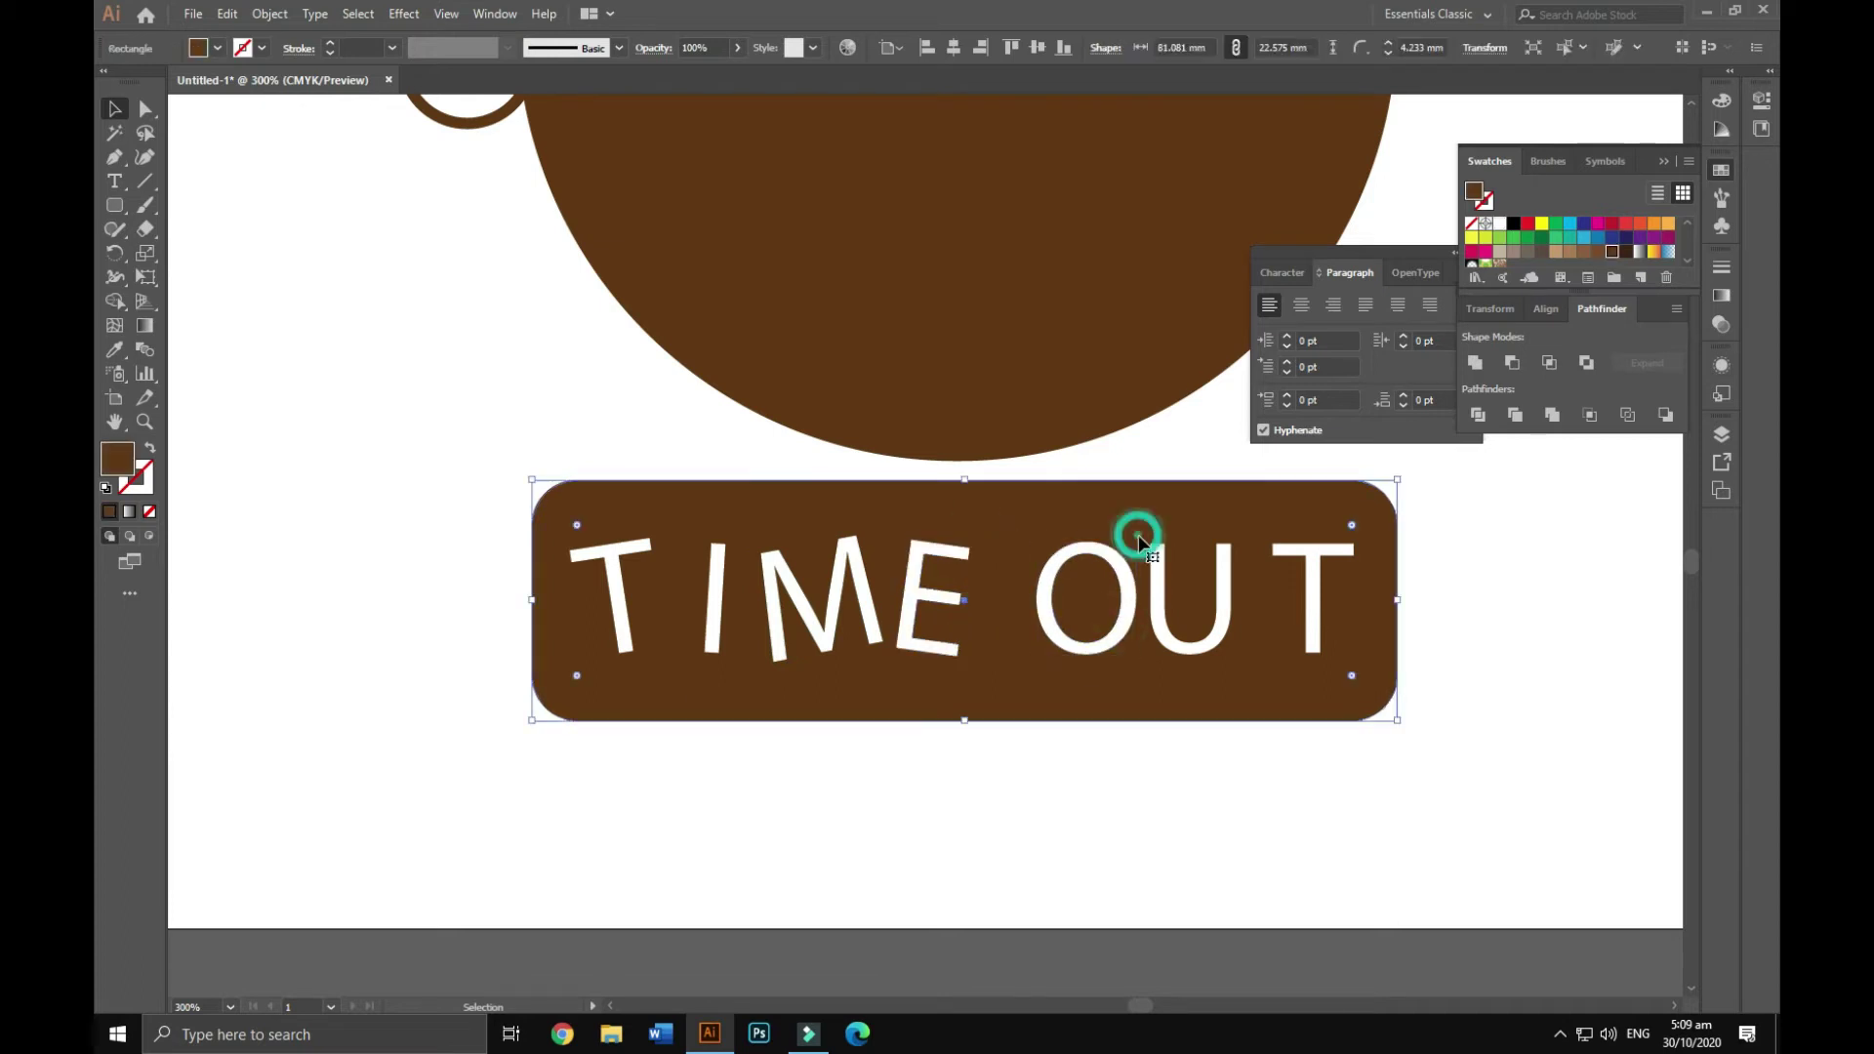
left_click_drag(1232, 543, 1529, 691)
left_click(1318, 552)
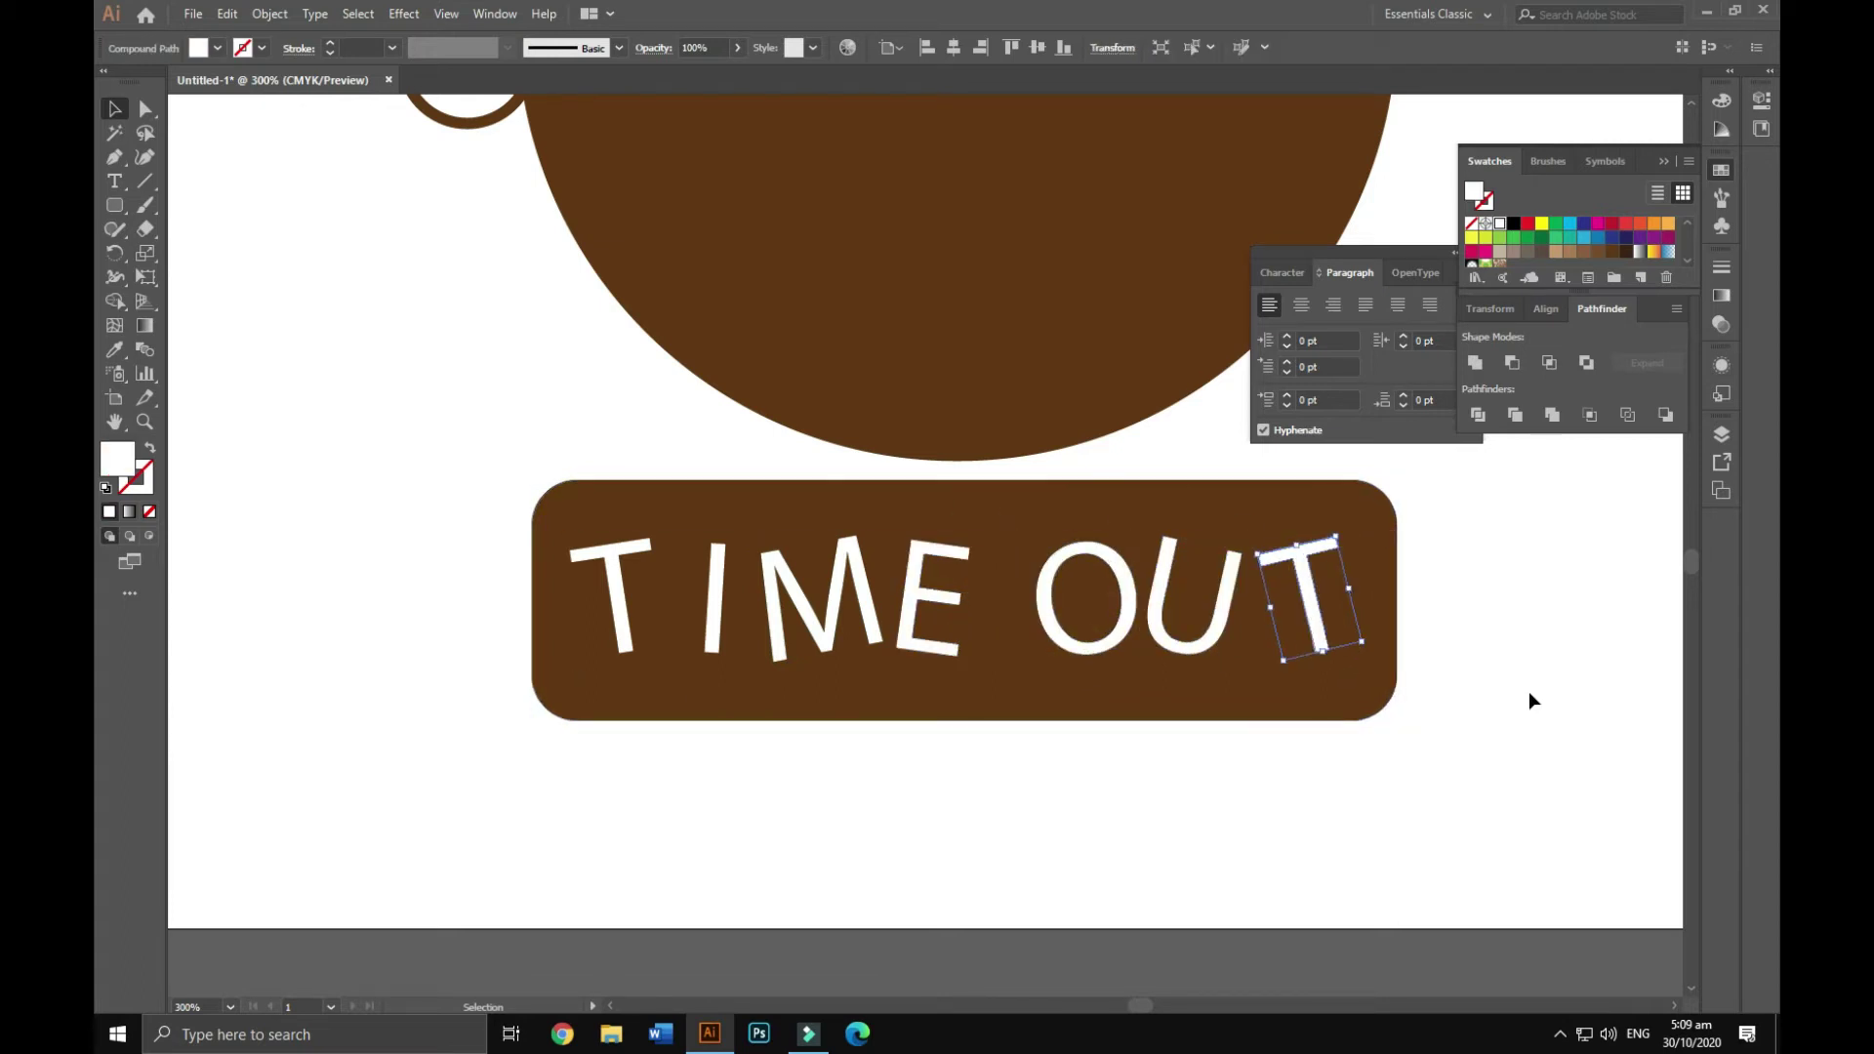
left_click(1467, 658)
scroll(656, 503, "up", 2)
- Draw a white string from the label's top edge down to the first T
key("backslash")
left_click(656, 504)
key("Escape")
left_click_drag(659, 503, 661, 591)
key("shift+x")
key("v")
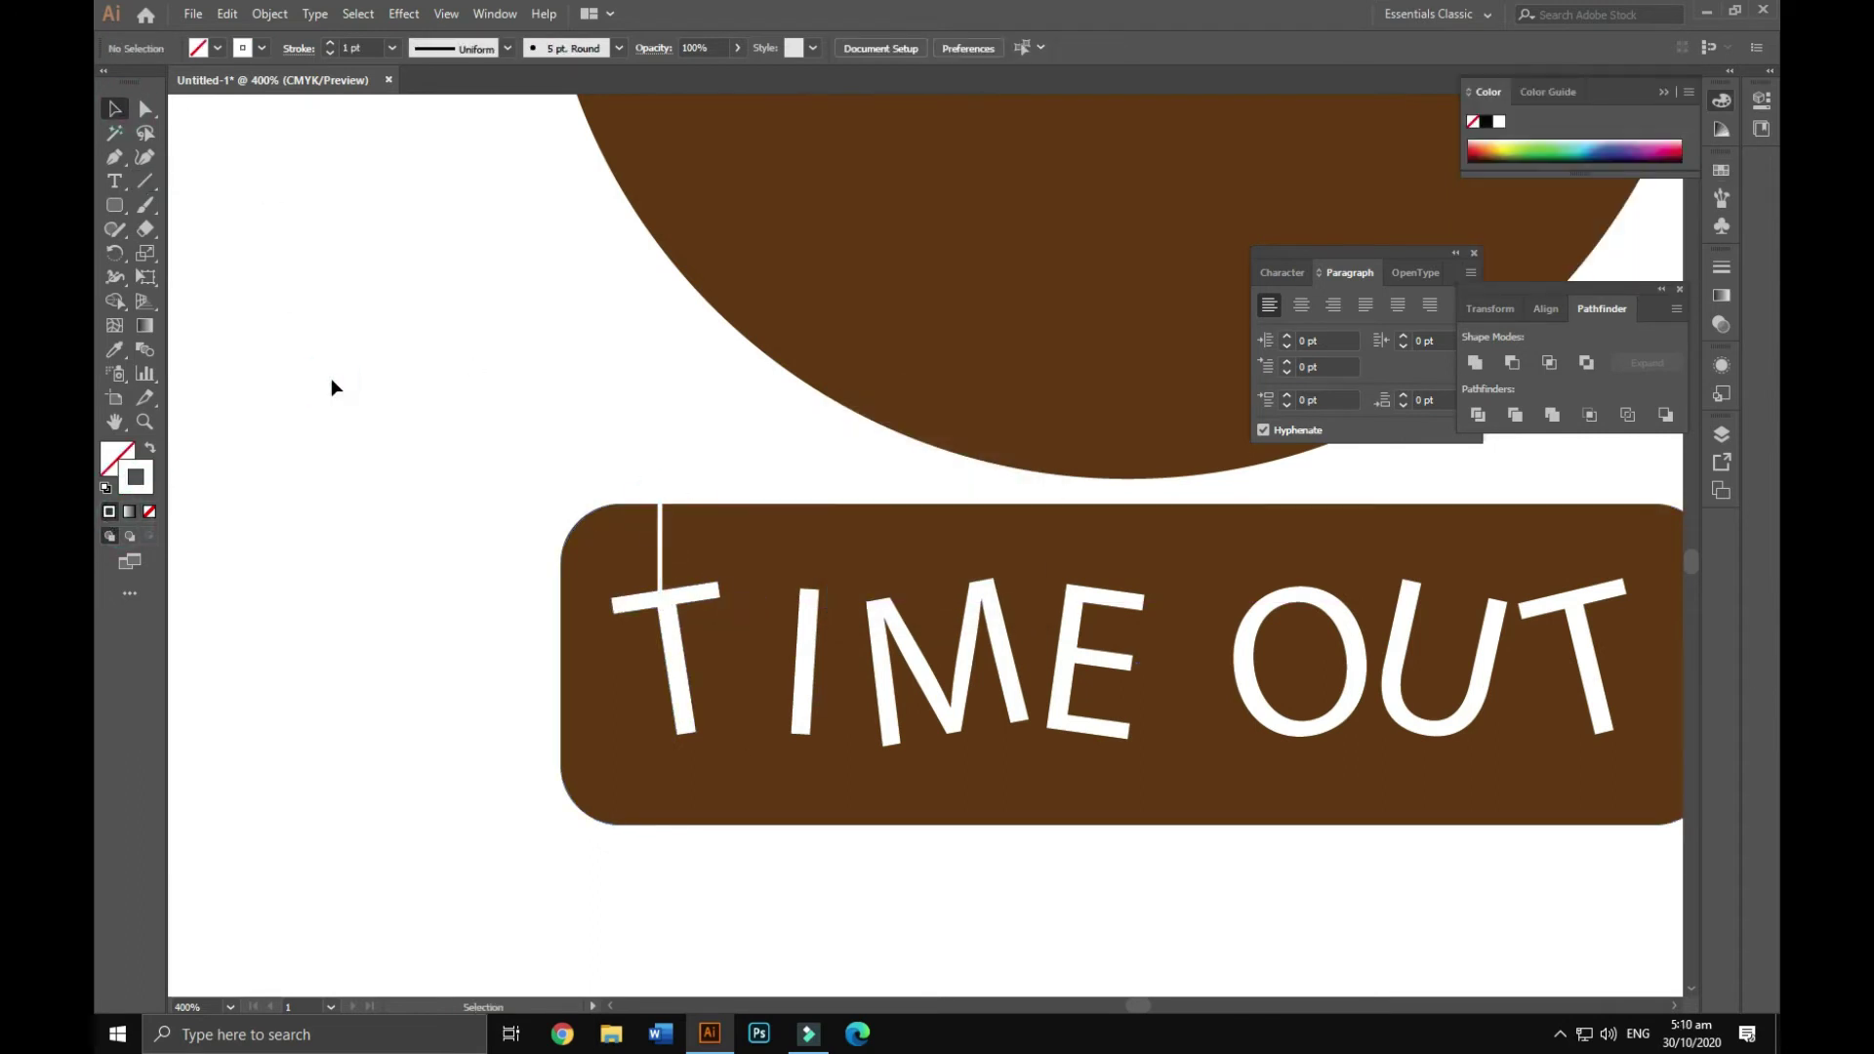
- Copy the string above the other letters, including one 12.5 mm to the right
left_click_drag(776, 564, 877, 552)
key("a")
key("v")
left_click_drag(877, 556, 1060, 560)
scroll(787, 468, "right", 5)
left_click_drag(820, 551, 1318, 558)
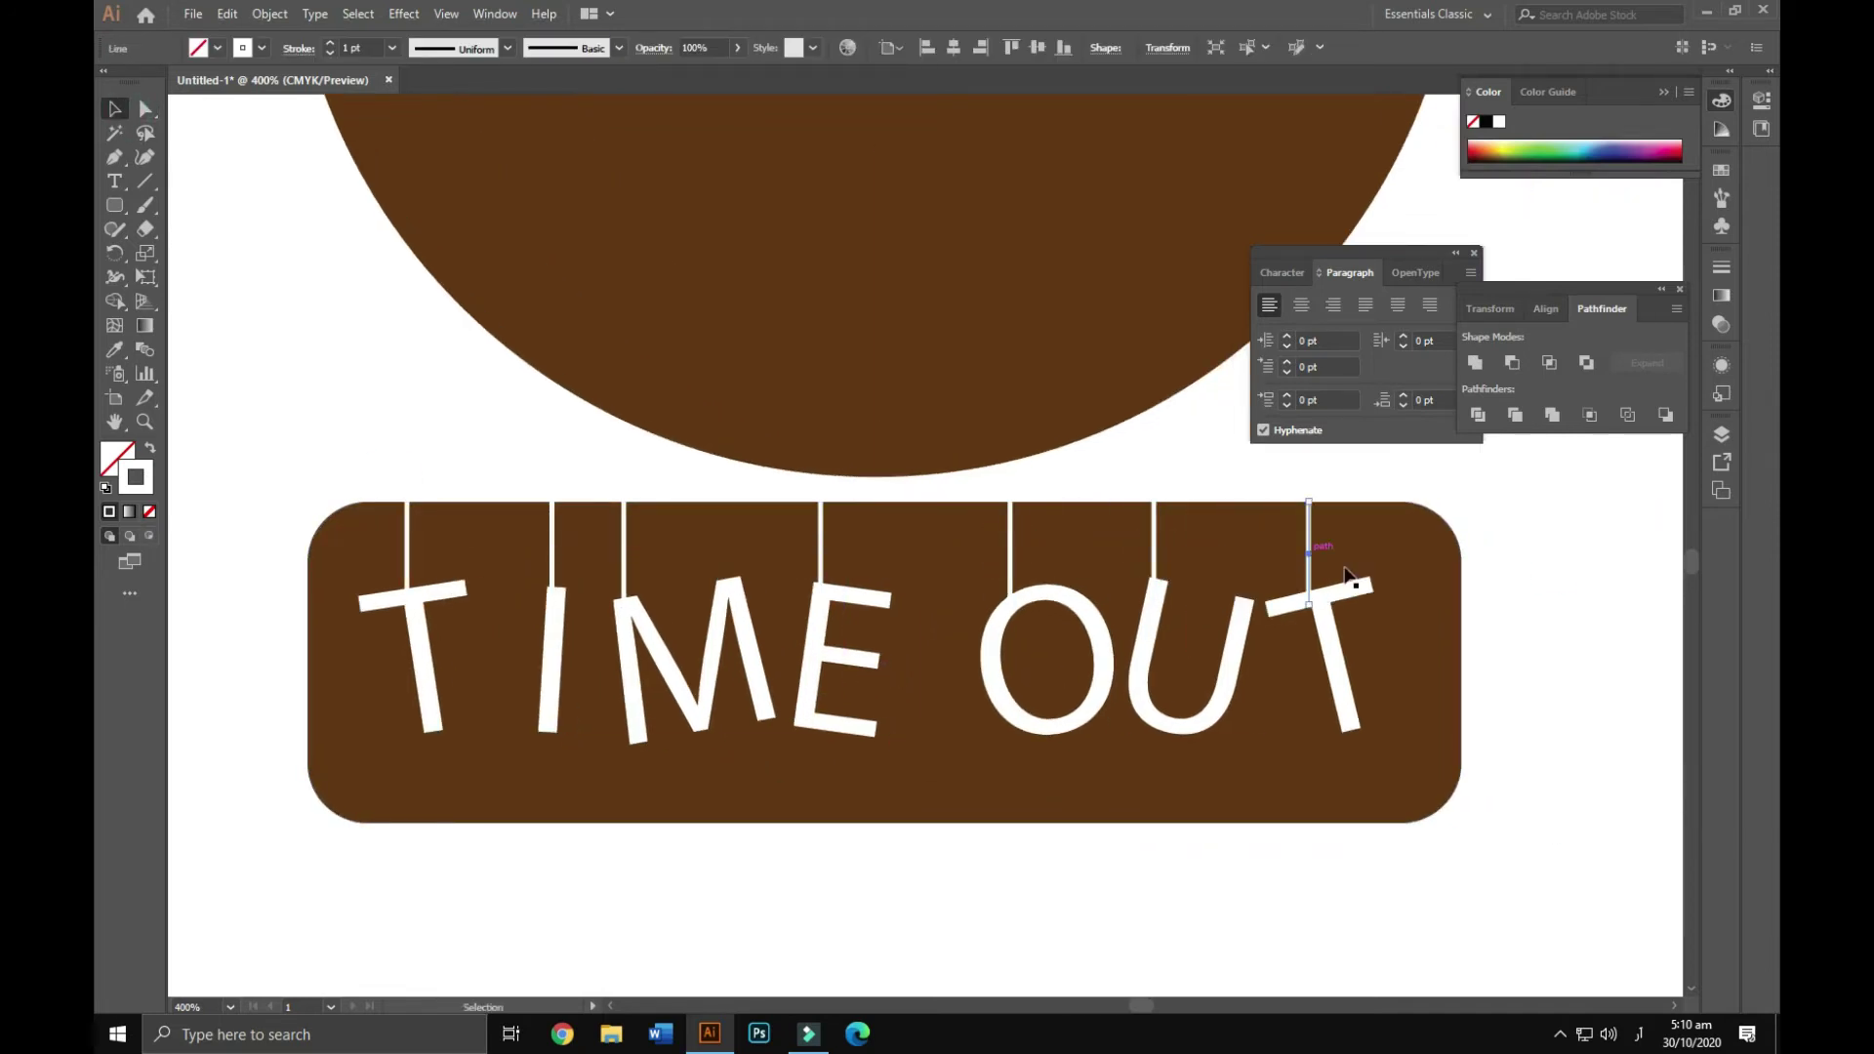
key("ctrl+1")
key("a")
key("ctrl+a")
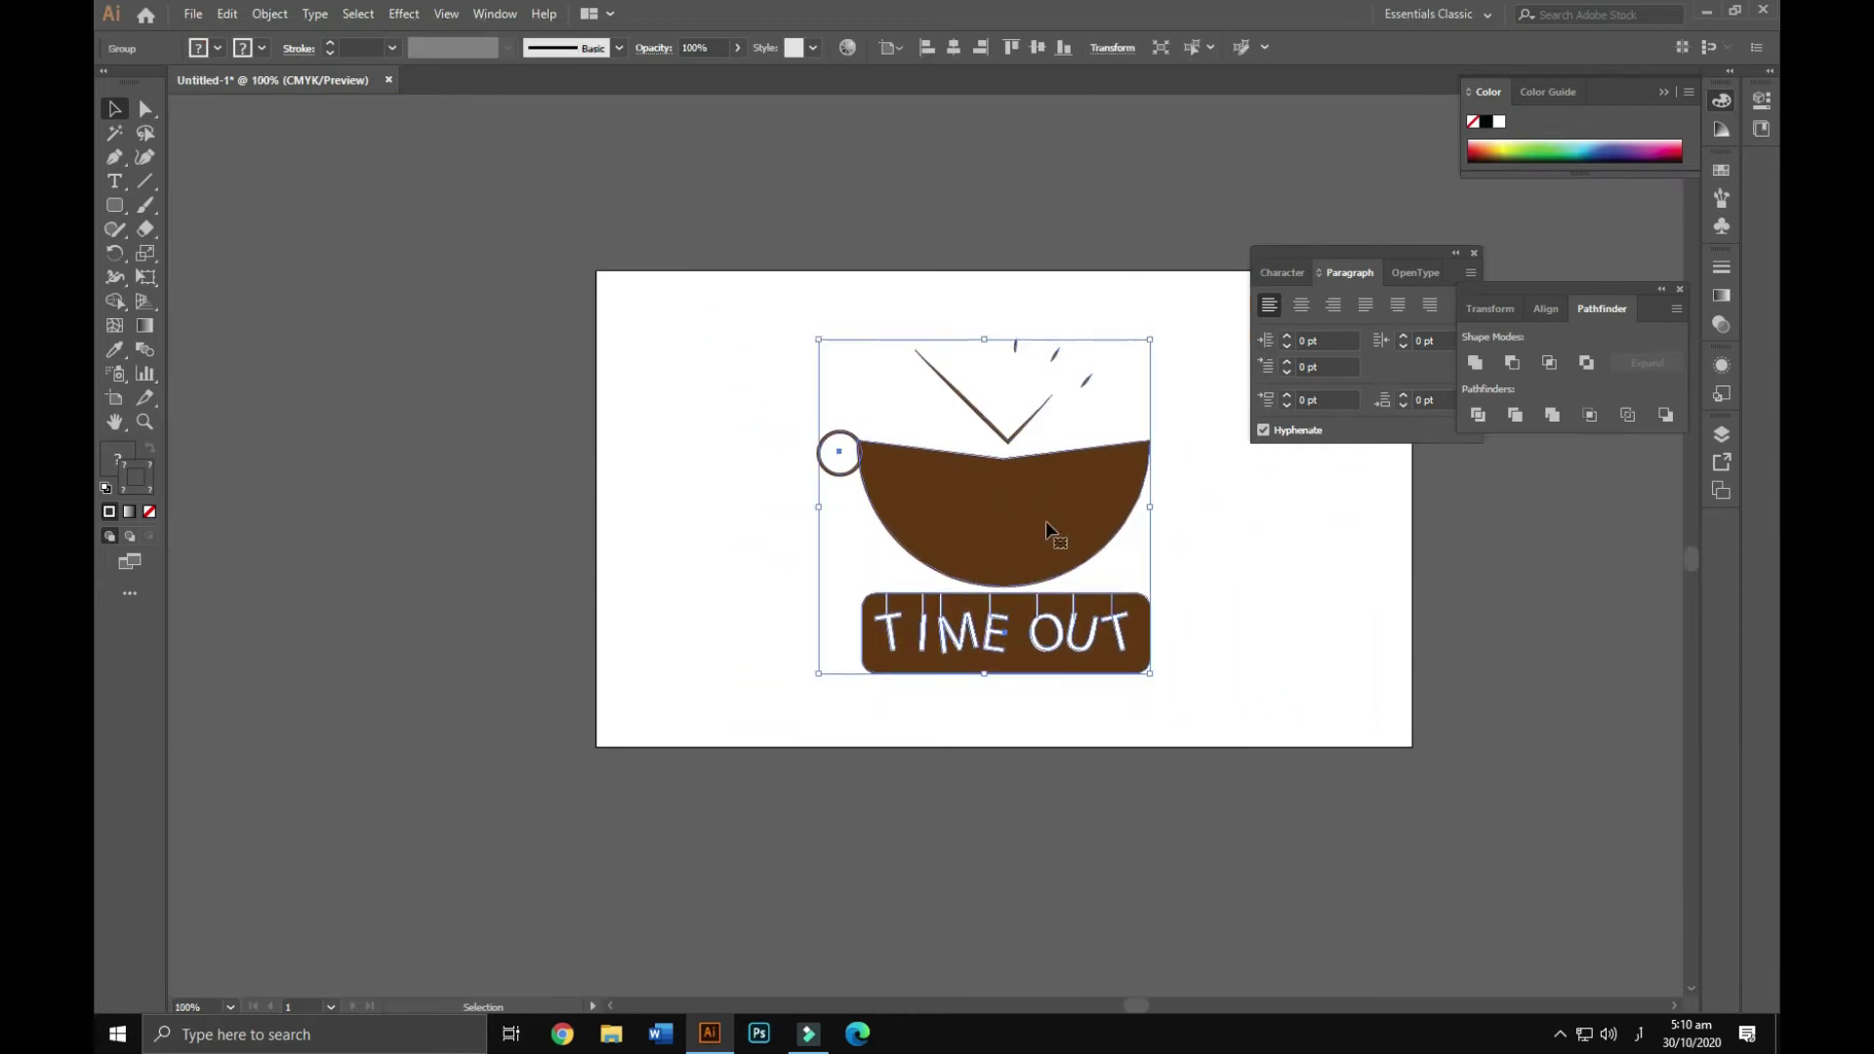
- Move the logo up and place a copy of the brown label below, shortened to about 15.8 mm
left_click_drag(1050, 531, 1049, 485)
left_click(1117, 654)
left_click(1506, 618)
left_click(1012, 615)
left_click(1157, 681)
left_click_drag(1012, 615, 1004, 694)
key("a")
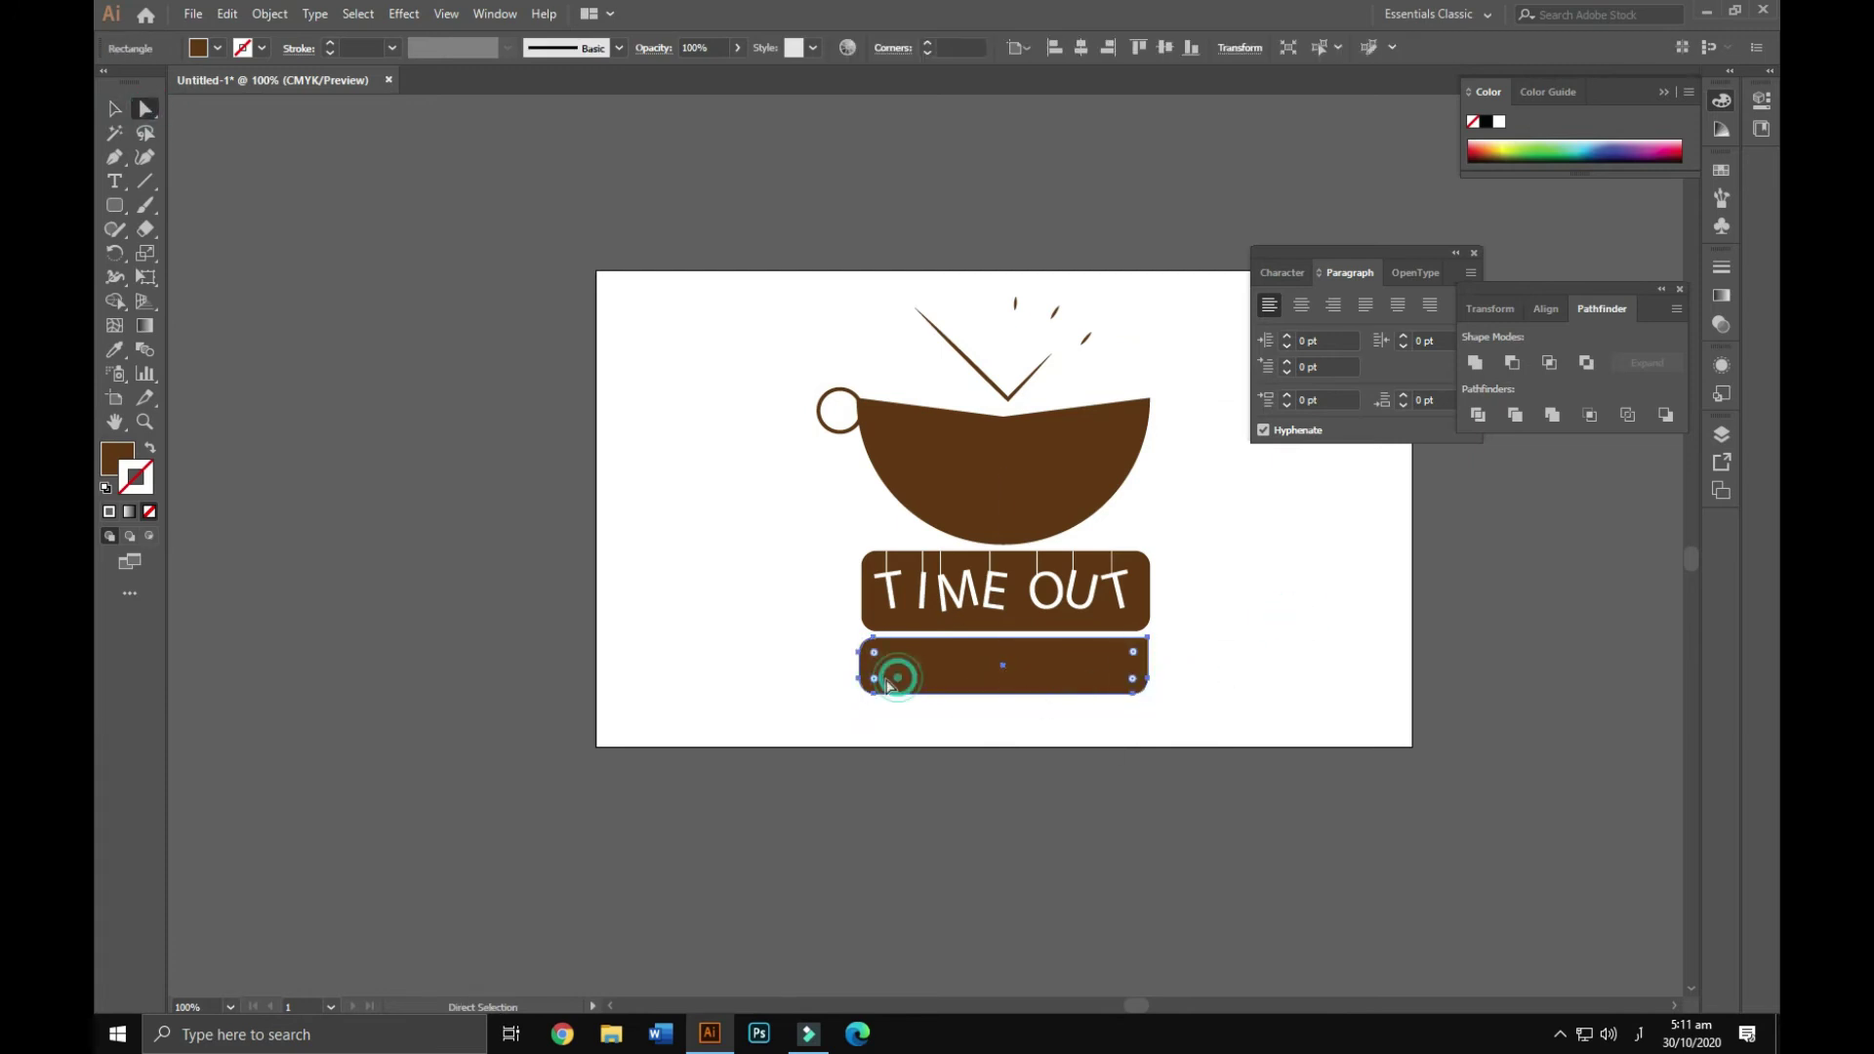
left_click(1264, 727)
- Adjust the corner rounding of the brown TIME OUT label
left_click(874, 617)
left_click_drag(879, 614, 1156, 724)
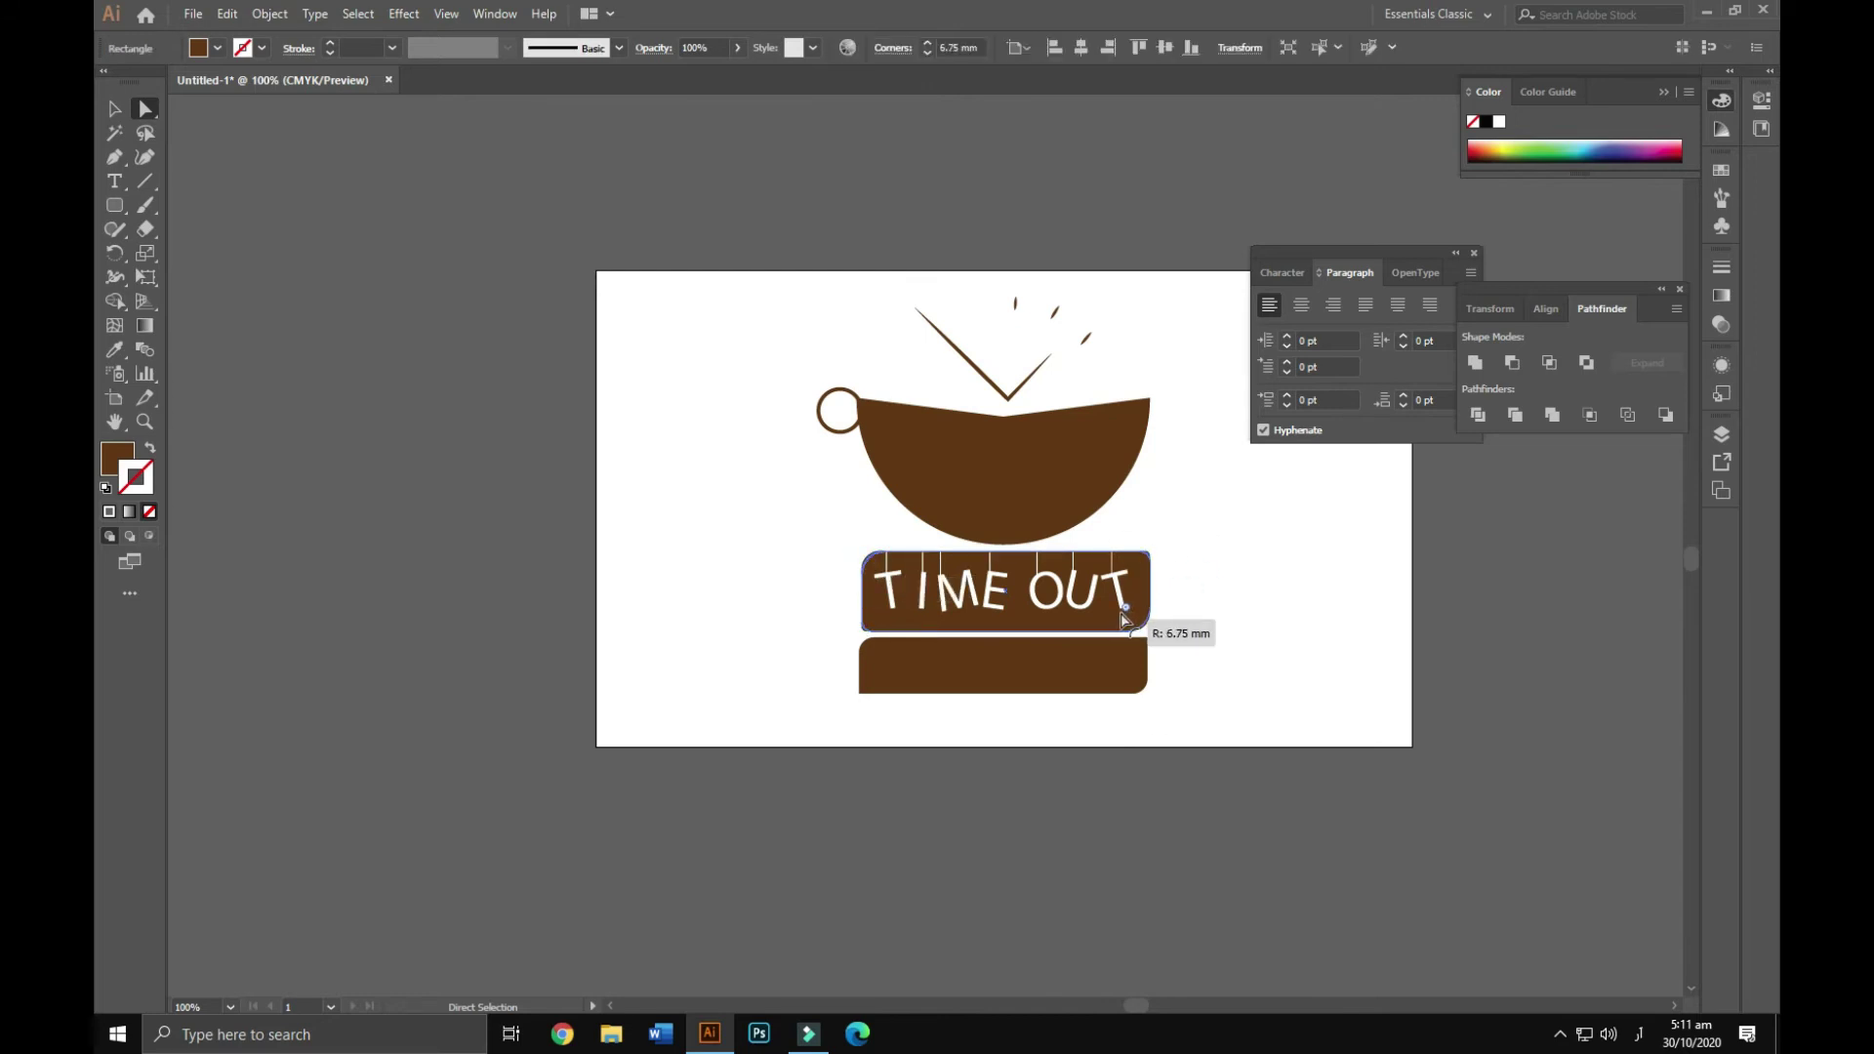
key("ctrl+shift+a")
- Add white COFFEE text and fit it inside the lower brown label
key("t")
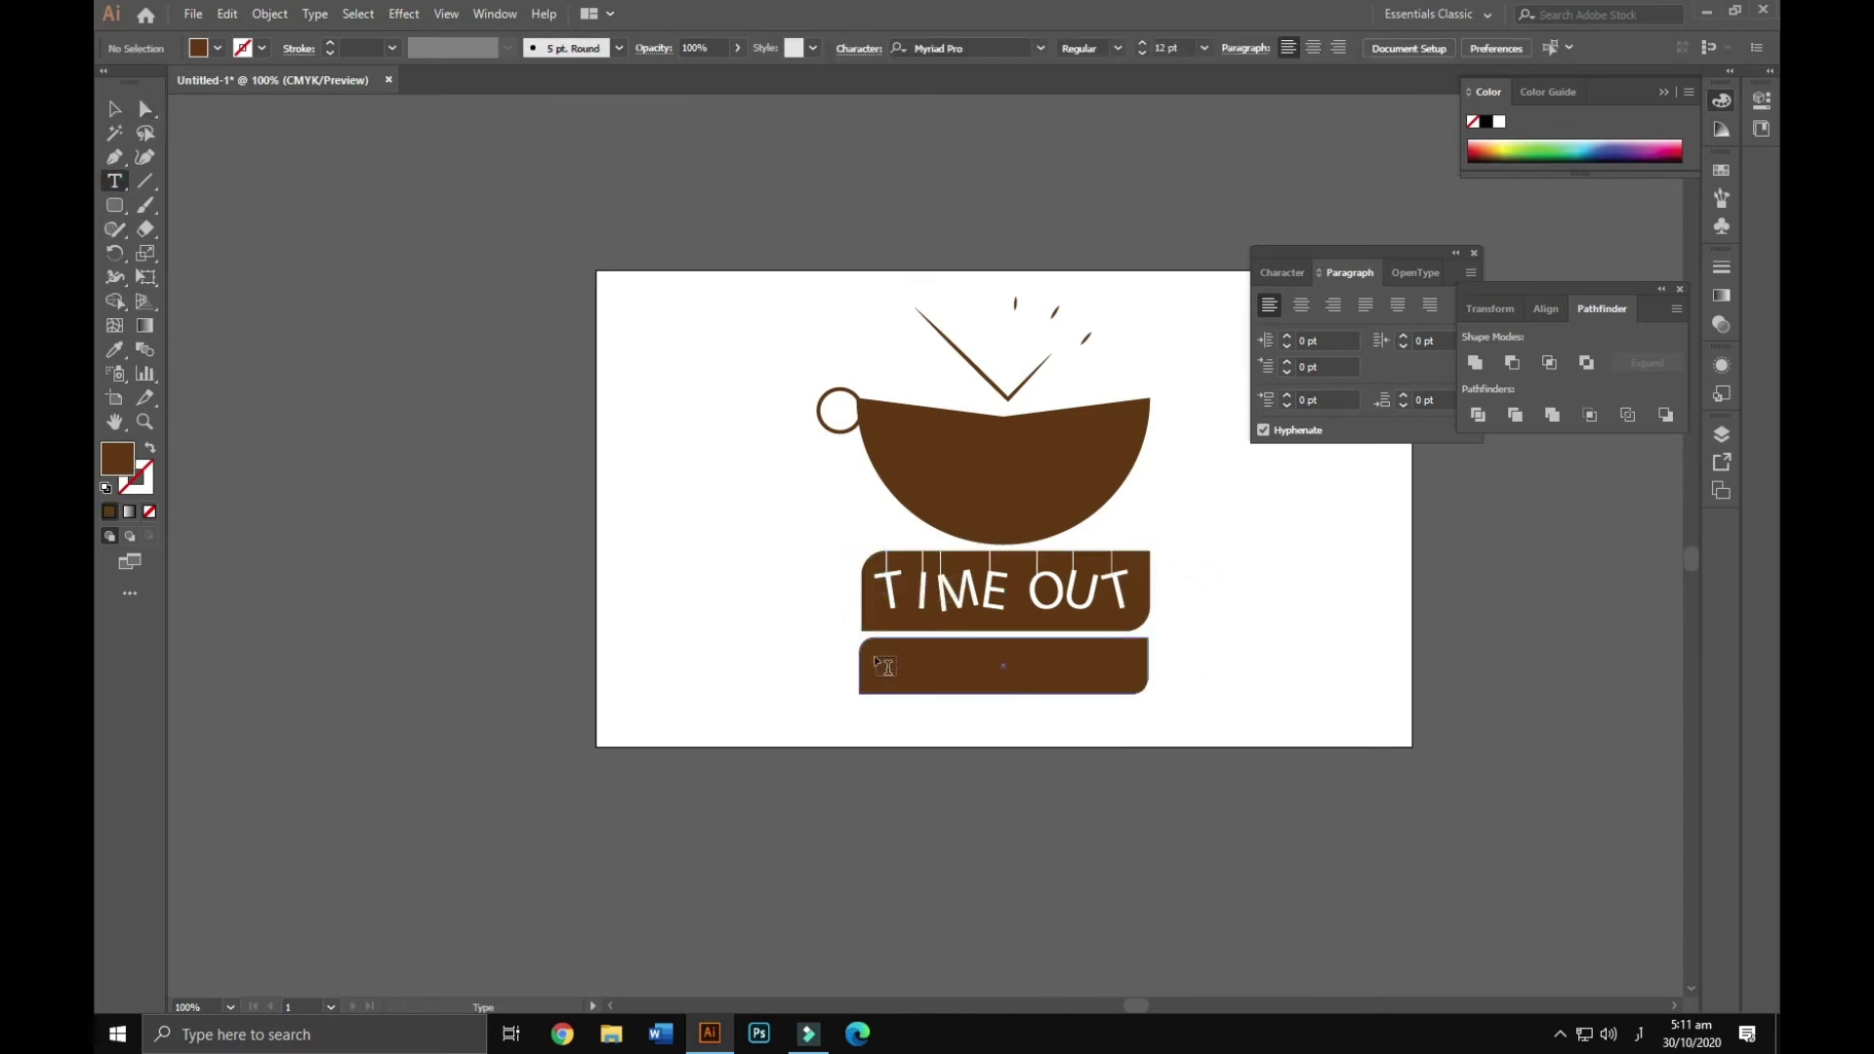
left_click(885, 666)
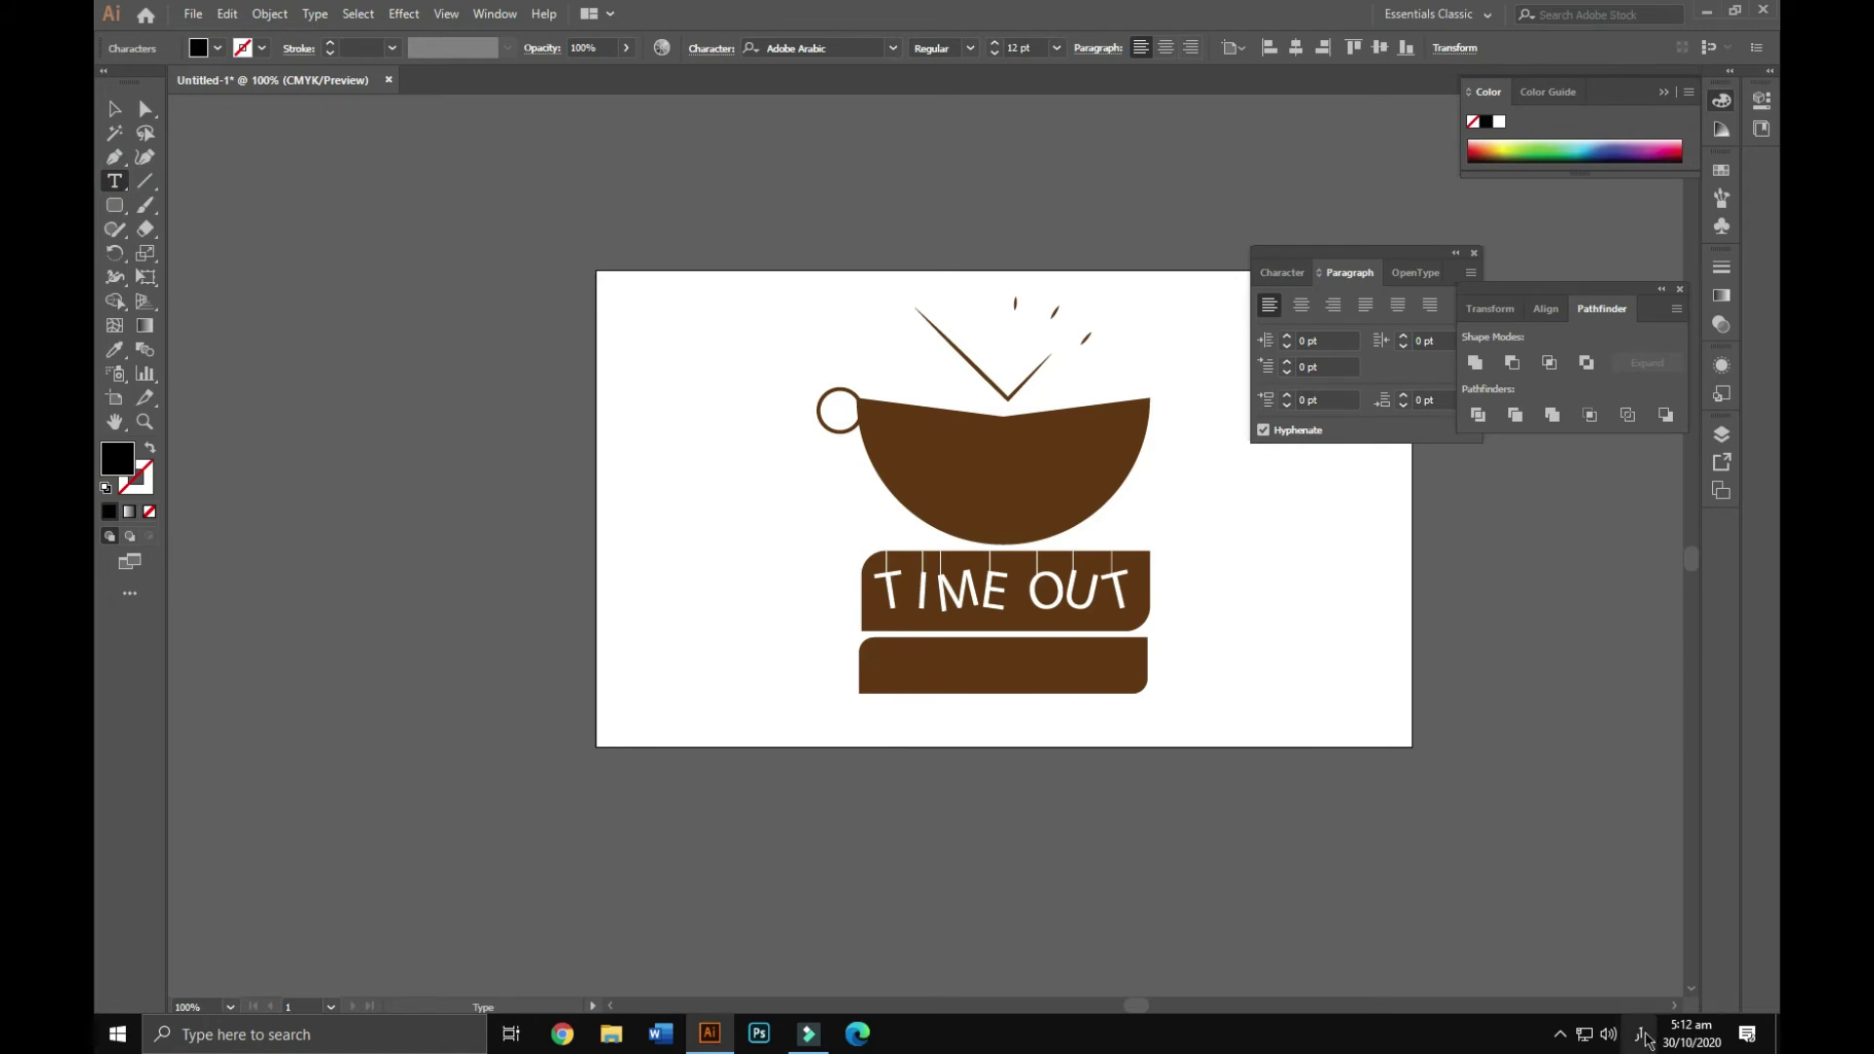
type("COFFEE")
key("Escape")
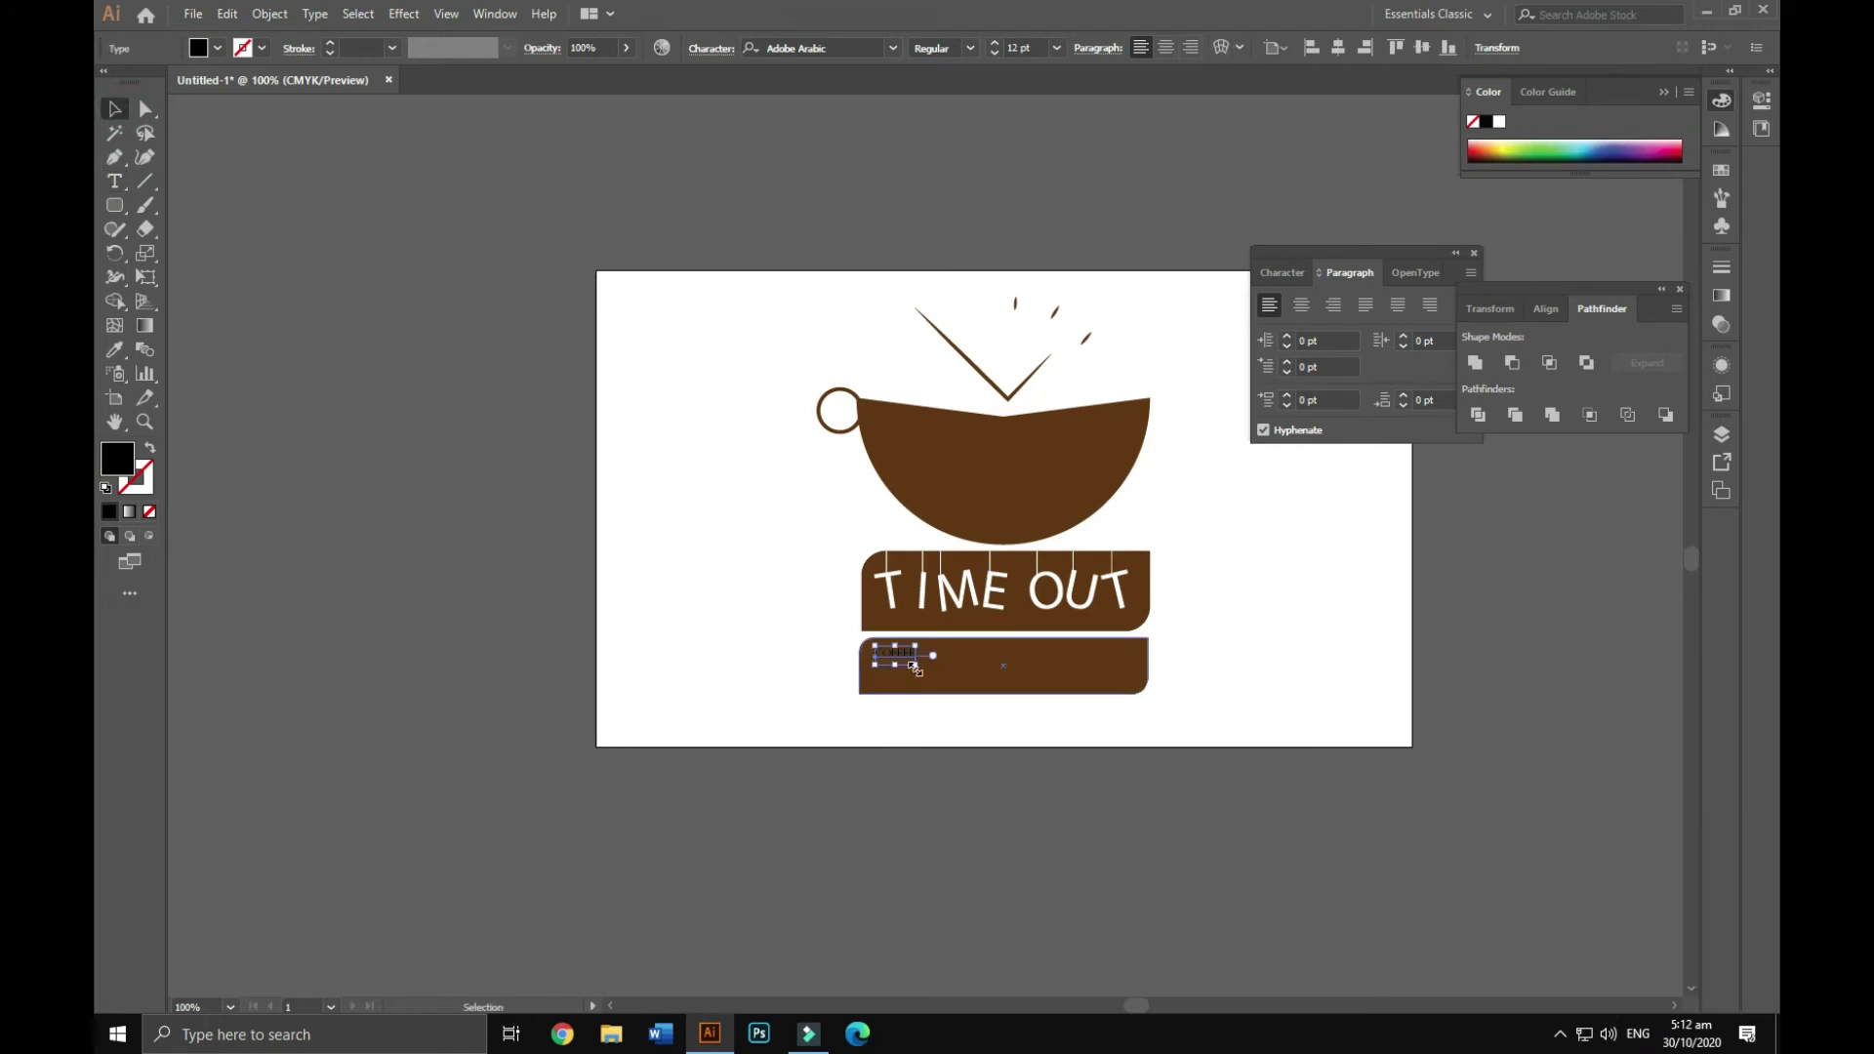
left_click_drag(915, 666, 1080, 728)
left_click(1034, 591)
key("v")
left_click_drag(1005, 635, 1107, 657)
left_click_drag(1129, 741, 1104, 736)
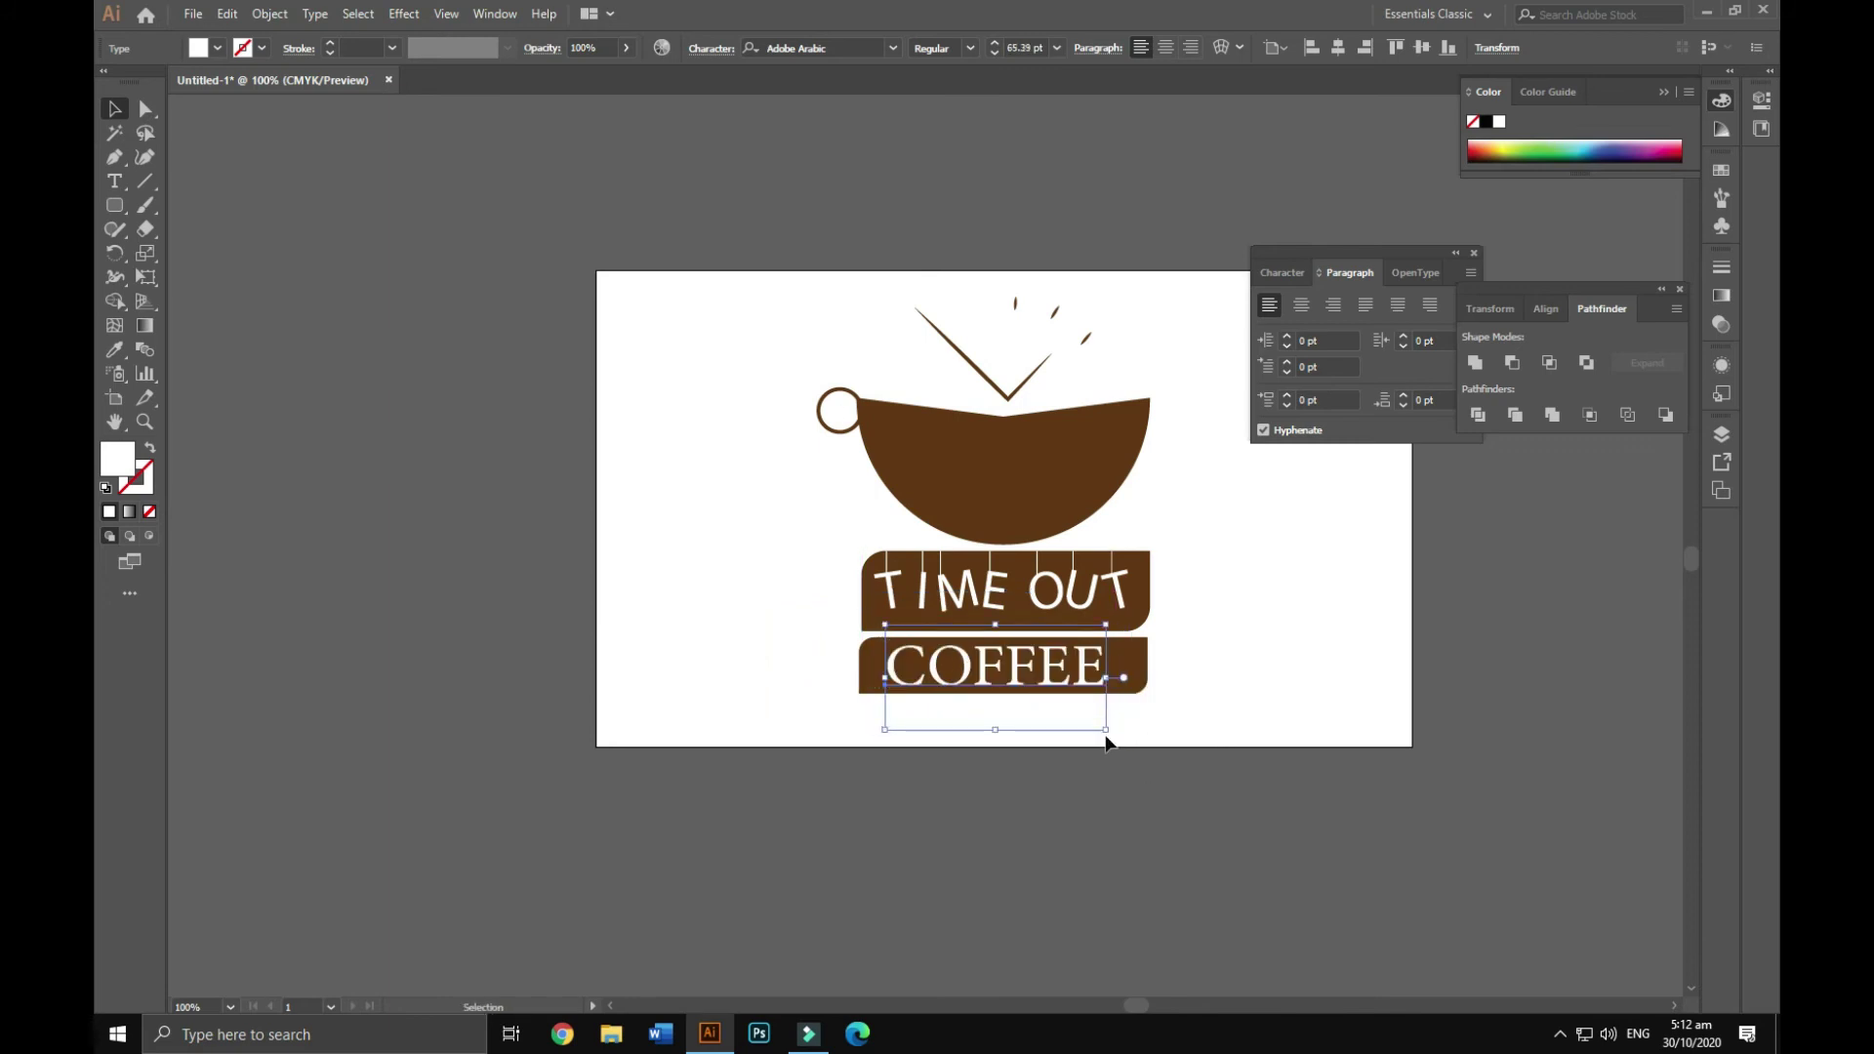
- Set COFFEE in the Dubai font and scale it to fit the brown bar
key("i")
key("ctrl+equal")
key("ctrl+equal")
key("ctrl+equal")
key("ctrl+equal")
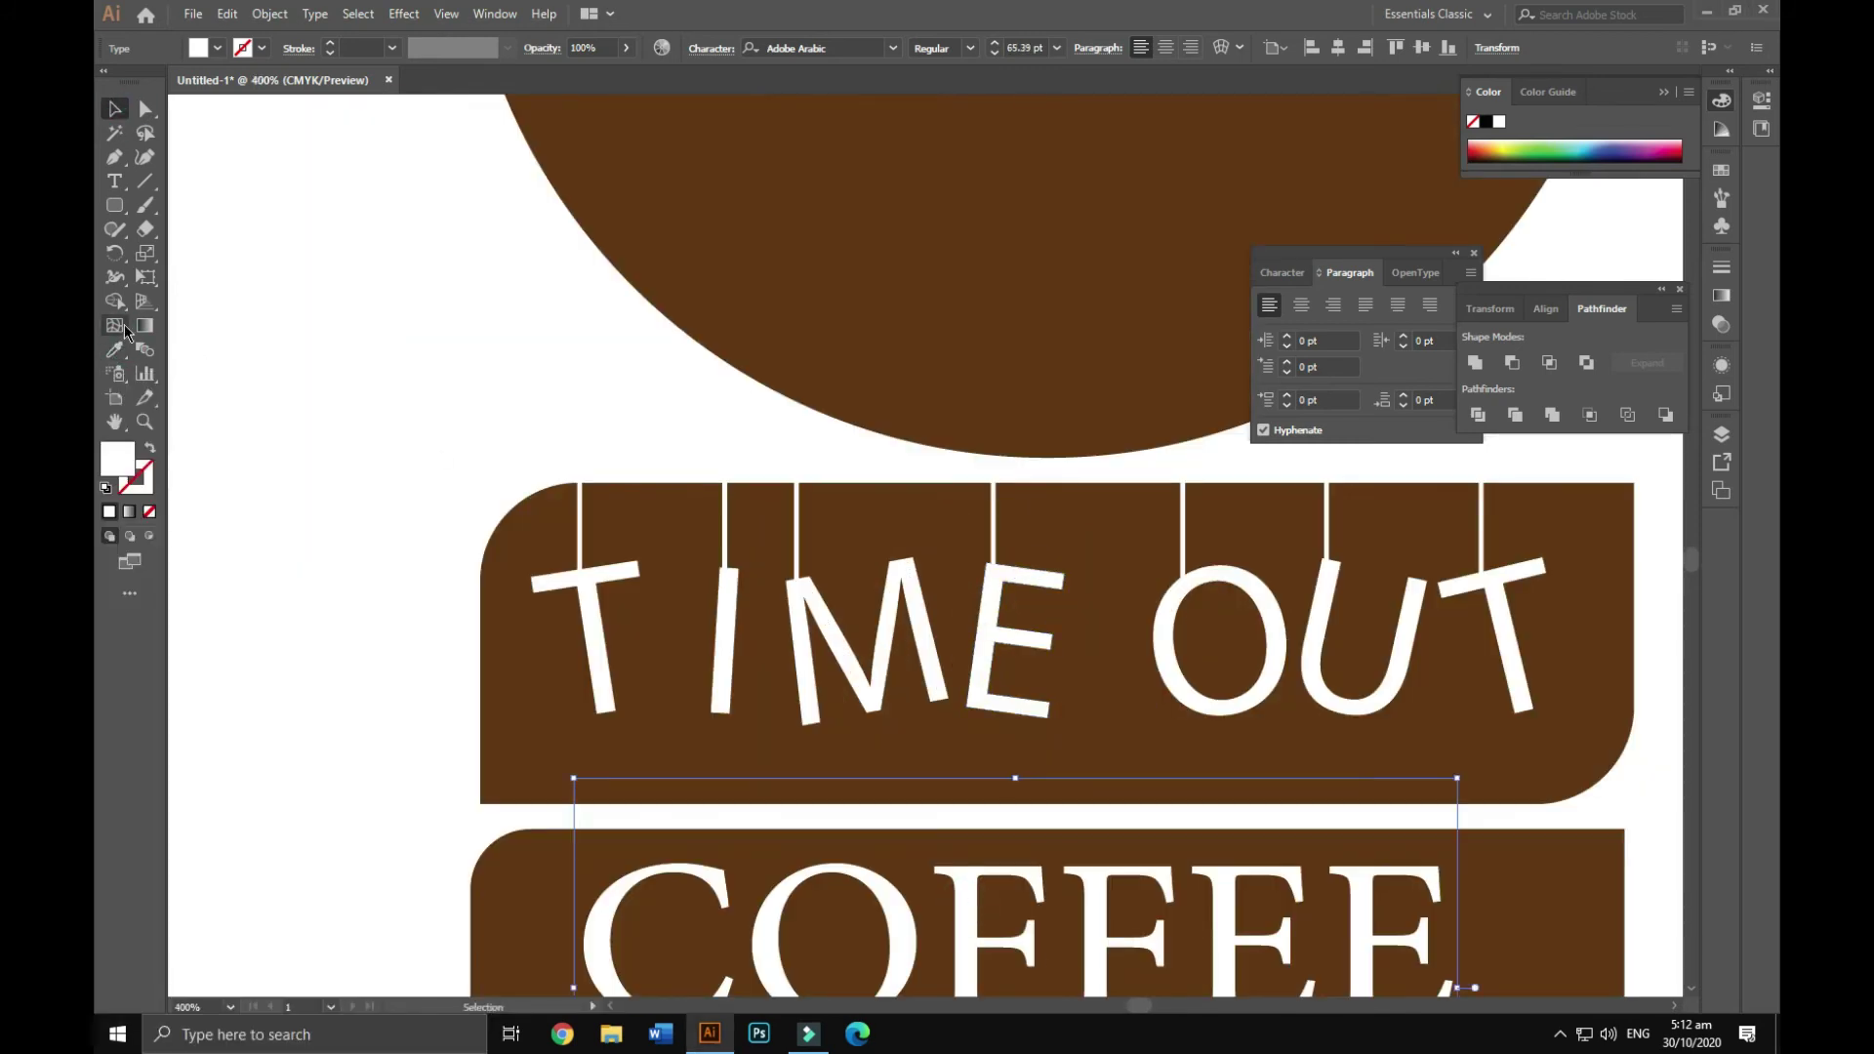
key("ctrl+alt+shift+f")
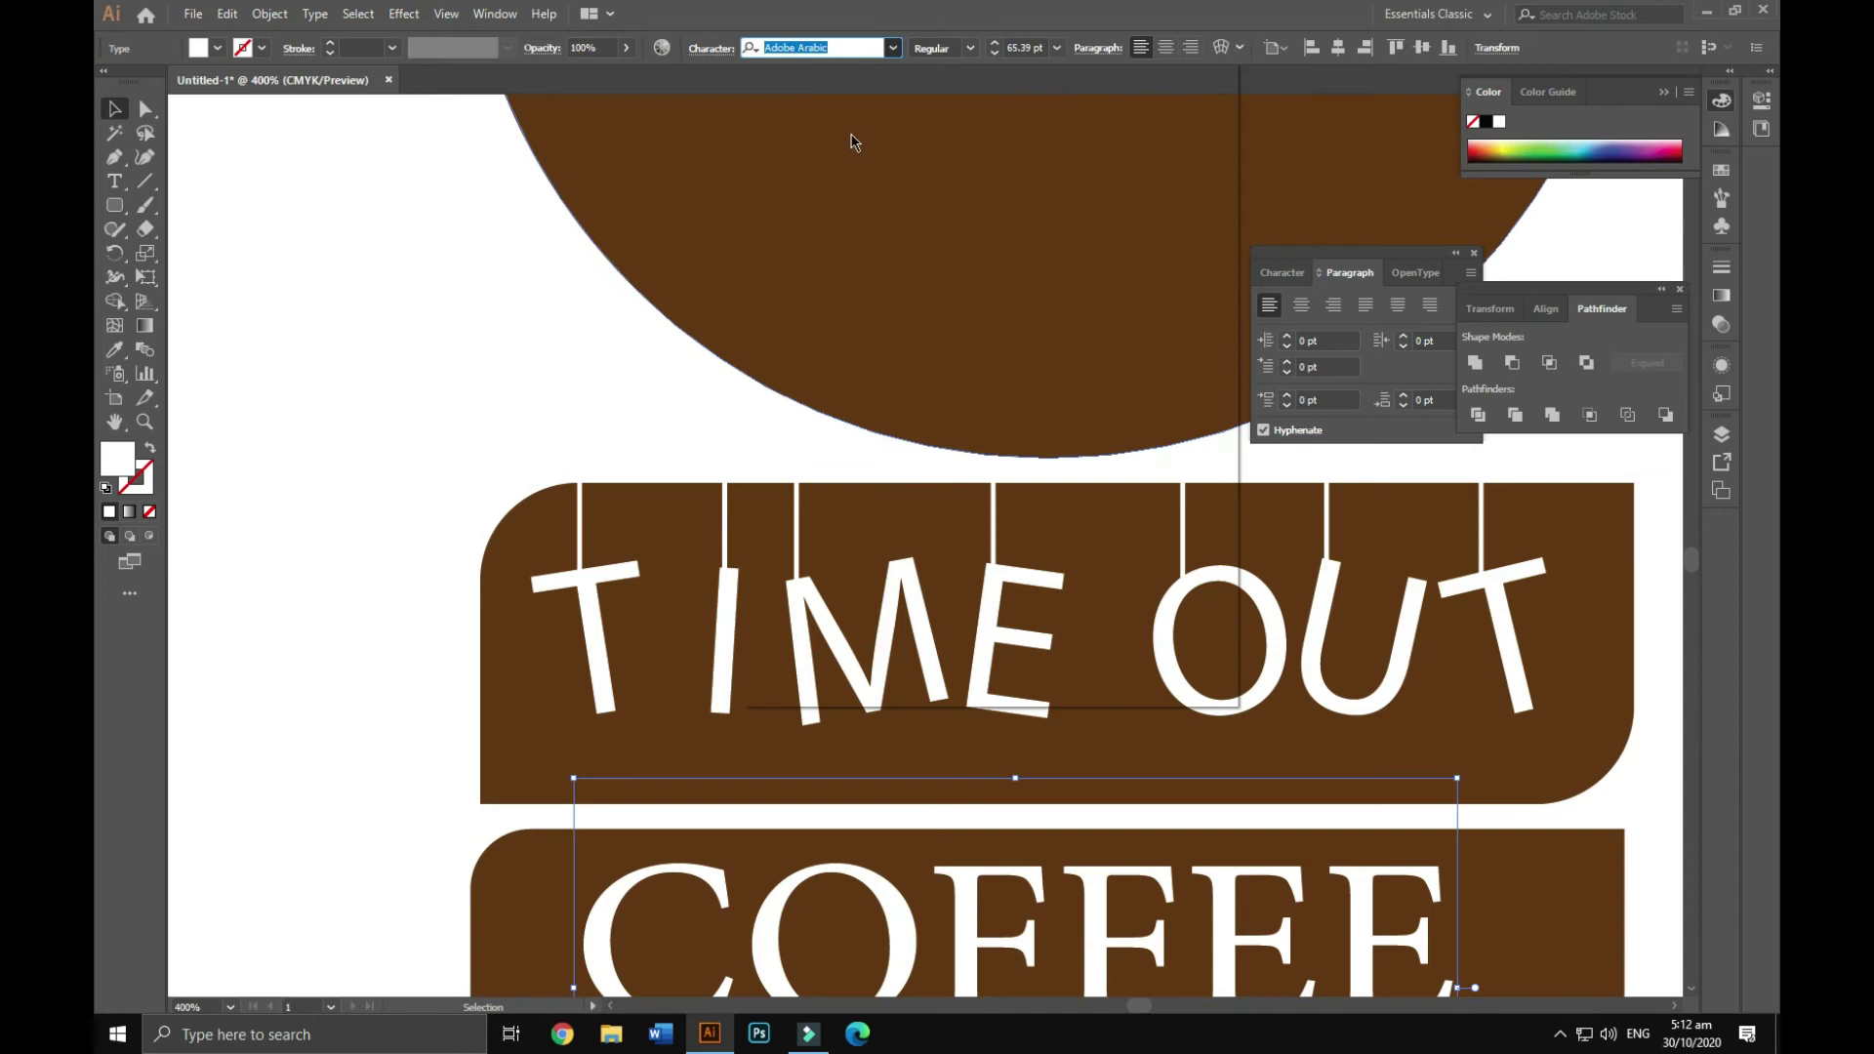
left_click(892, 46)
left_click(913, 364)
key("ctrl+minus")
key("ctrl+minus")
key("ctrl+minus")
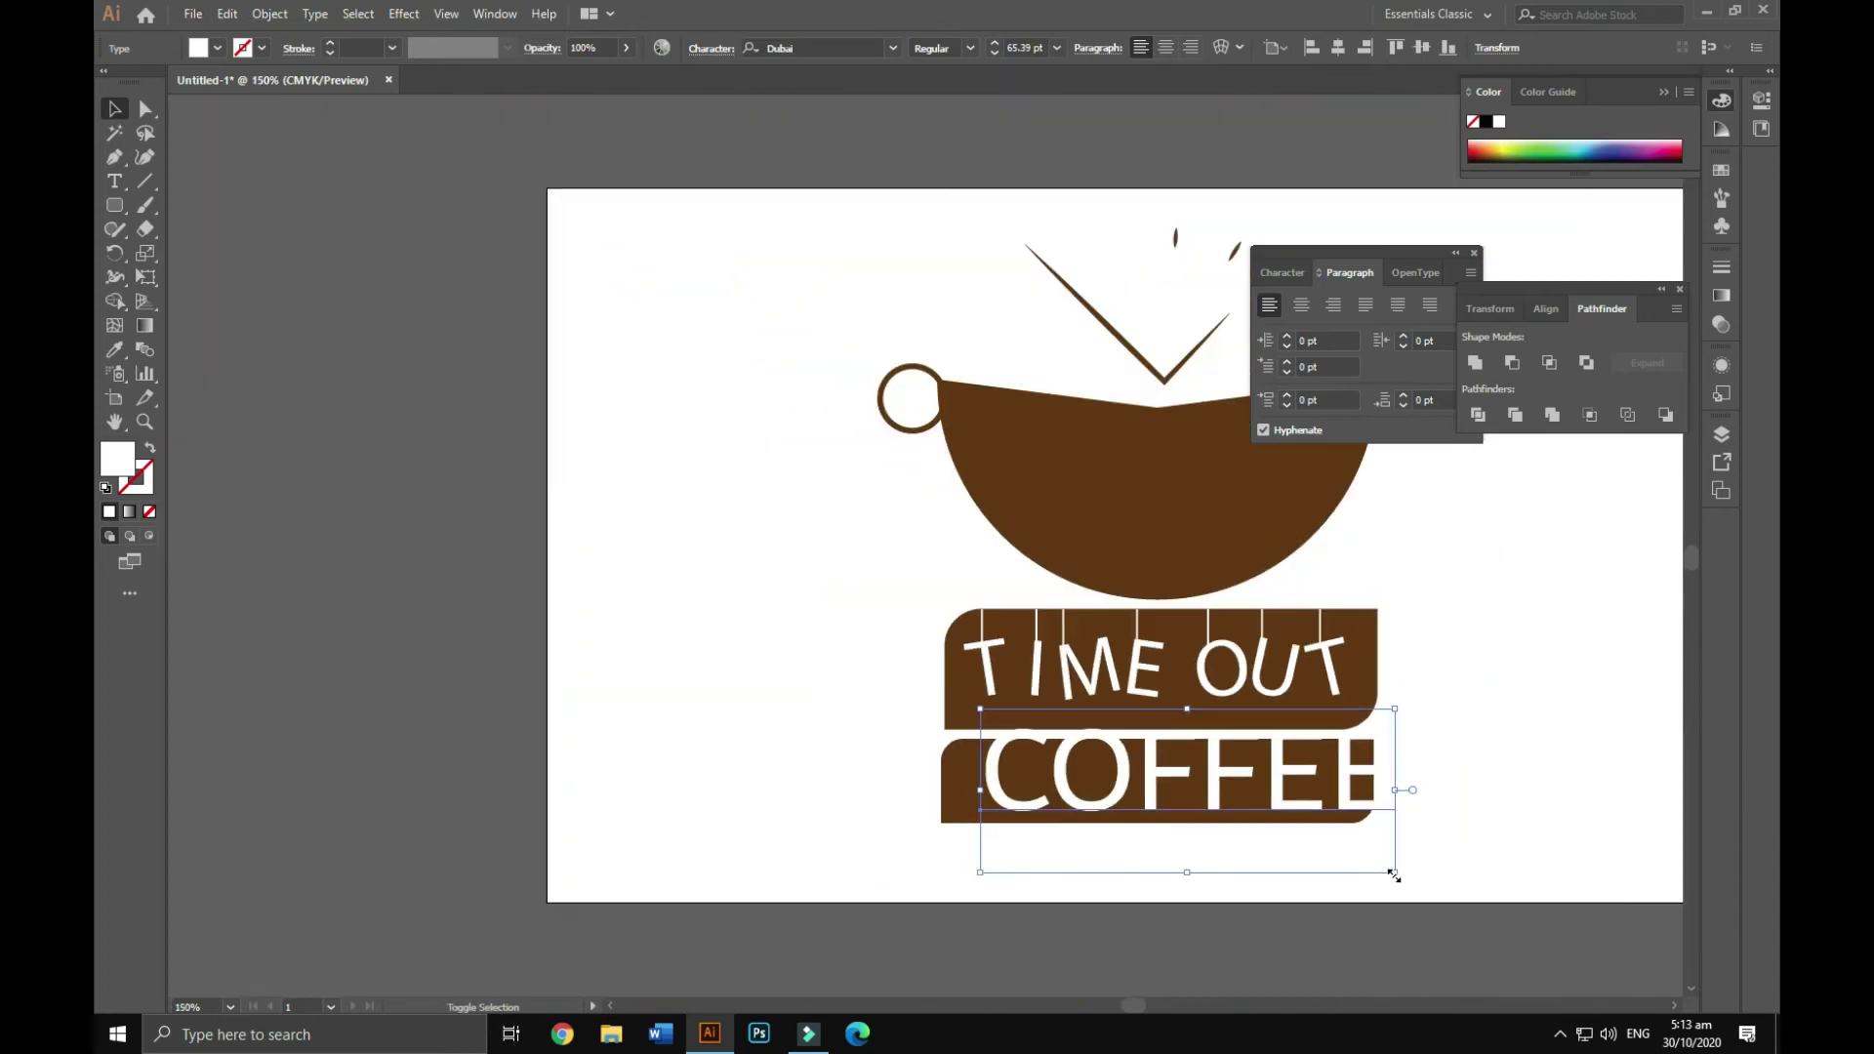
left_click_drag(1394, 874, 1290, 841)
- Convert COFFEE to outlines and space its letters apart along the label
right_click(1178, 778)
left_click(1250, 529)
key("ctrl+plus")
left_click(964, 660)
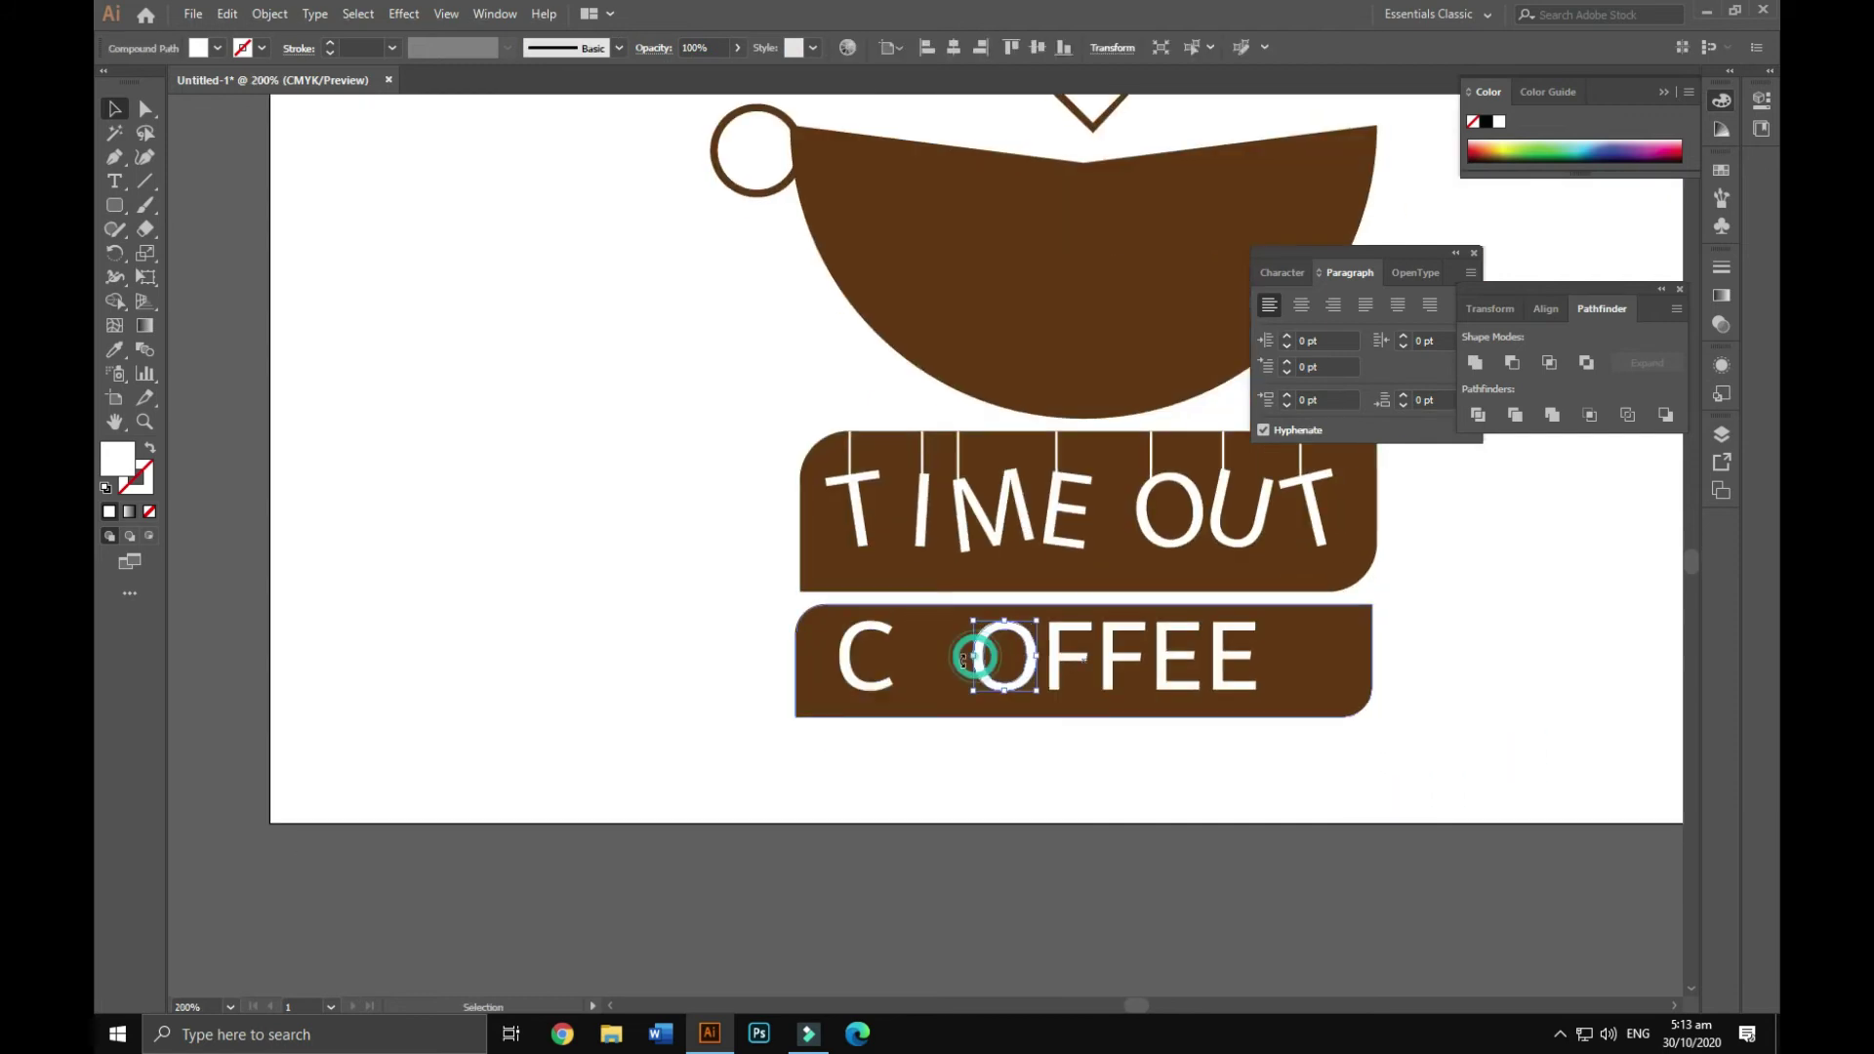
left_click_drag(964, 660, 930, 660)
left_click_drag(1235, 656, 1313, 656)
left_click_drag(1177, 656, 1217, 656)
left_click_drag(1109, 656, 1120, 656)
- Tilt the C, first F and first E slightly, the E about 14 degrees
left_click(883, 644)
left_click_drag(899, 621, 910, 639)
left_click(1067, 655)
mouse_move(1085, 623)
left_mouse_down()
mouse_move(1096, 644)
mouse_move(1178, 640)
left_mouse_up()
left_click(1137, 656)
left_click(1215, 656)
left_click_drag(1236, 622, 1245, 617)
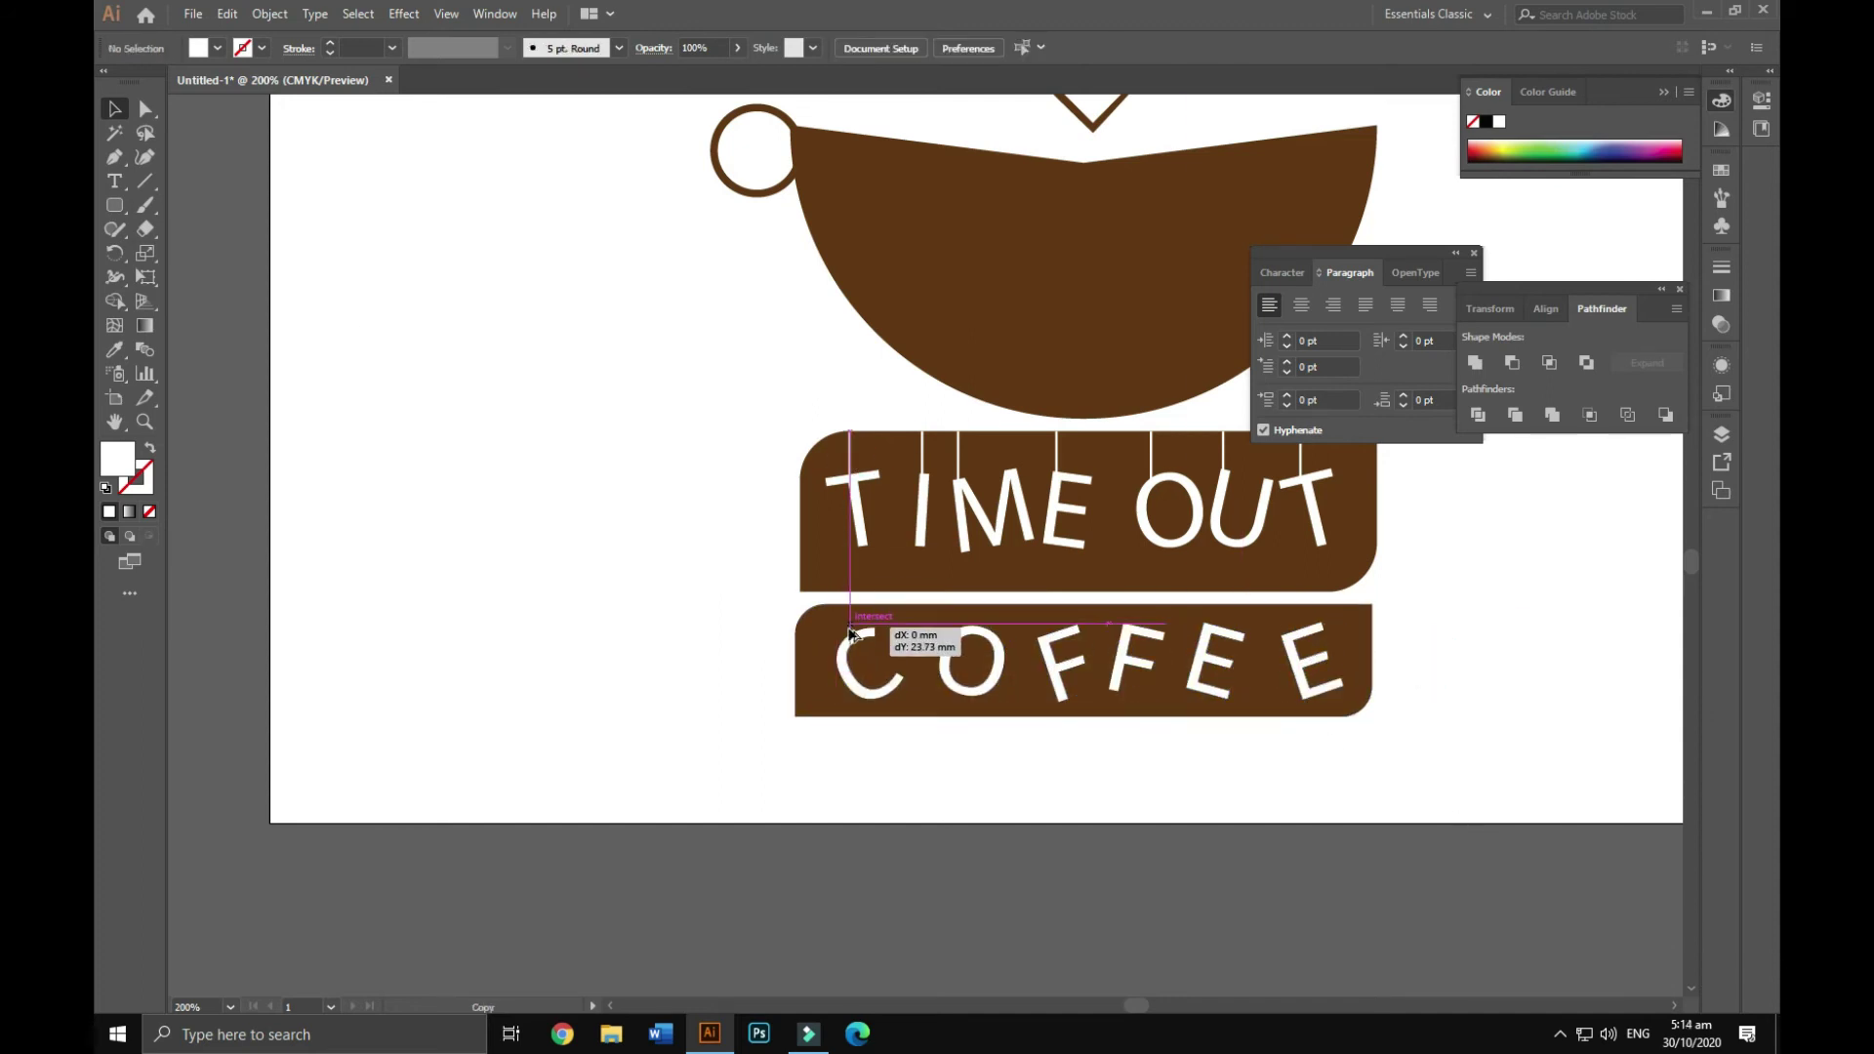
- Draw a white hanging string above the O and copy it above the other letters
scroll(819, 646, "up", 2)
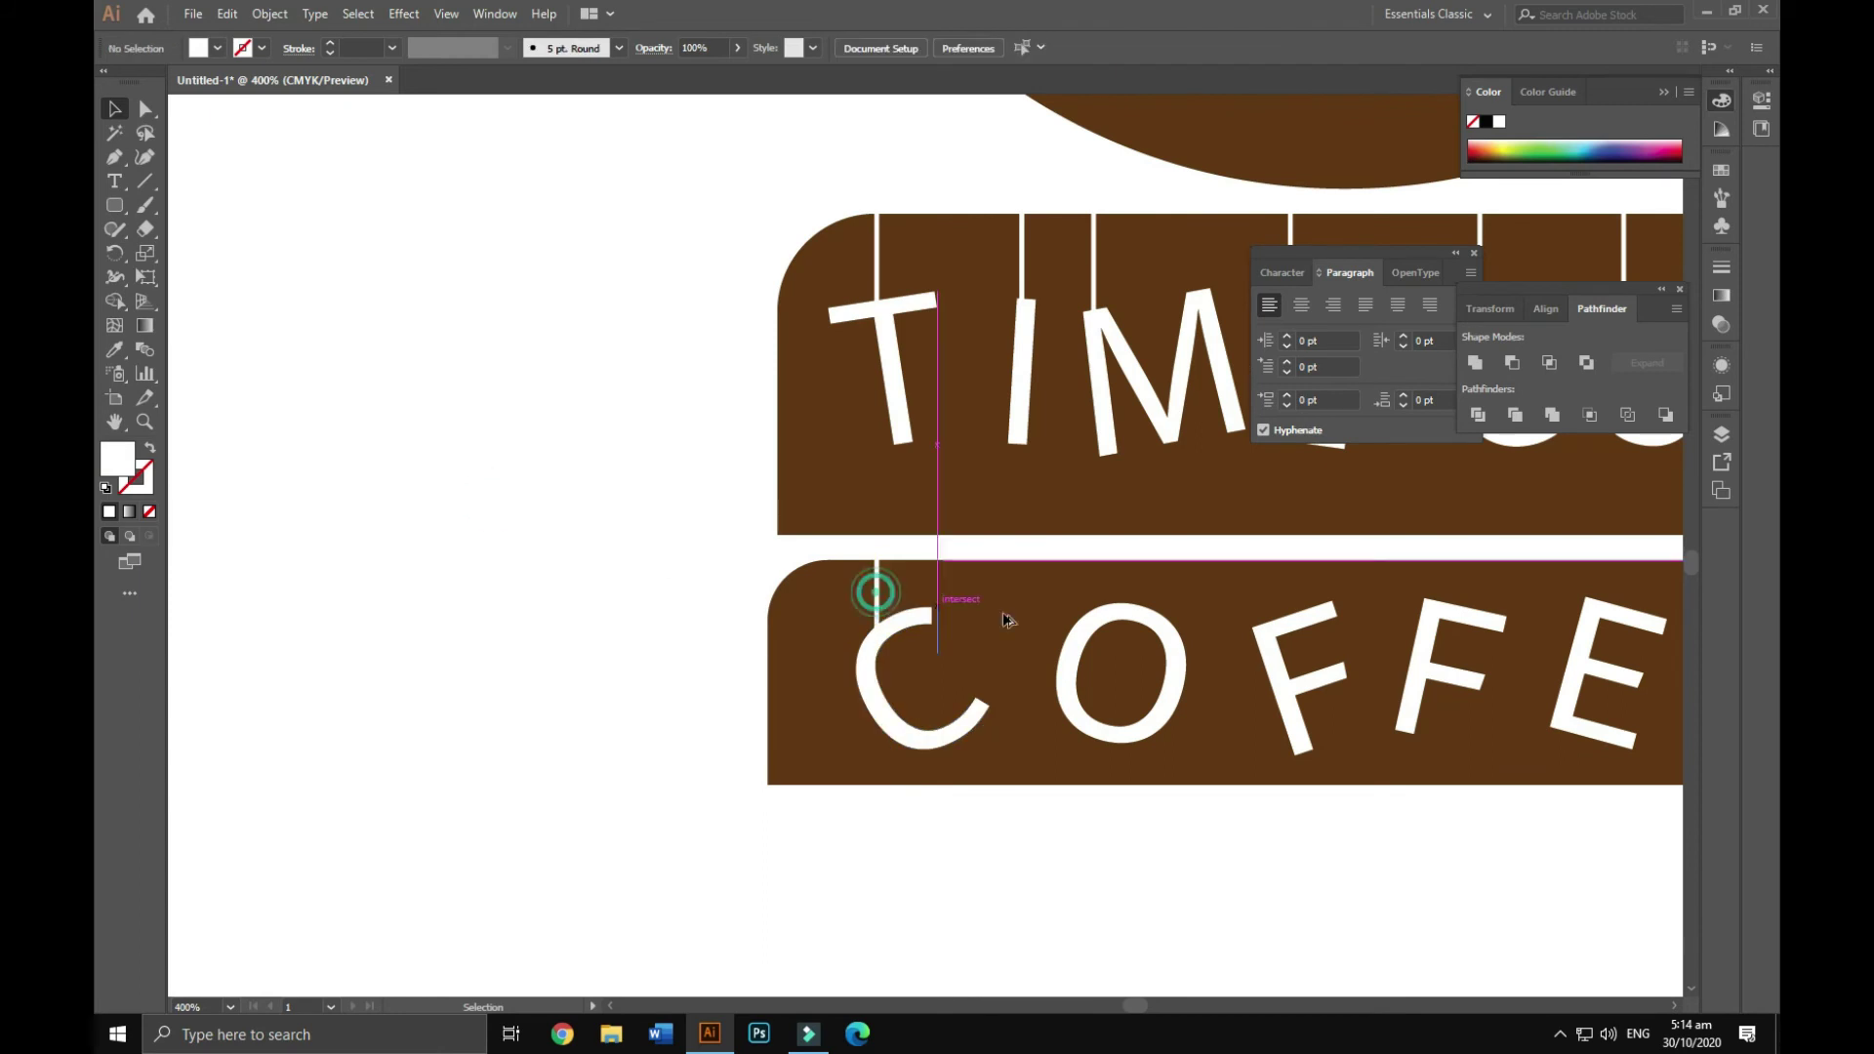
left_click_drag(1121, 605, 1121, 605)
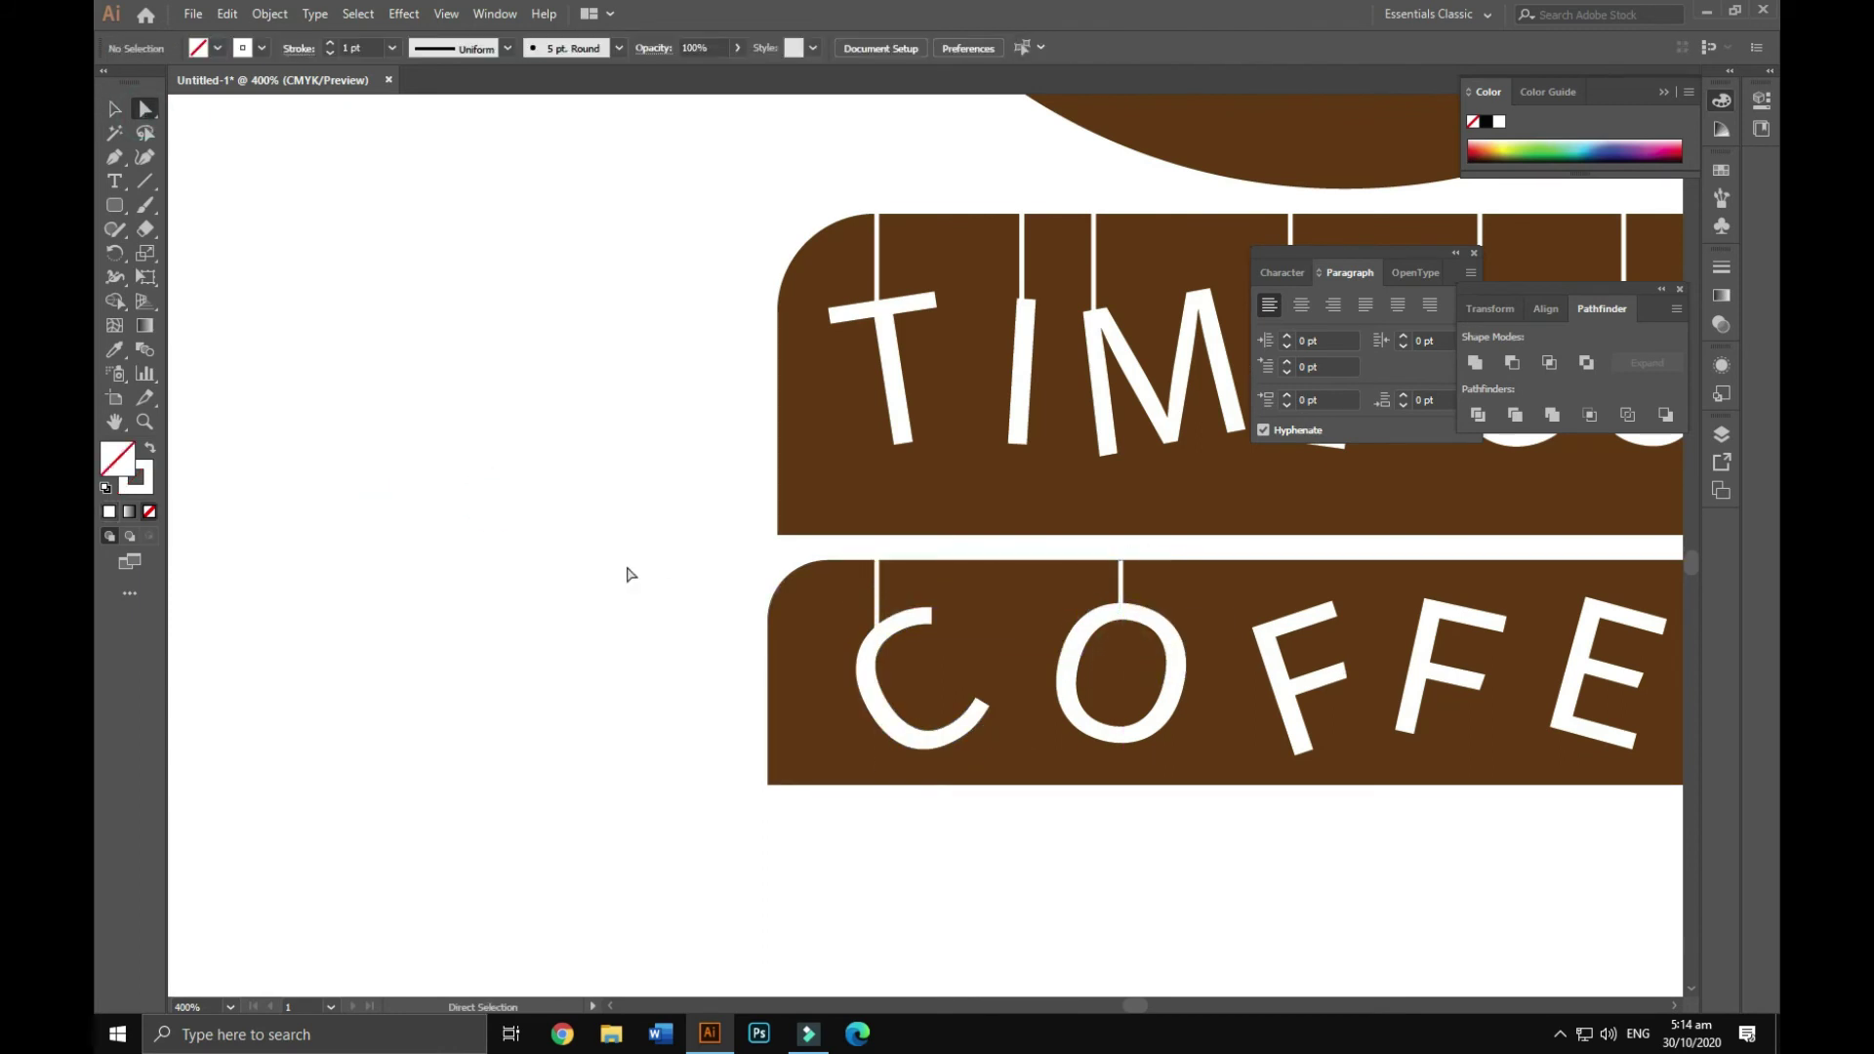
left_click_drag(955, 580, 560, 501)
mouse_move(886, 478)
left_mouse_down()
mouse_move(885, 544)
mouse_move(1051, 518)
mouse_move(1054, 541)
mouse_move(1196, 507)
mouse_move(1351, 514)
left_mouse_up()
key("ctrl+shift+a")
left_click(149, 109)
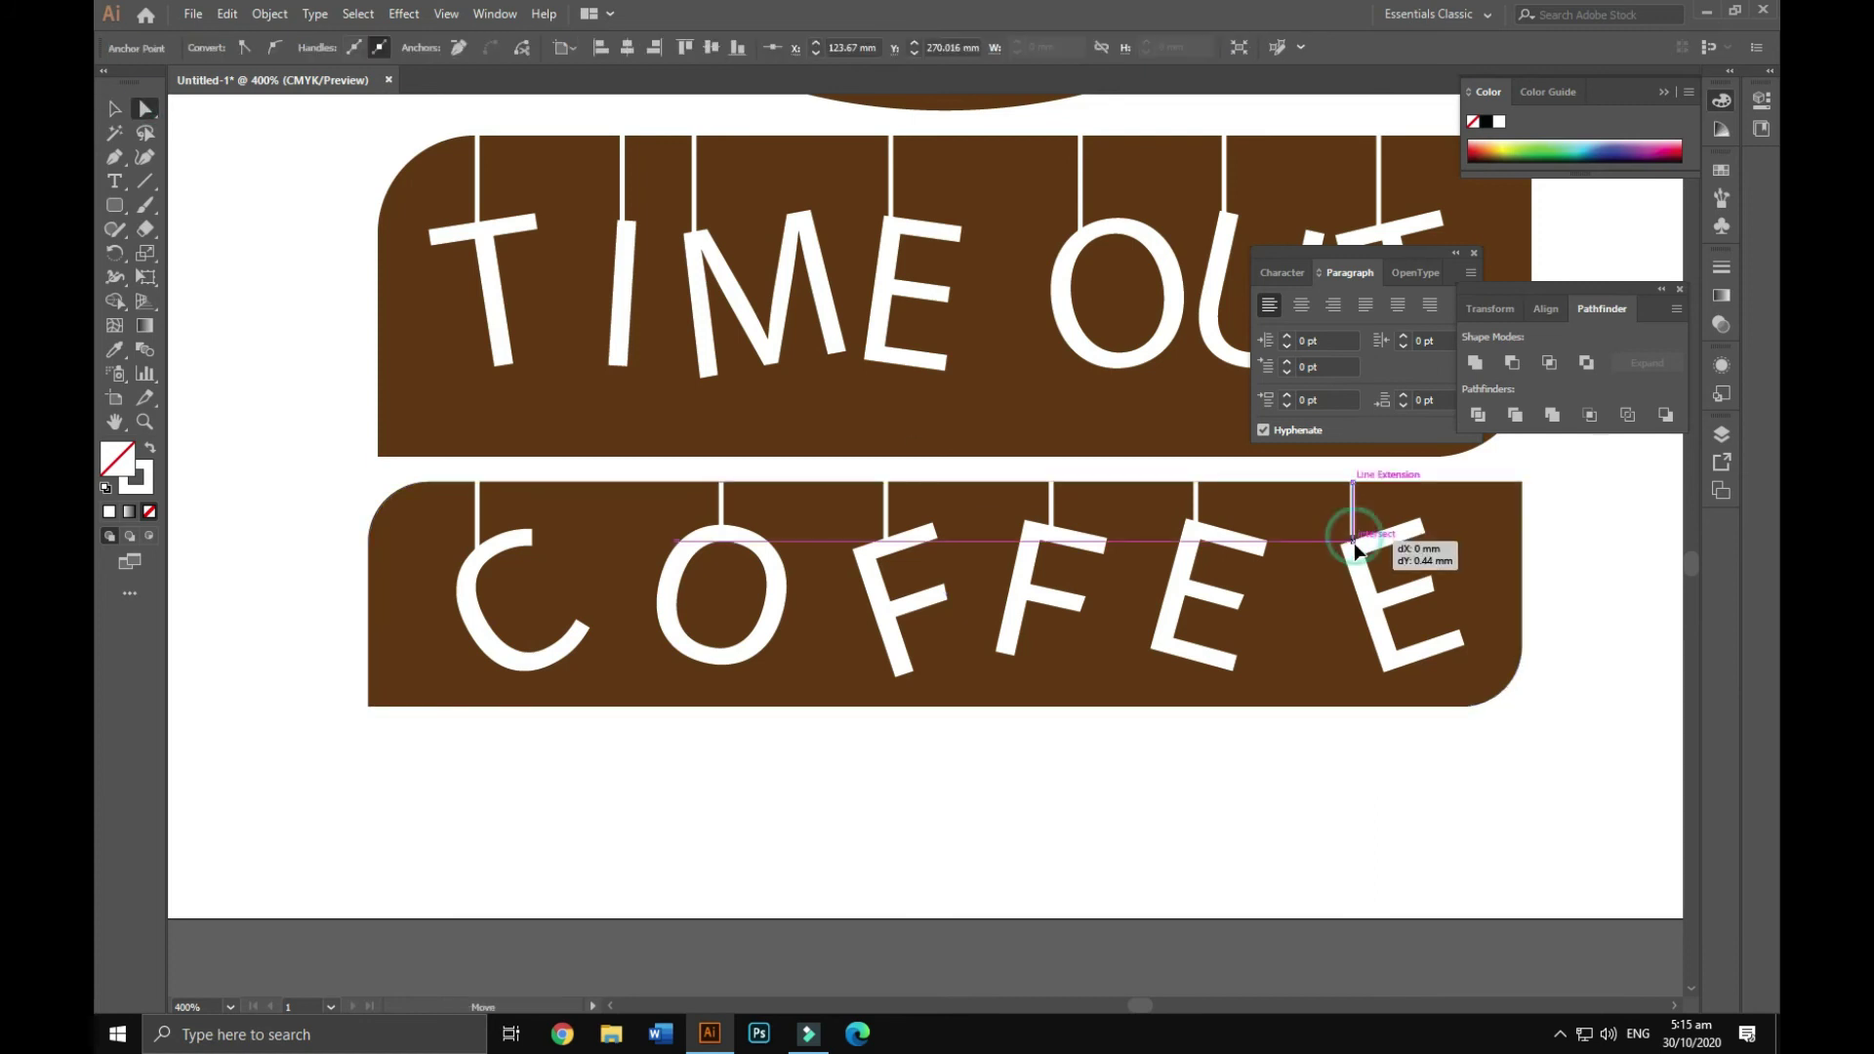
key("ctrl+minus")
key("ctrl+minus")
key("ctrl+minus")
- Shrink the logo, move it off the artboard to the left and ungroup it
left_click_drag(1185, 794, 1185, 794)
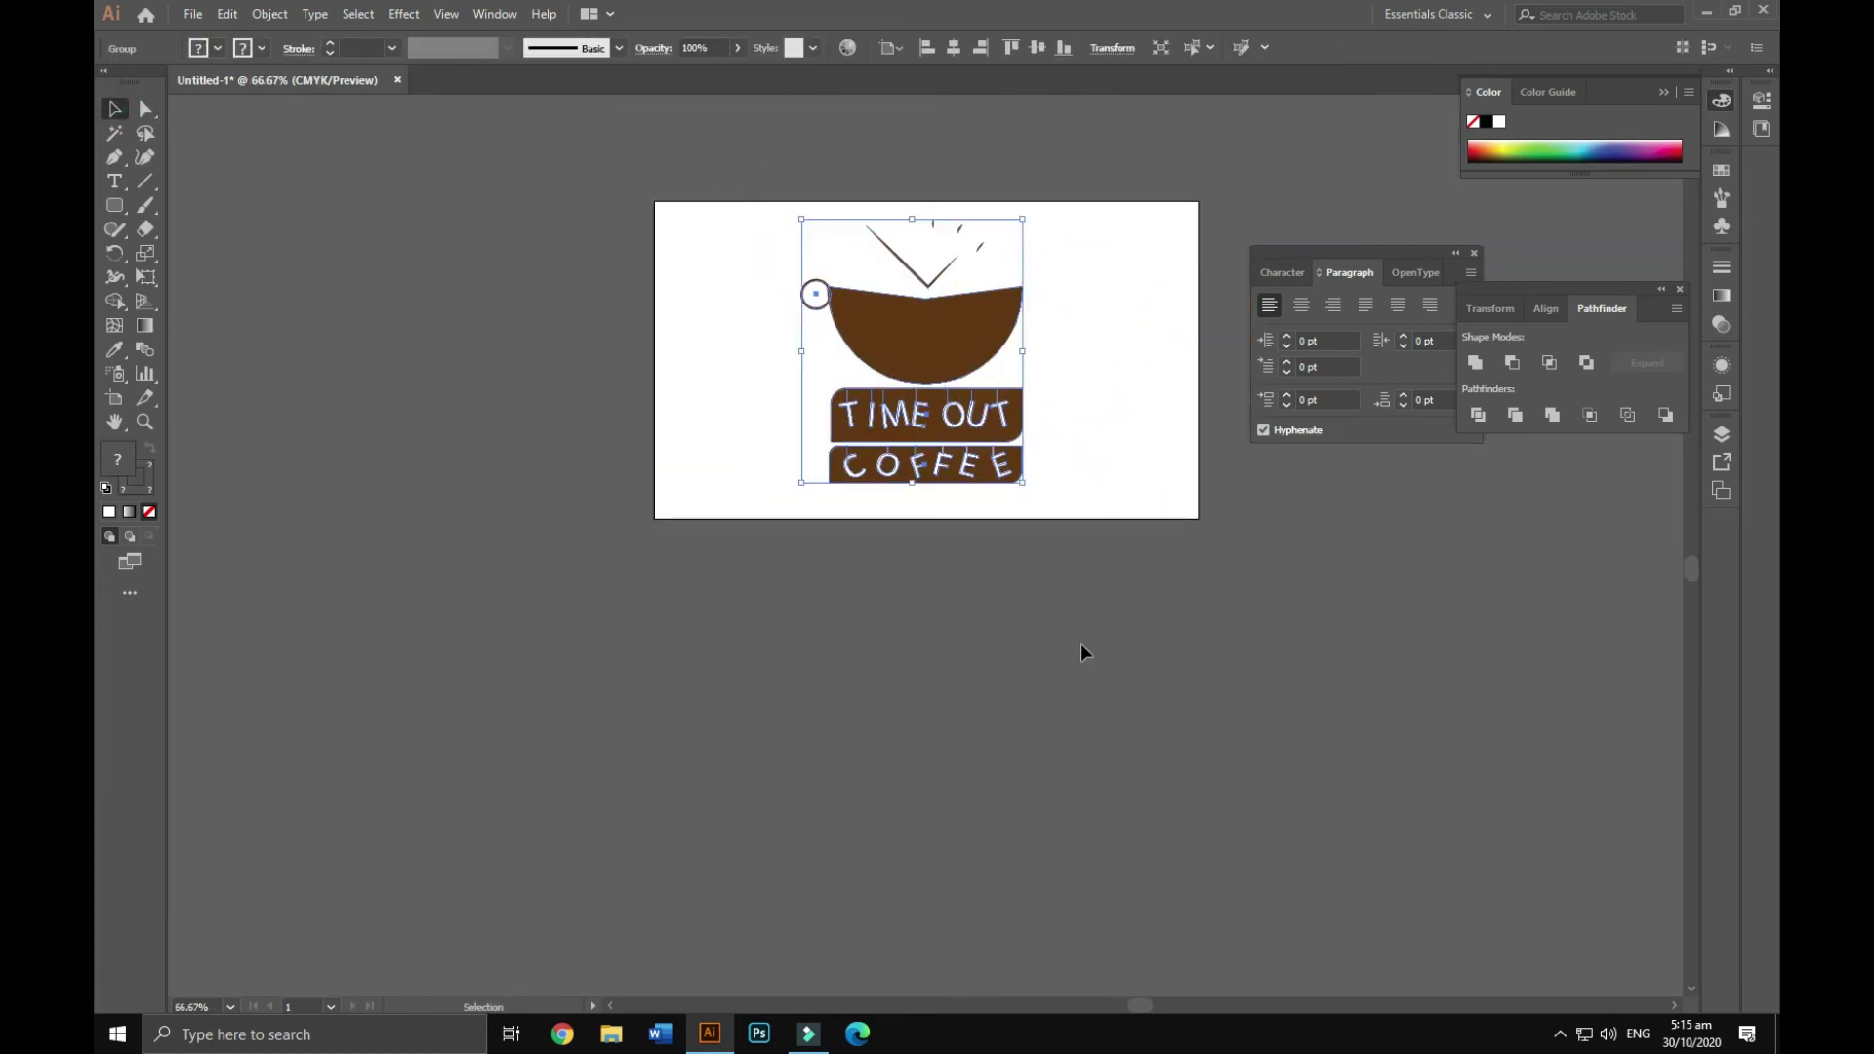
left_click_drag(1027, 486, 985, 439, "alt+shift")
left_click_drag(923, 328, 427, 395)
left_click(117, 107)
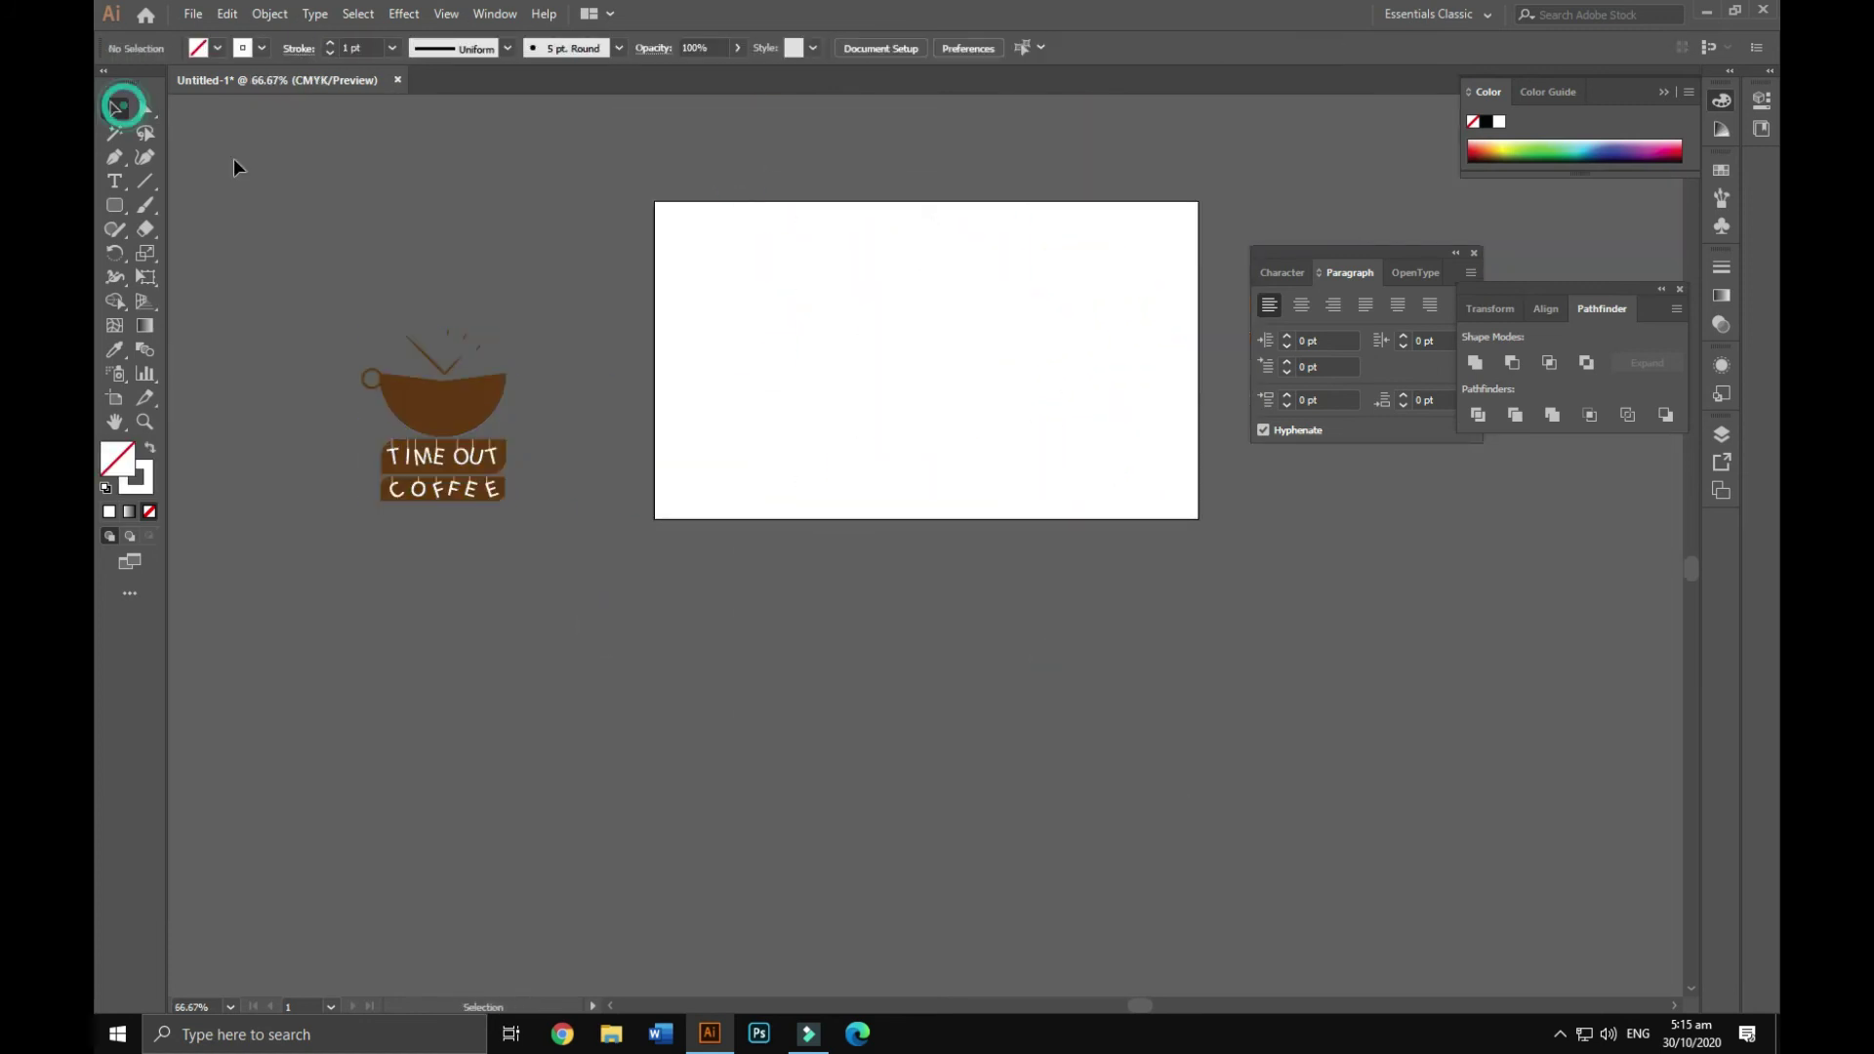
right_click(474, 369)
left_click(525, 567)
key("Delete")
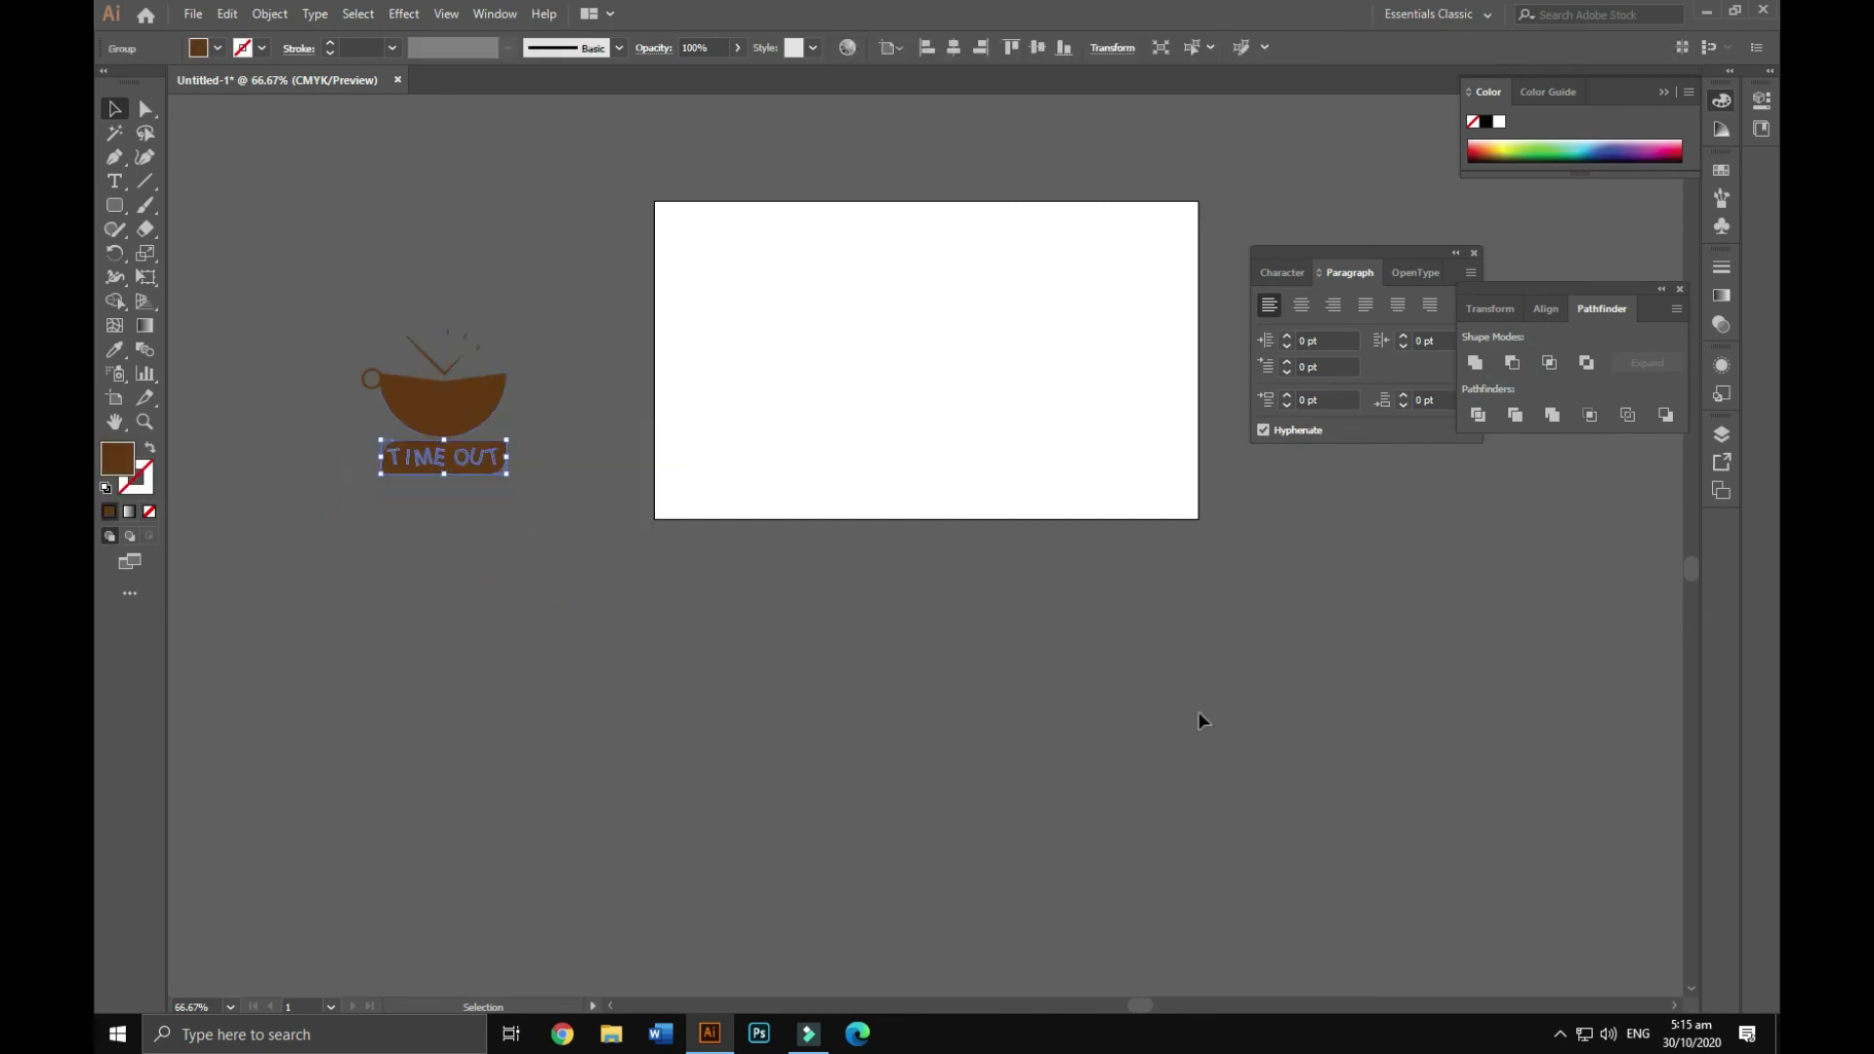
key("ctrl+z")
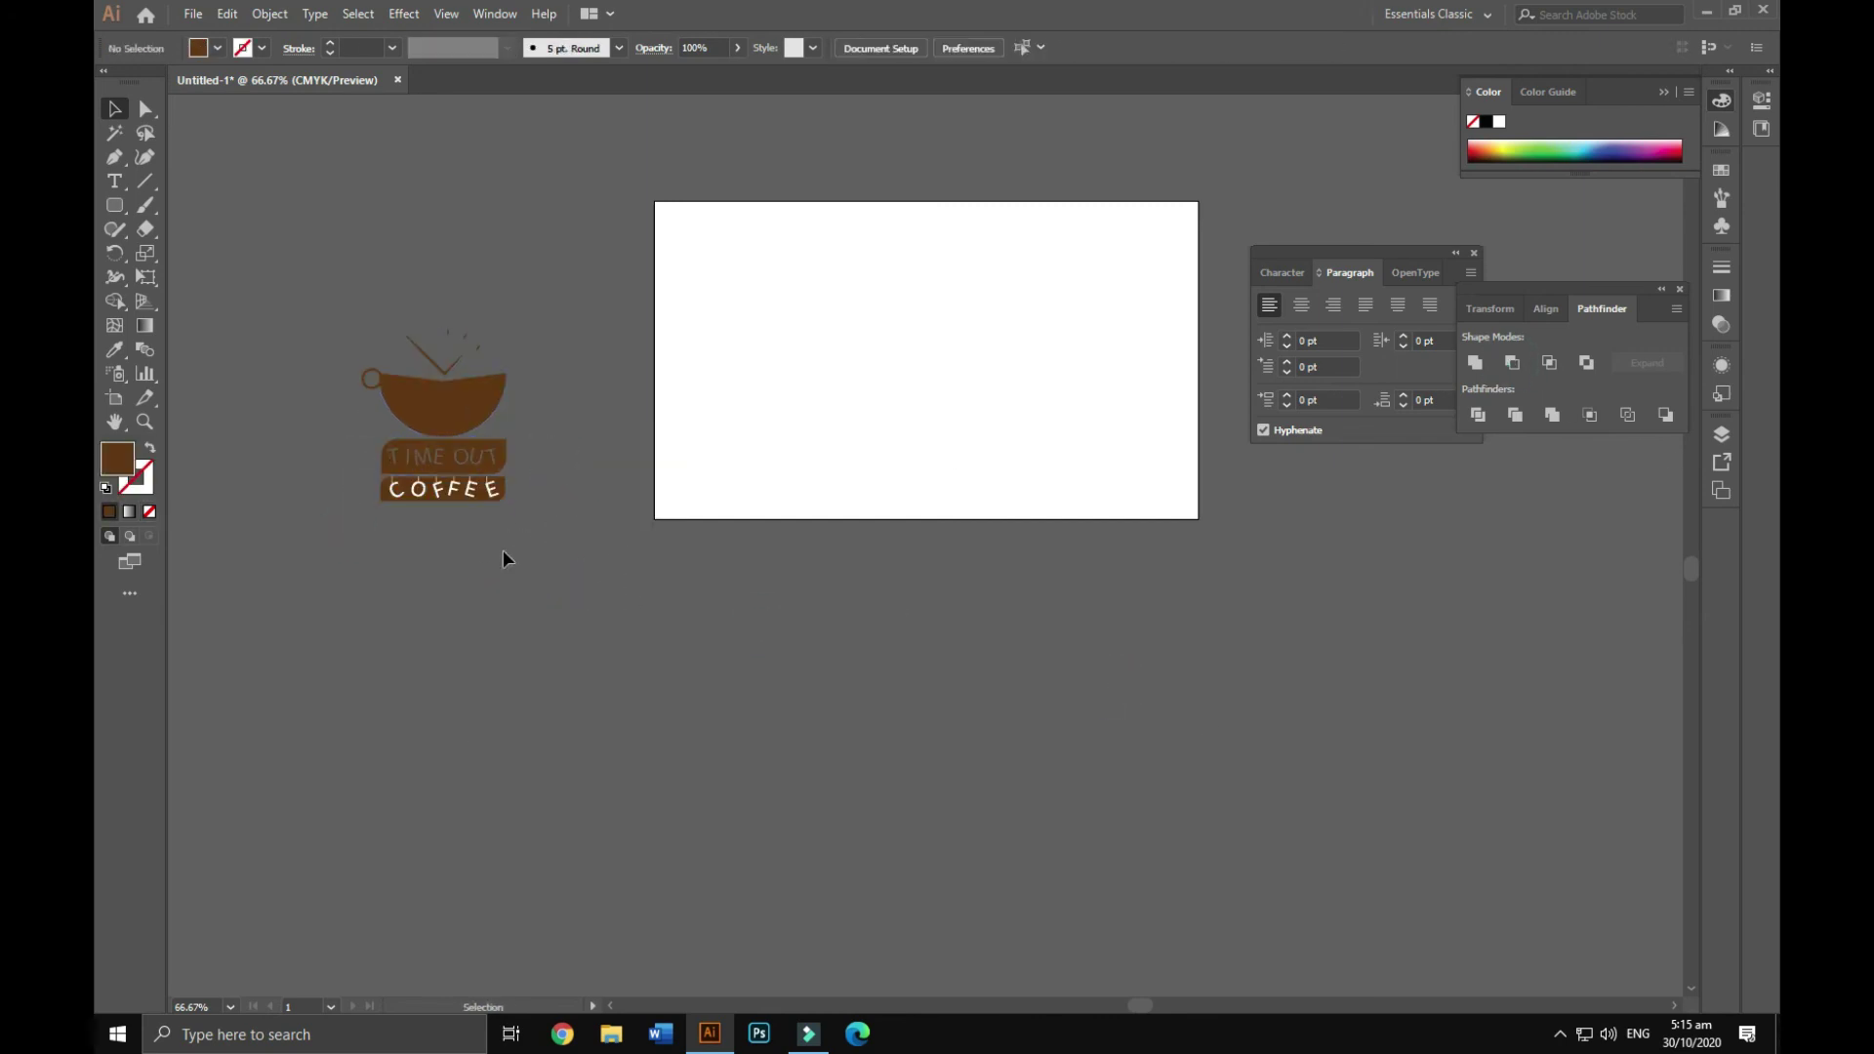
left_click(696, 665)
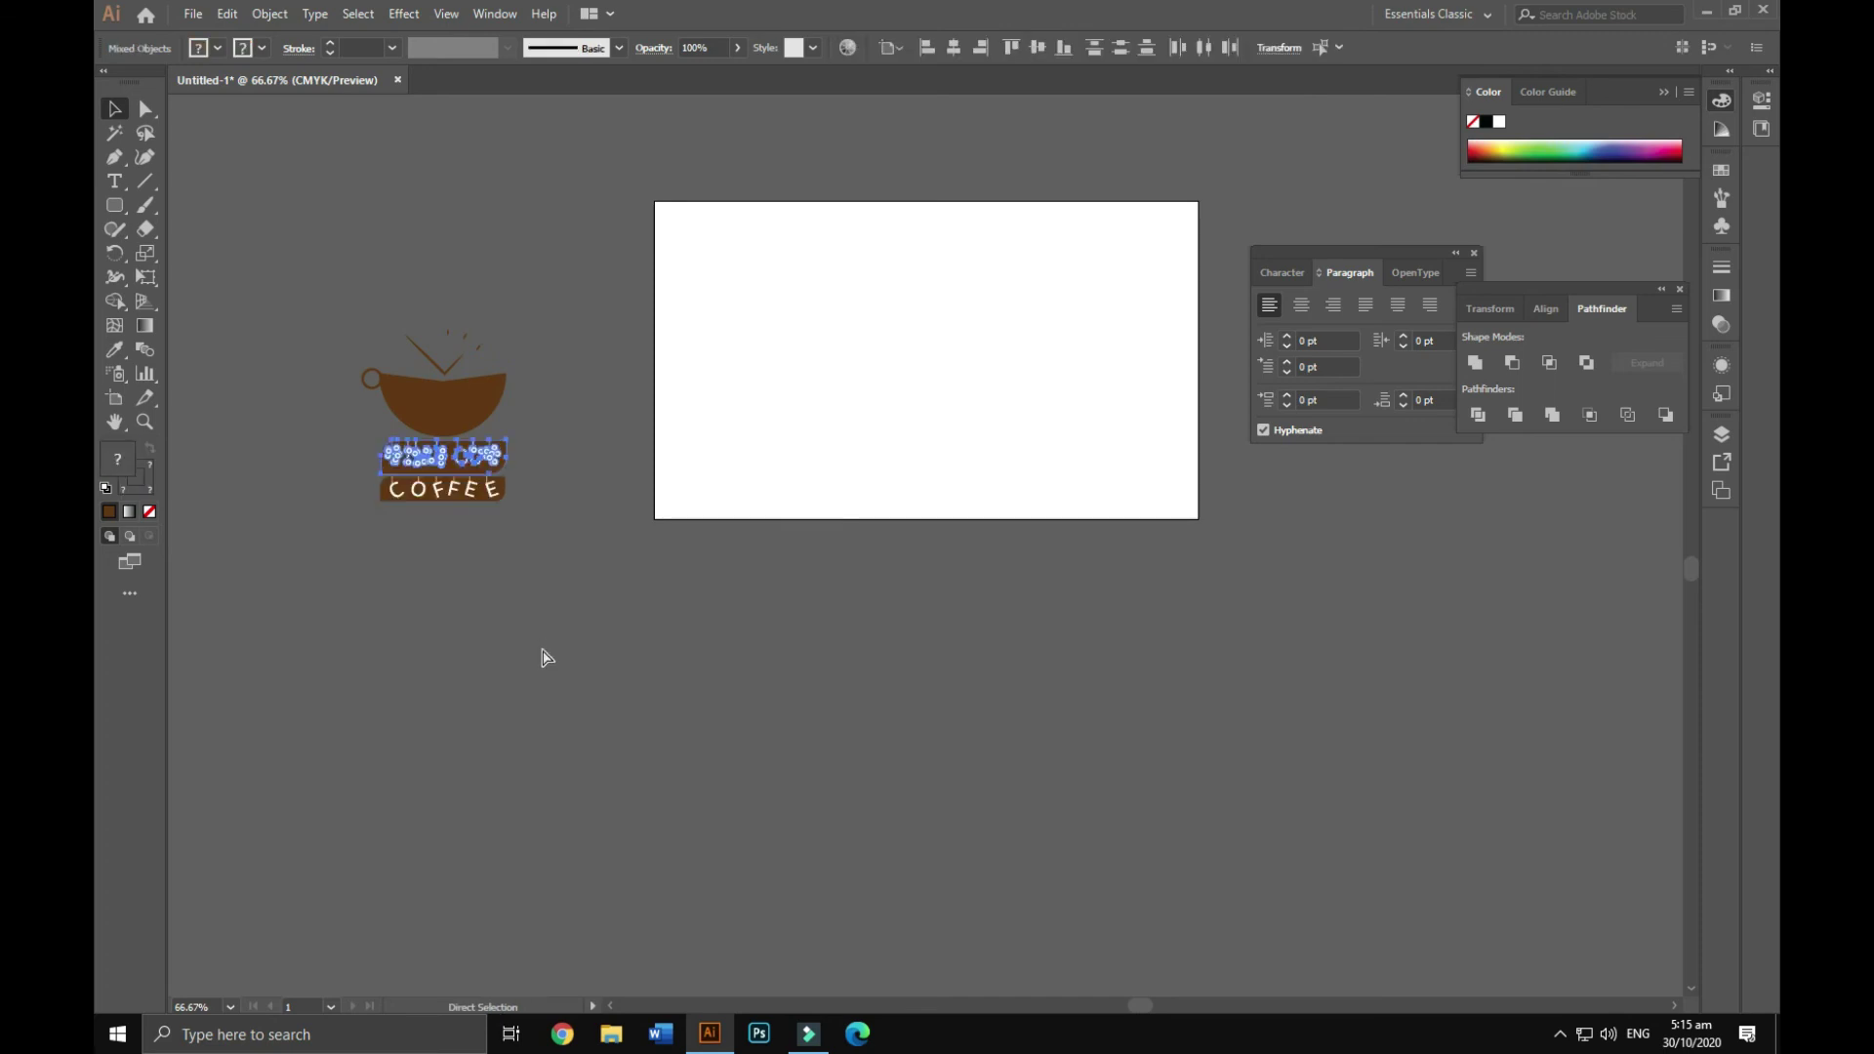
- Draw an artboard-sized rectangle with white fill and no stroke
left_click_drag(1212, 539, 1198, 519)
double_click(117, 459)
left_click(1149, 388)
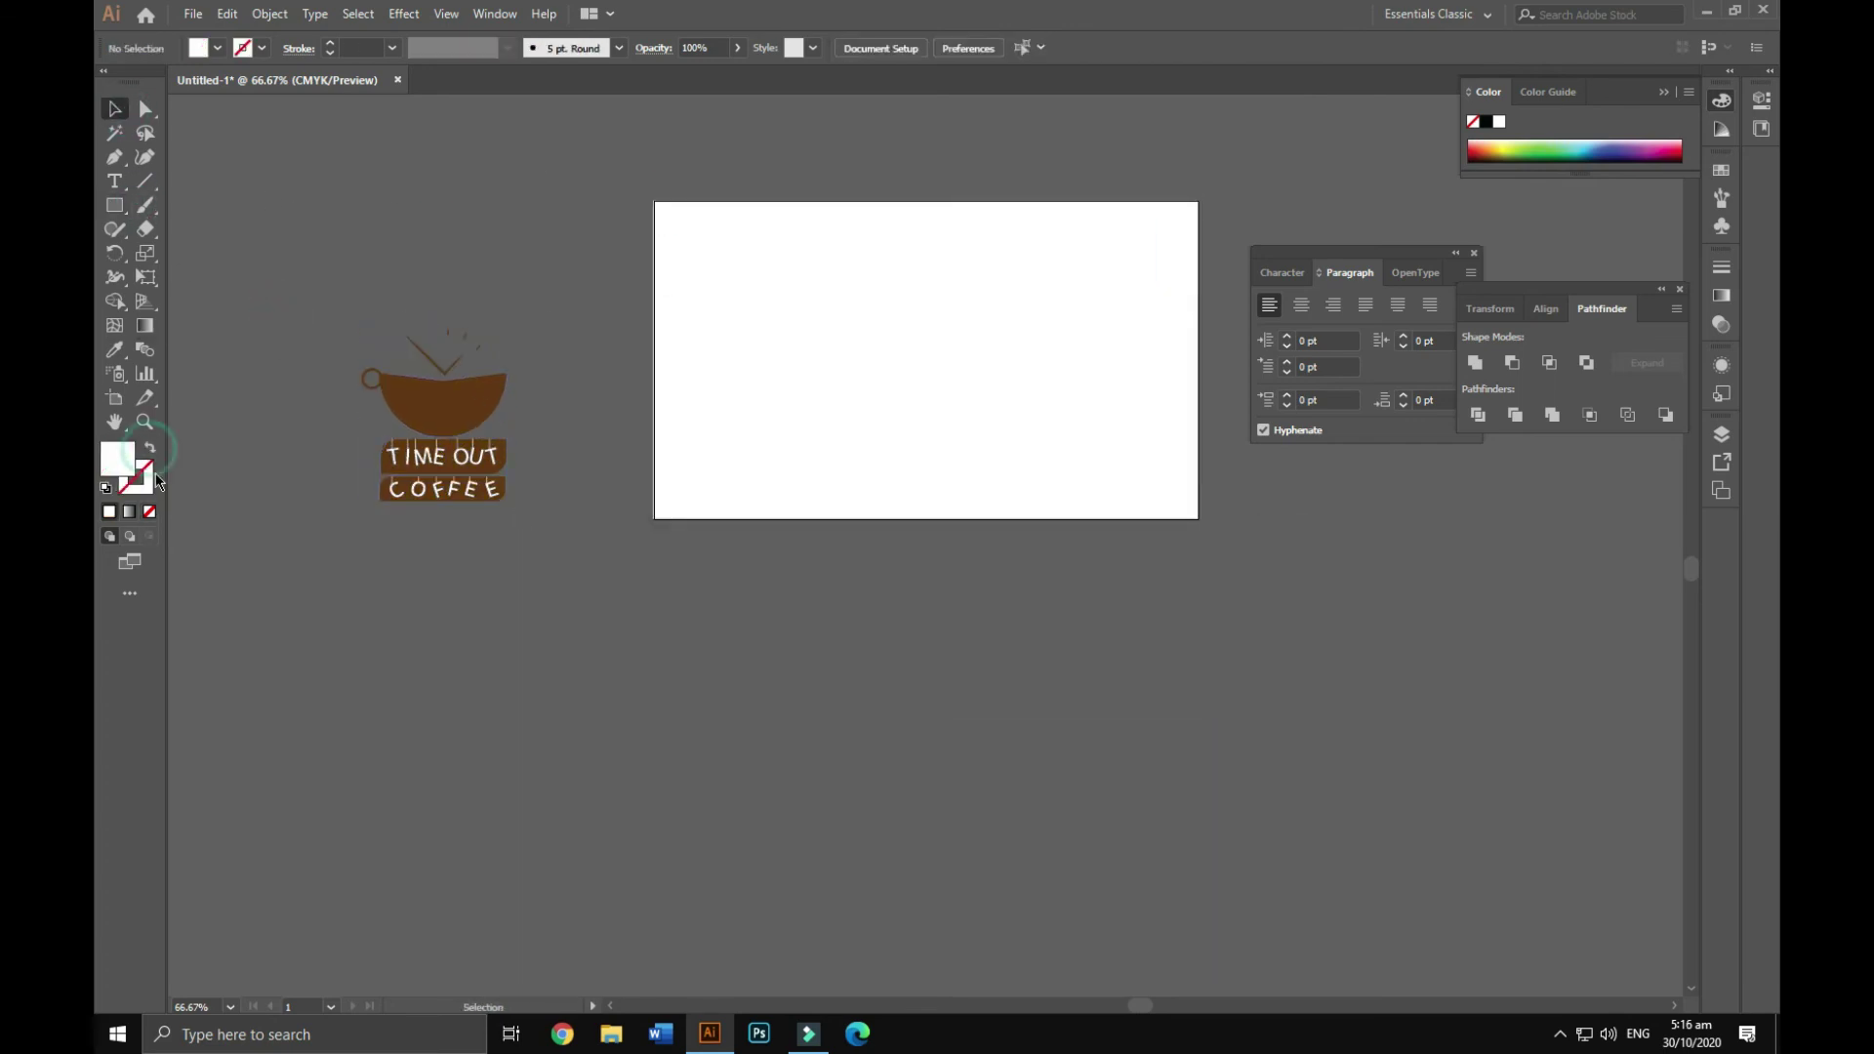
left_click(673, 372)
scroll(547, 303, "up", 8)
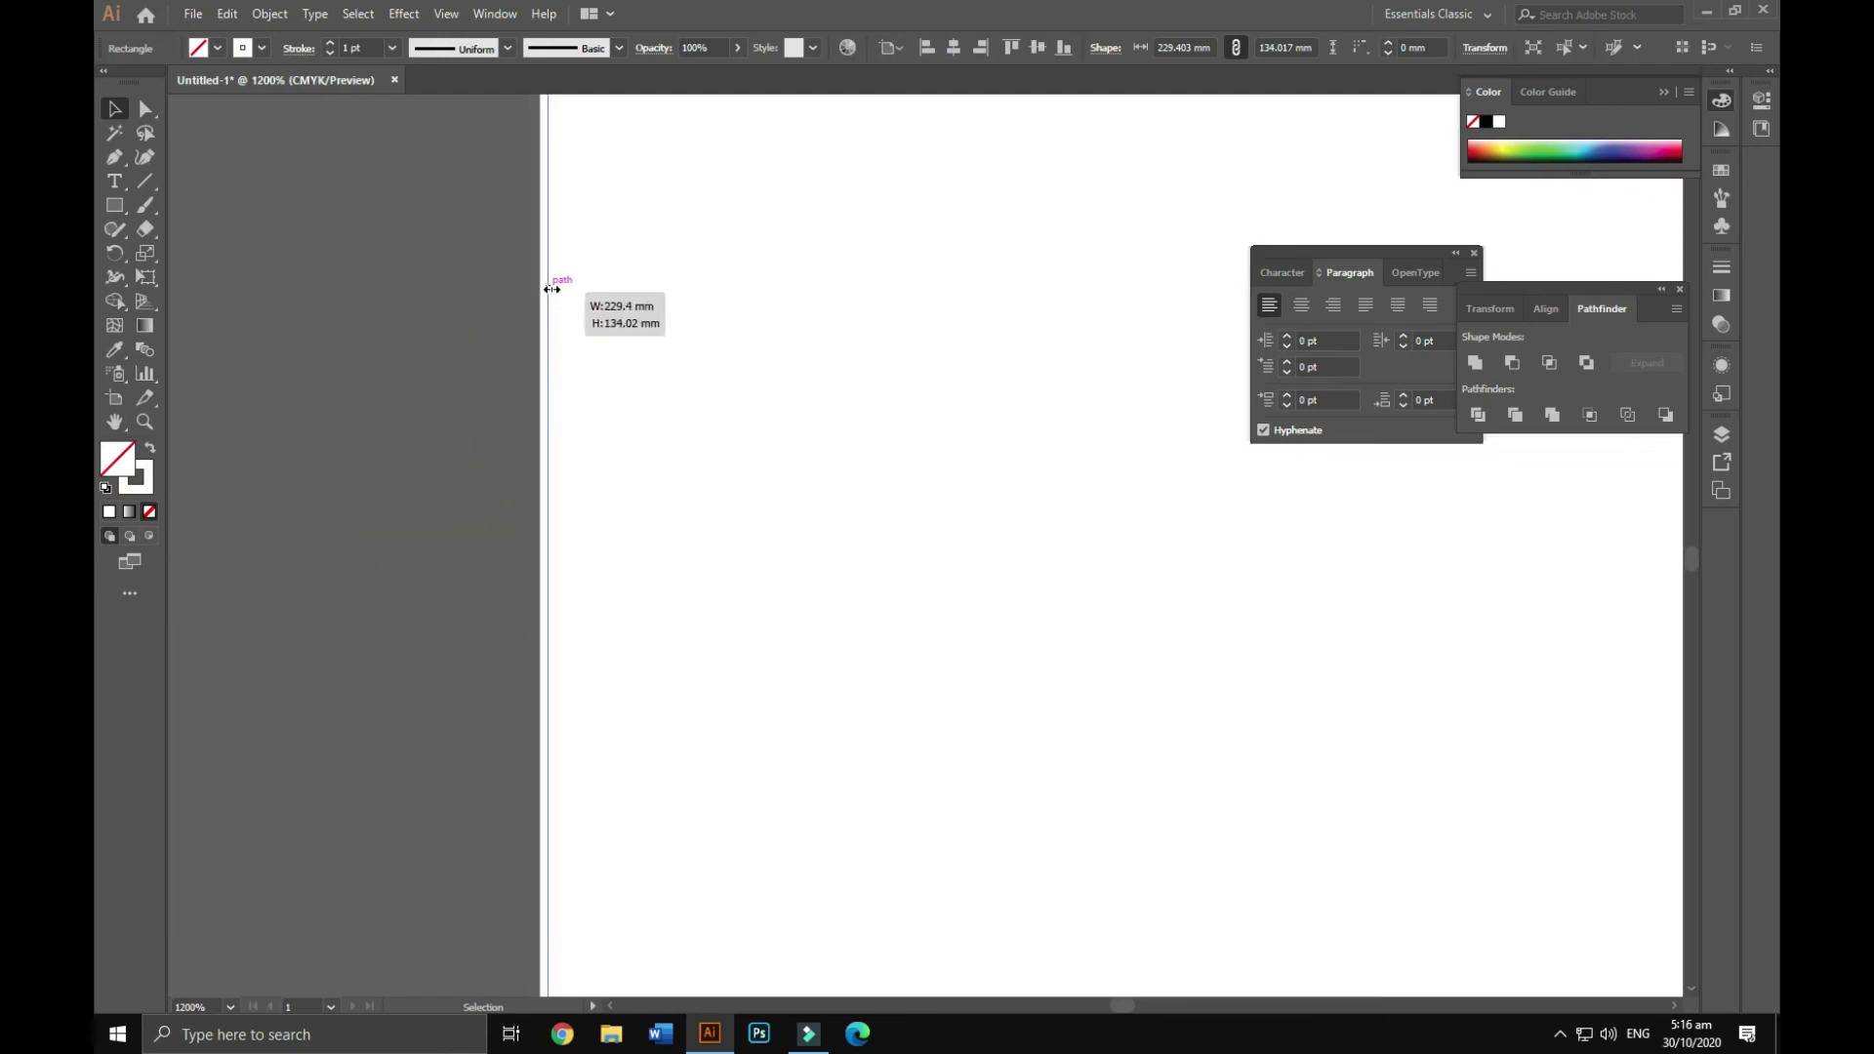
left_click_drag(552, 289, 576, 291)
key("ctrl+0")
key("shift+x")
scroll(496, 379, "up", 5)
scroll(496, 379, "down", 5)
- Move the logo back onto the artboard and centre it horizontally
left_click(482, 438)
left_click_drag(481, 439, 845, 397)
left_click(955, 47)
left_click(1113, 451)
left_click_drag(1039, 527, 771, 332)
left_click(955, 47)
left_click(644, 311)
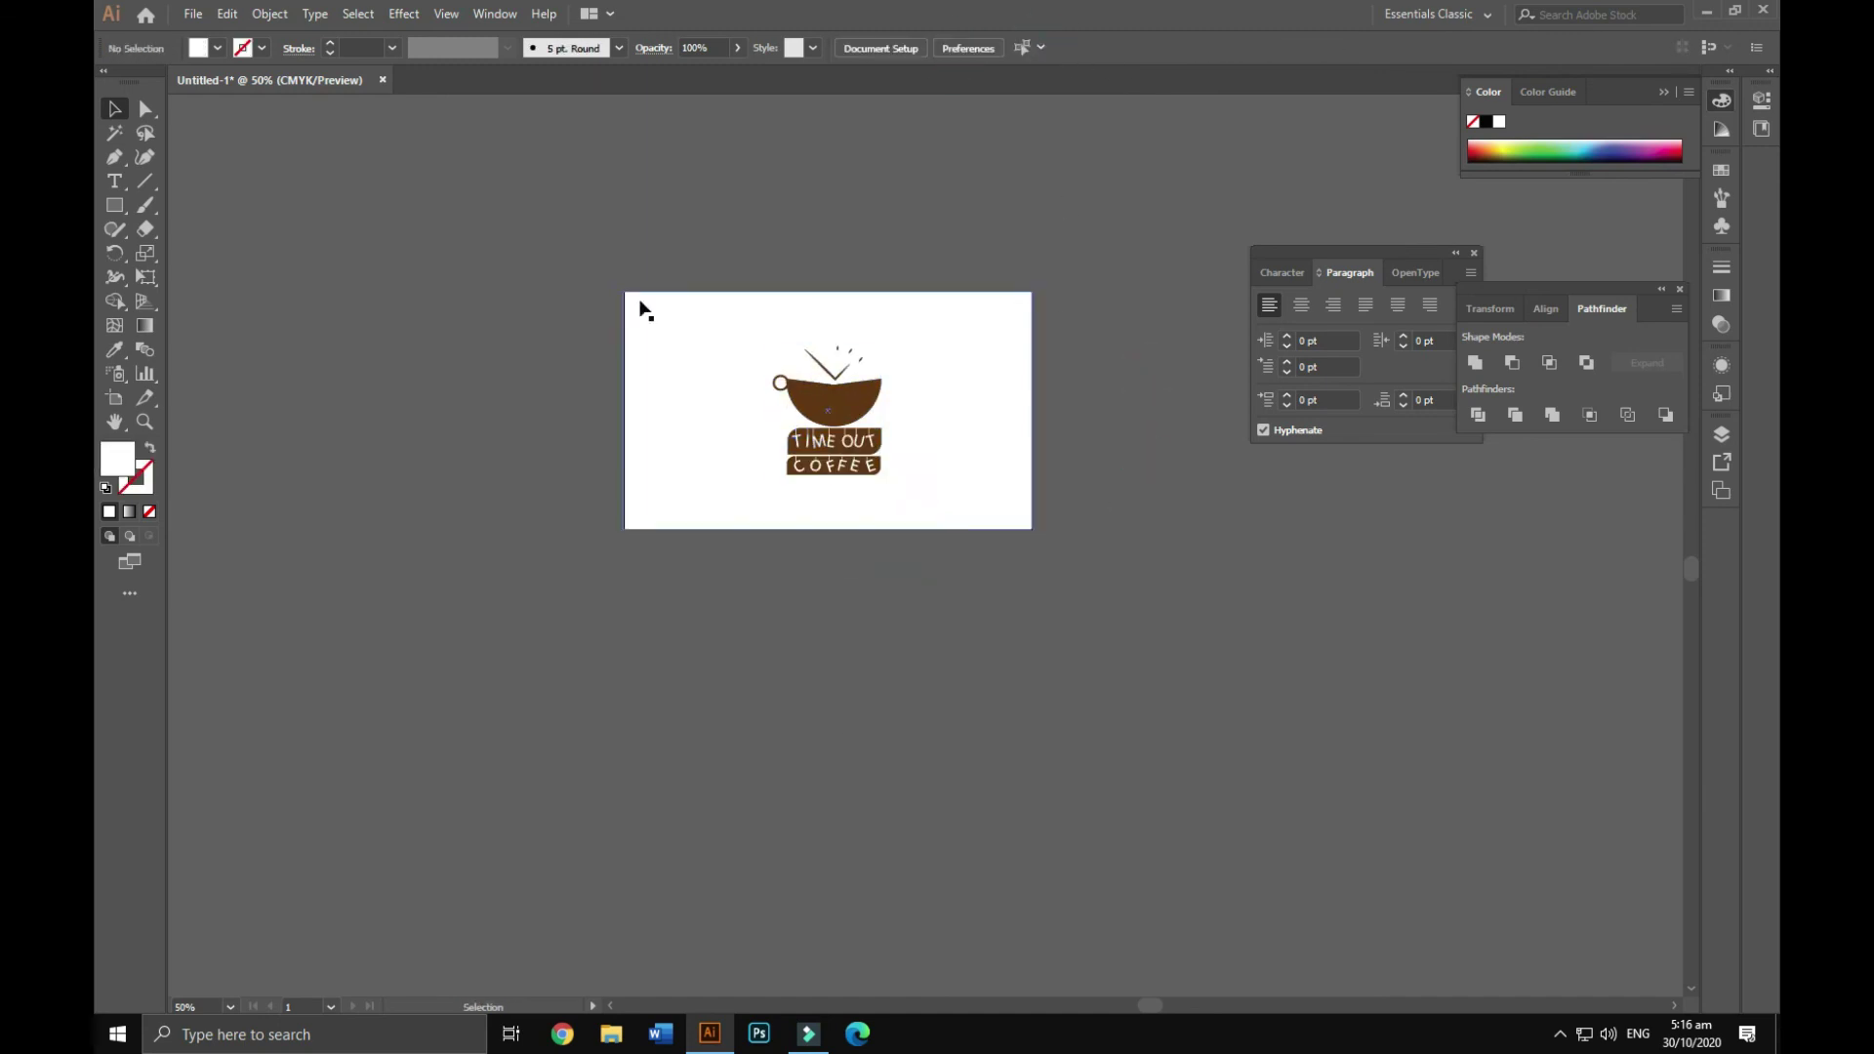